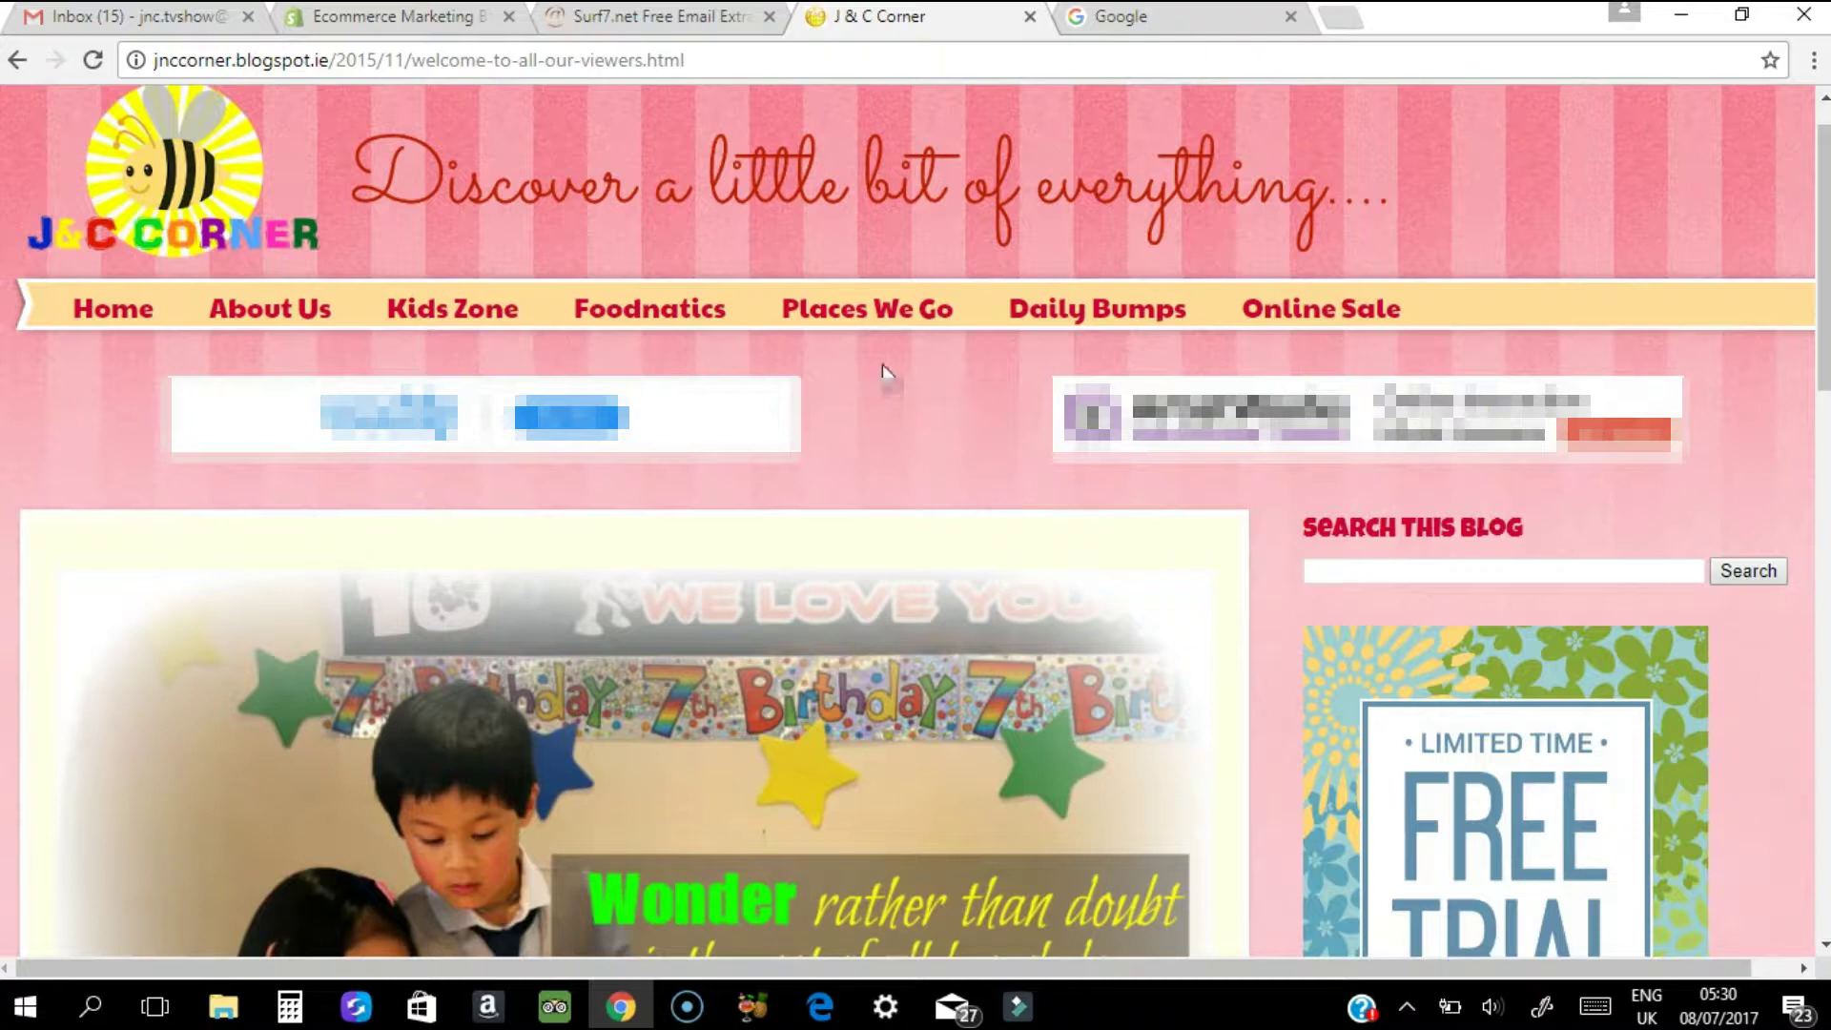
Leave the J&C Corner blog and switch to the Surf7.net Email Extractor Lite tab.
{"action": "left_click", "coordinate": [993, 124]}
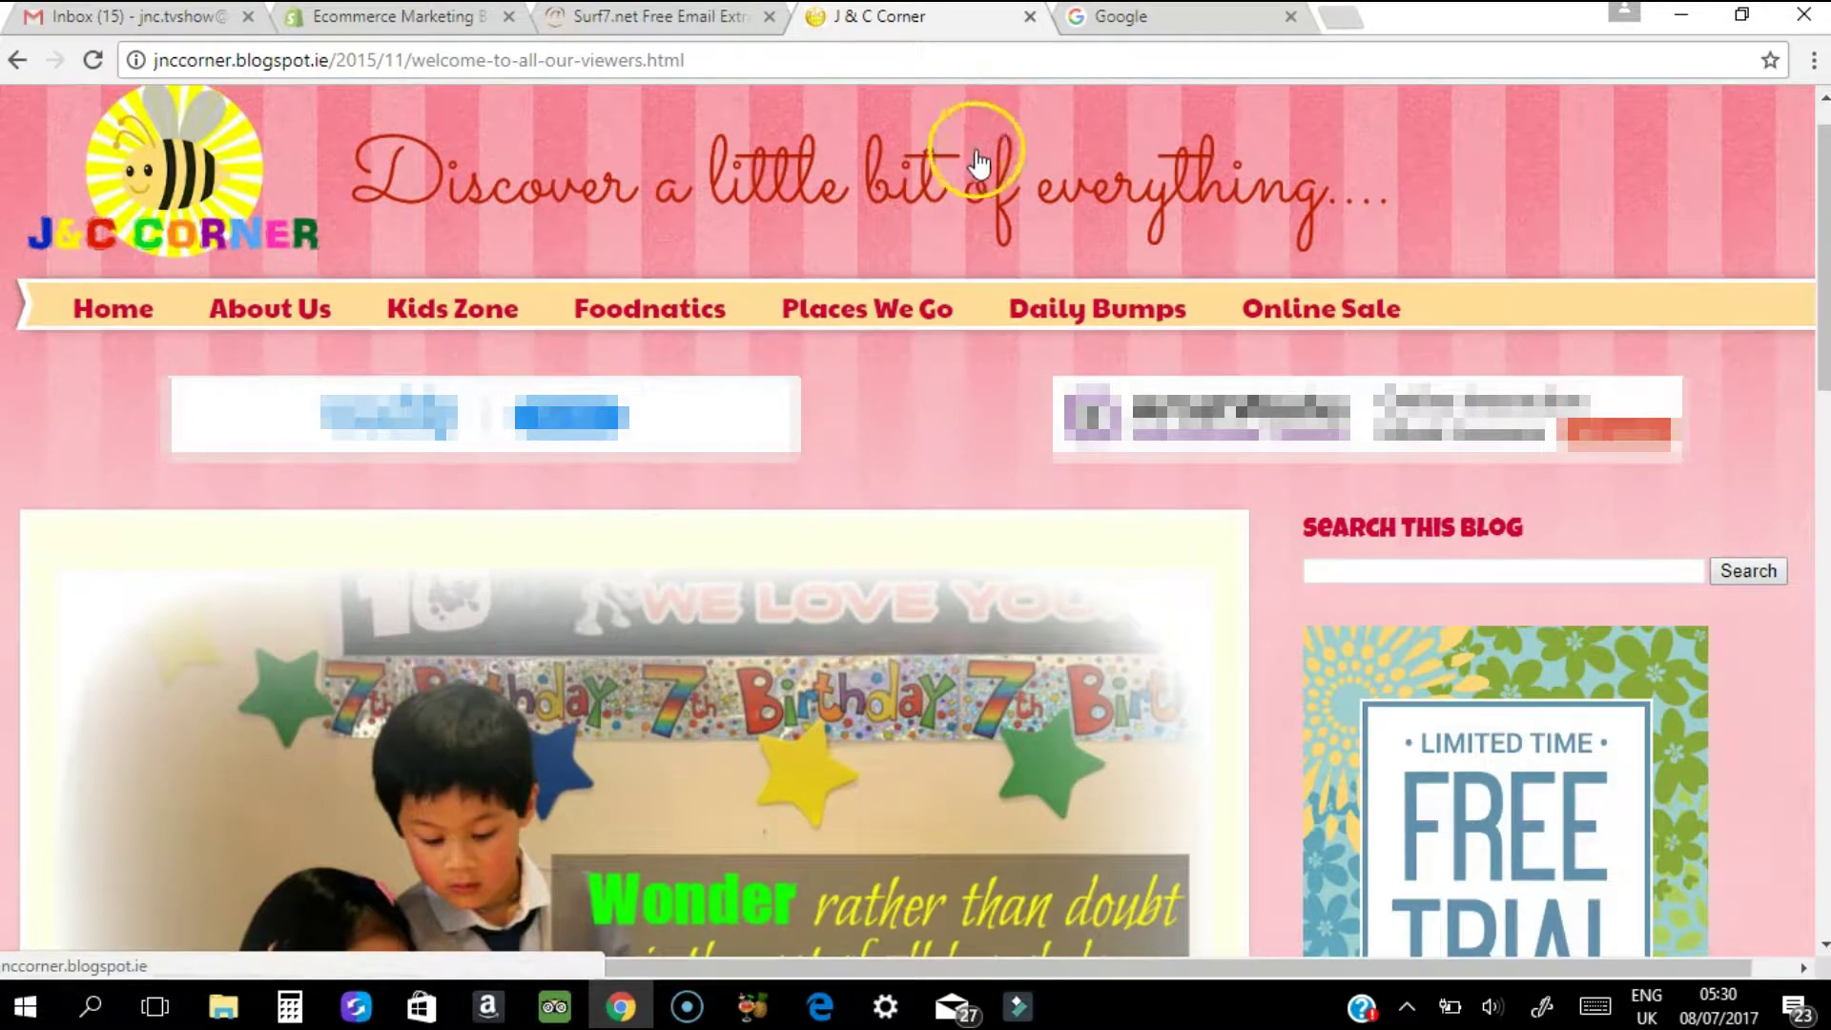
{"action": "left_click", "coordinate": [1268, 440]}
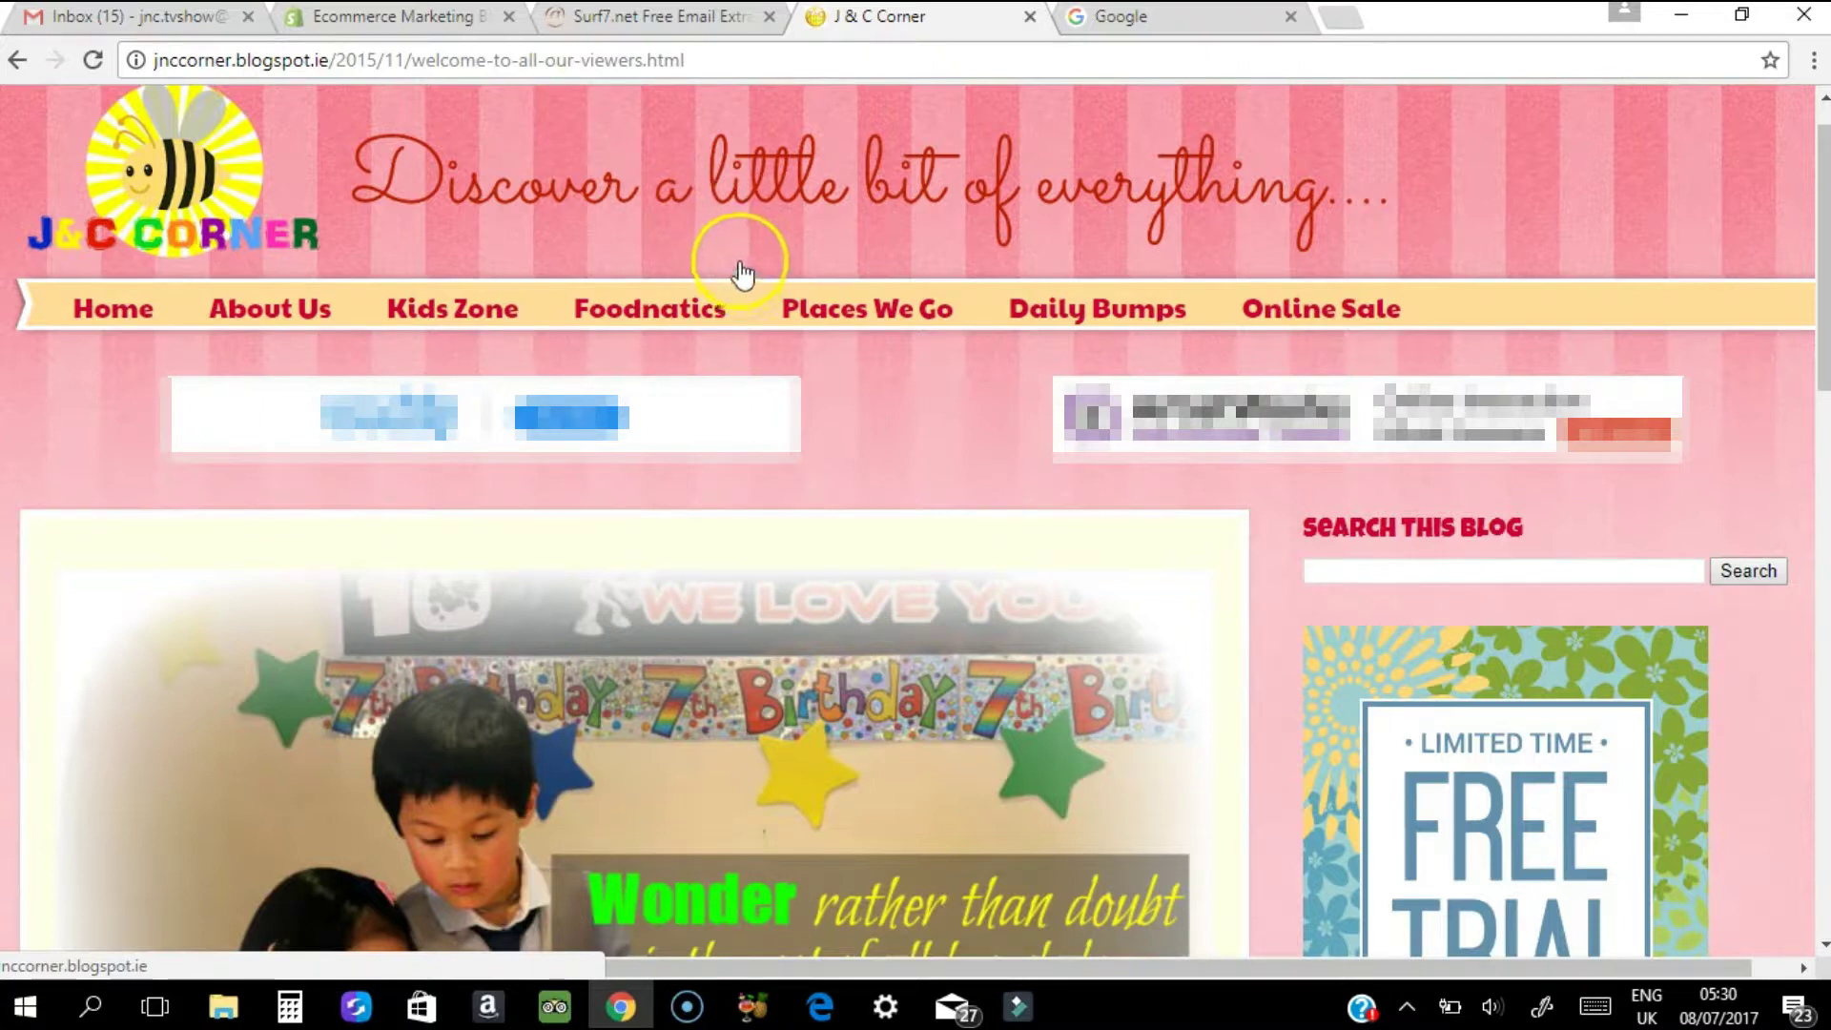
{"action": "left_click", "coordinate": [691, 15]}
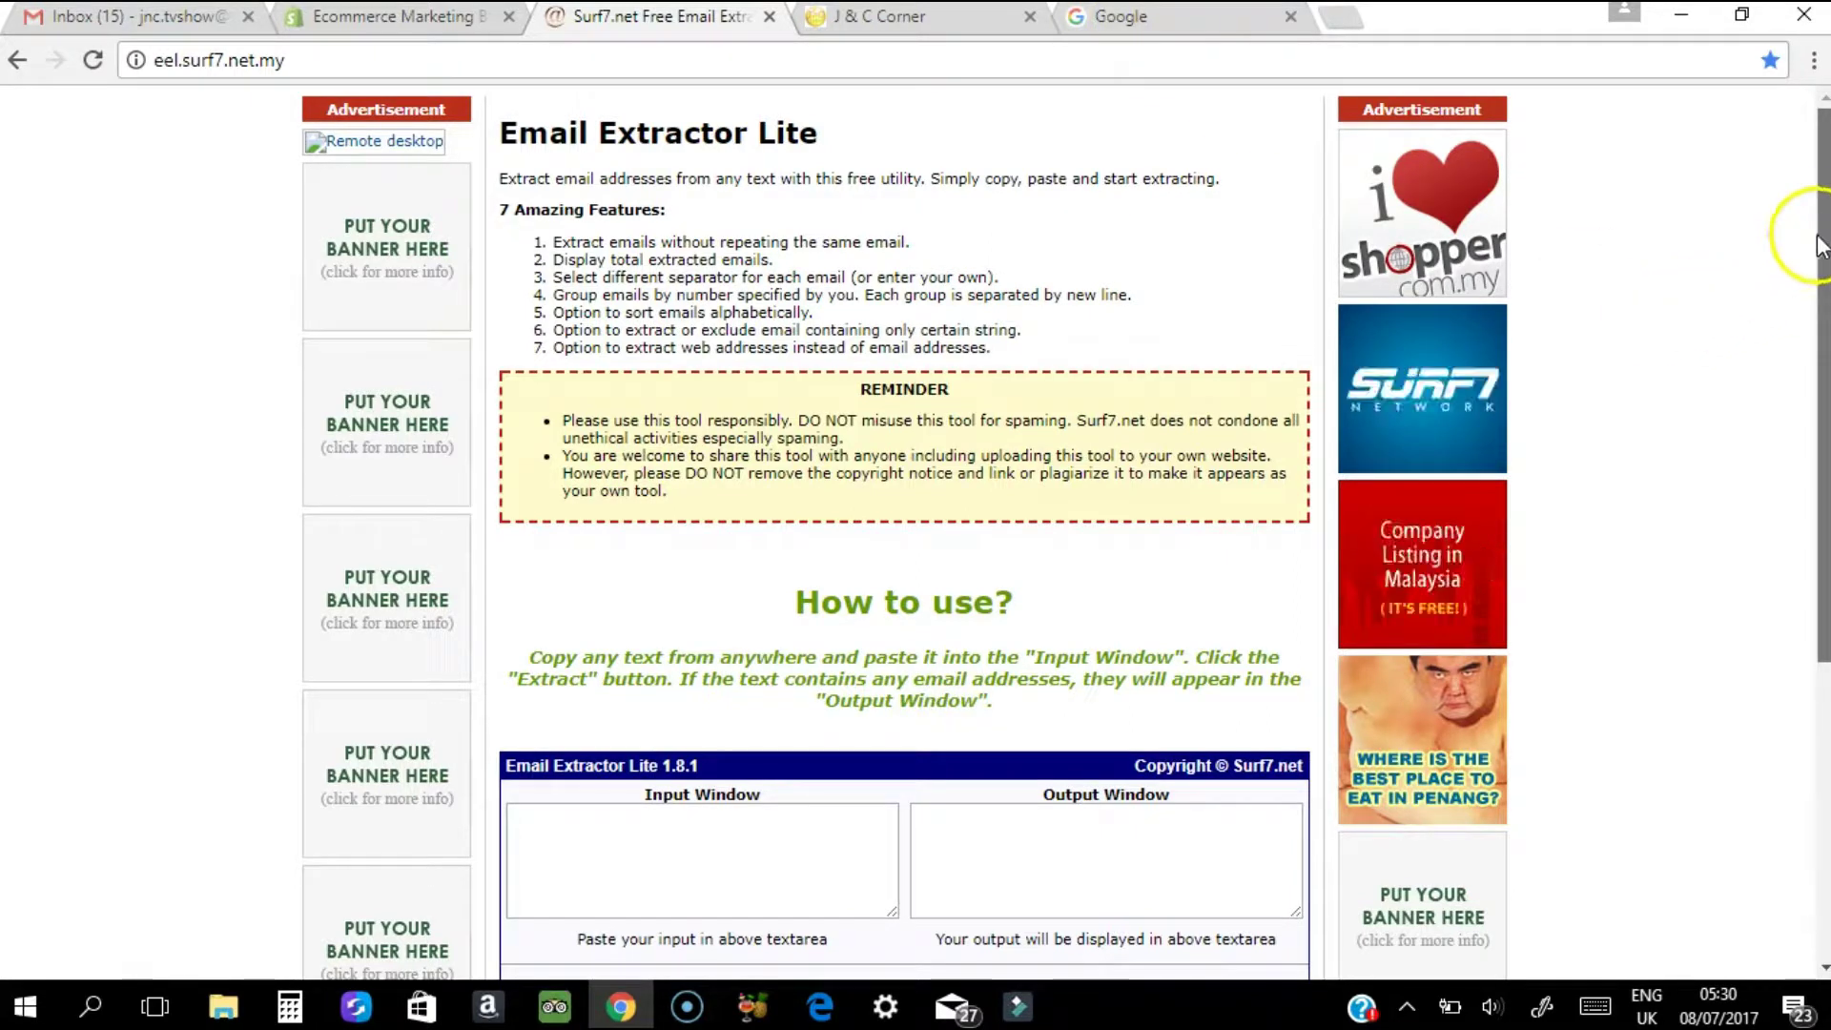
Scroll down the empty extractor form, then switch to the Google Ireland search tab.
{"action": "left_click_drag", "start_coordinate": [1823, 262], "coordinate": [1821, 529]}
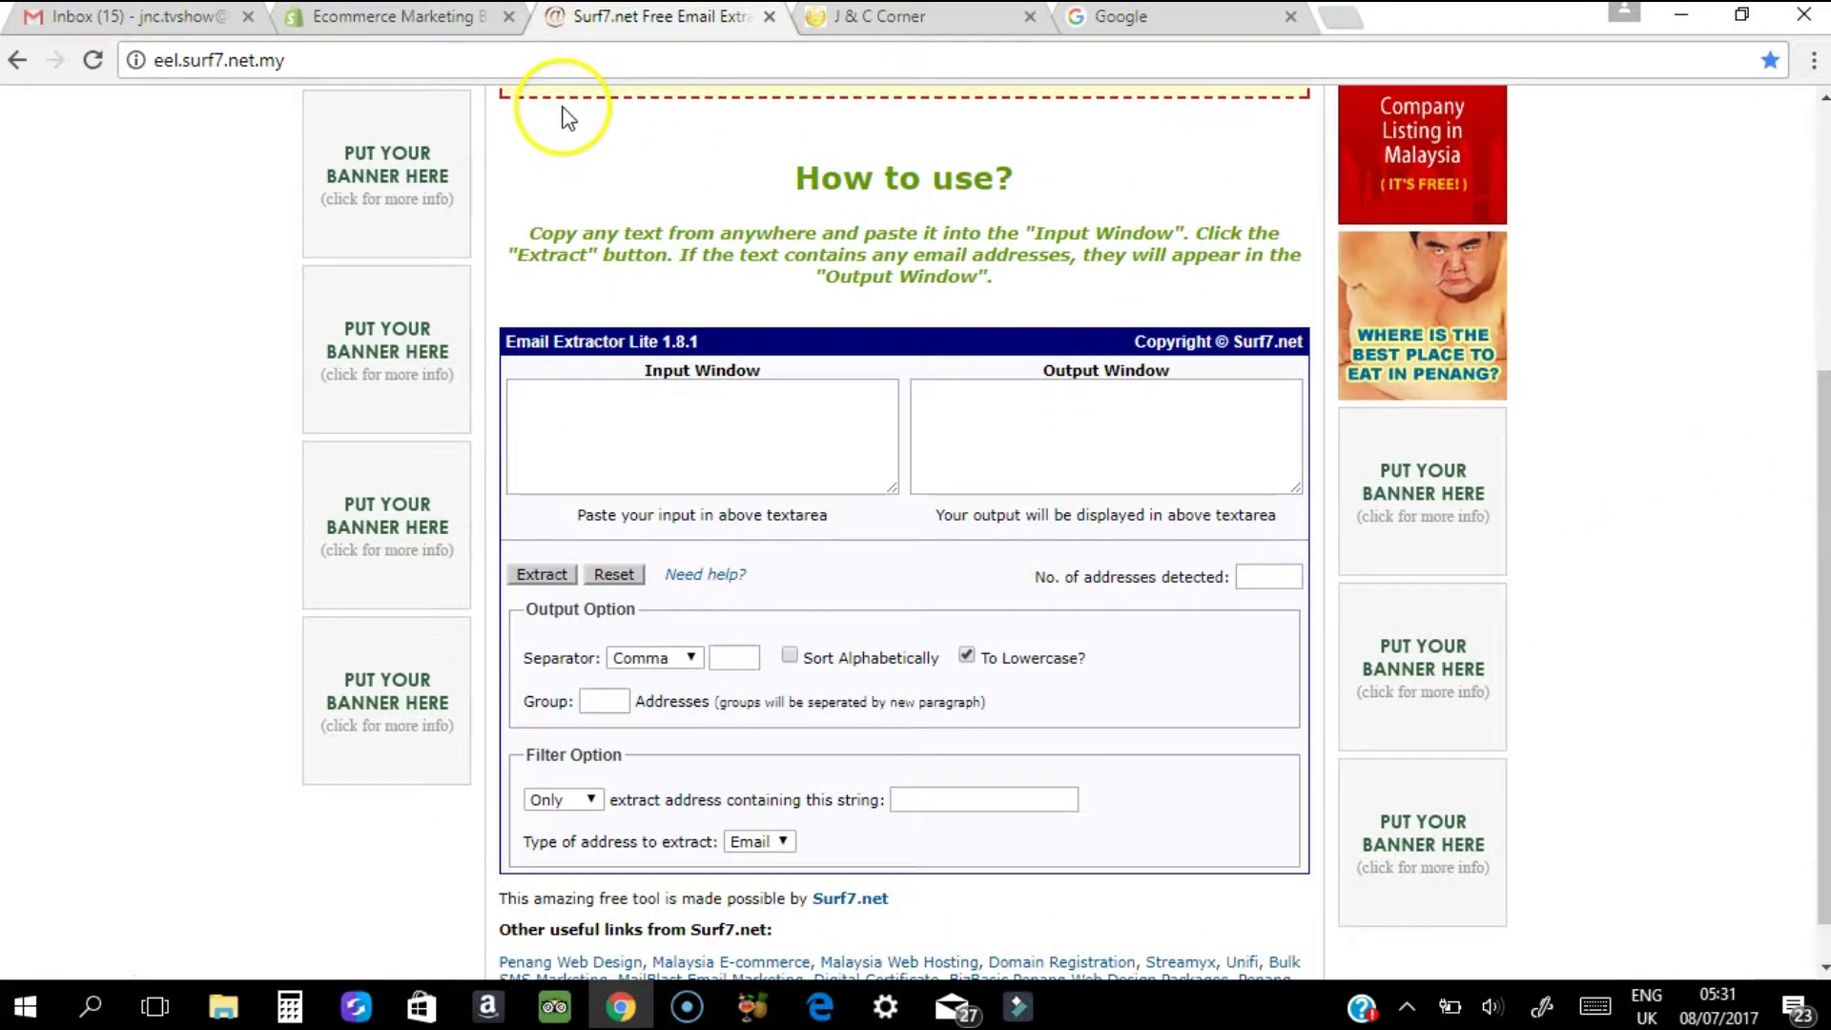
{"action": "left_click", "coordinate": [1148, 17]}
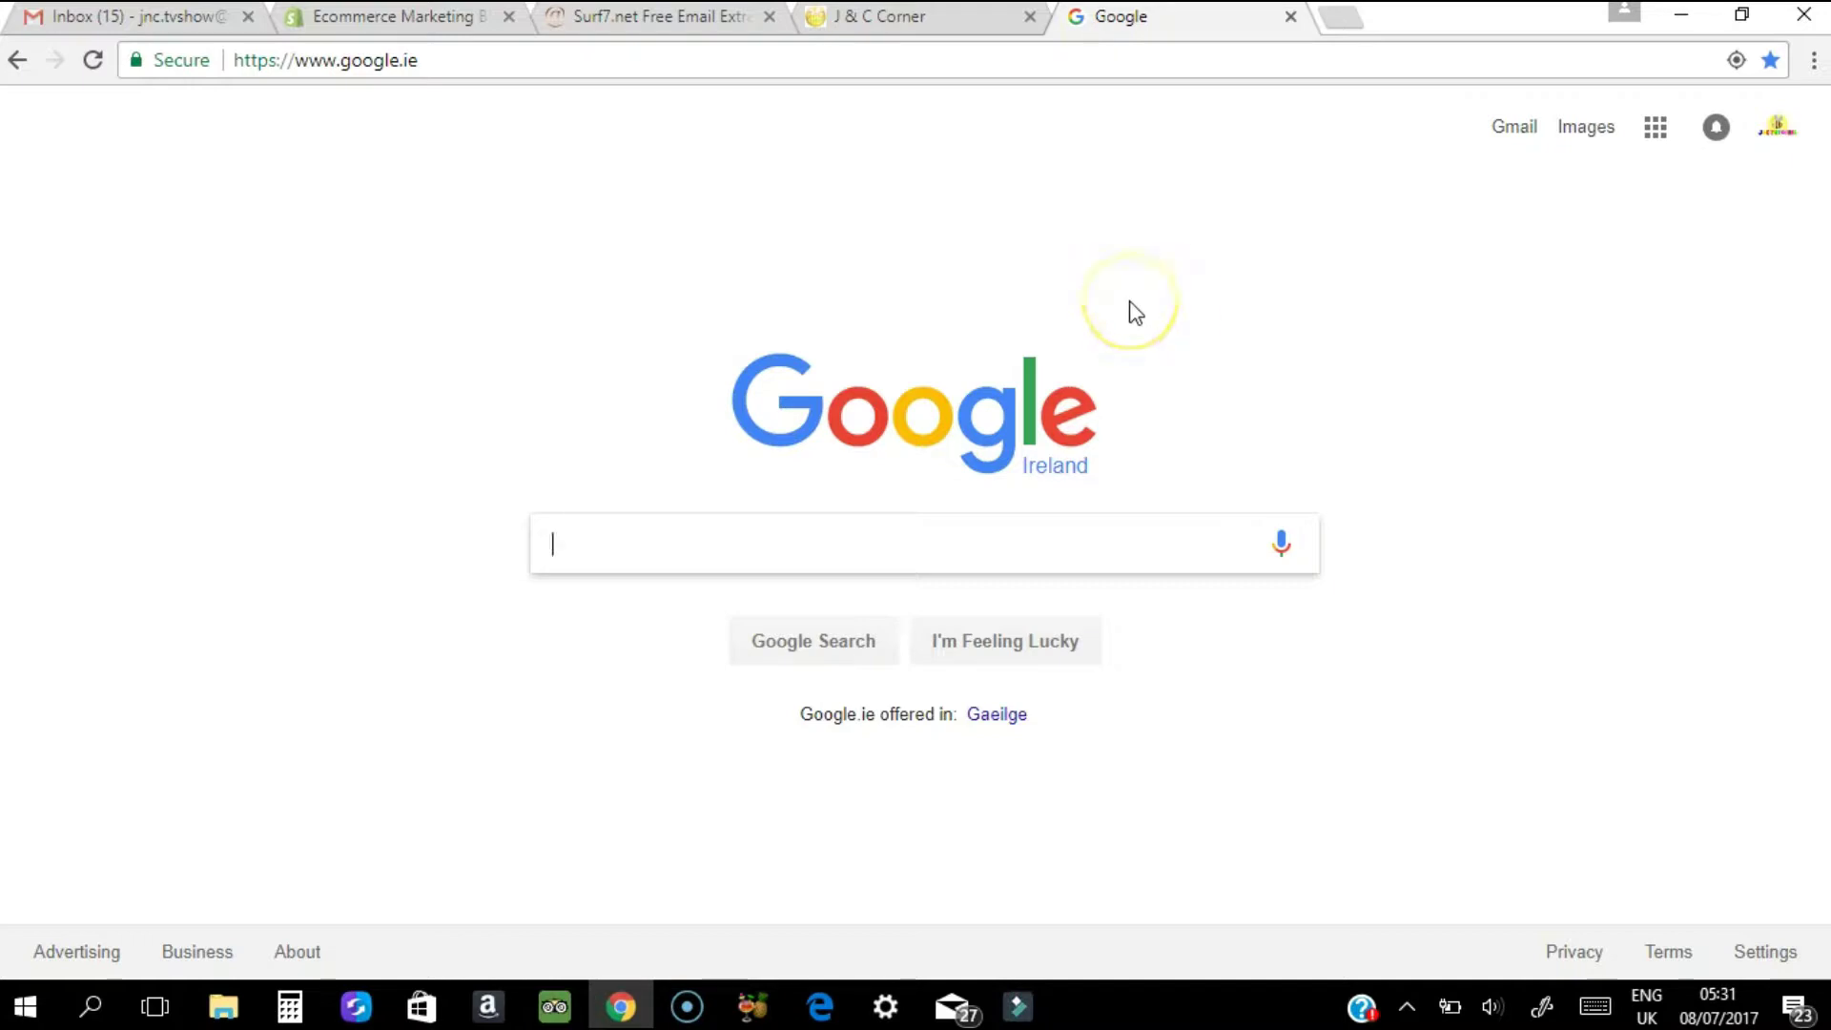
Search Google for "for kids"gmail.com.
{"action": "left_click", "coordinate": [1021, 540]}
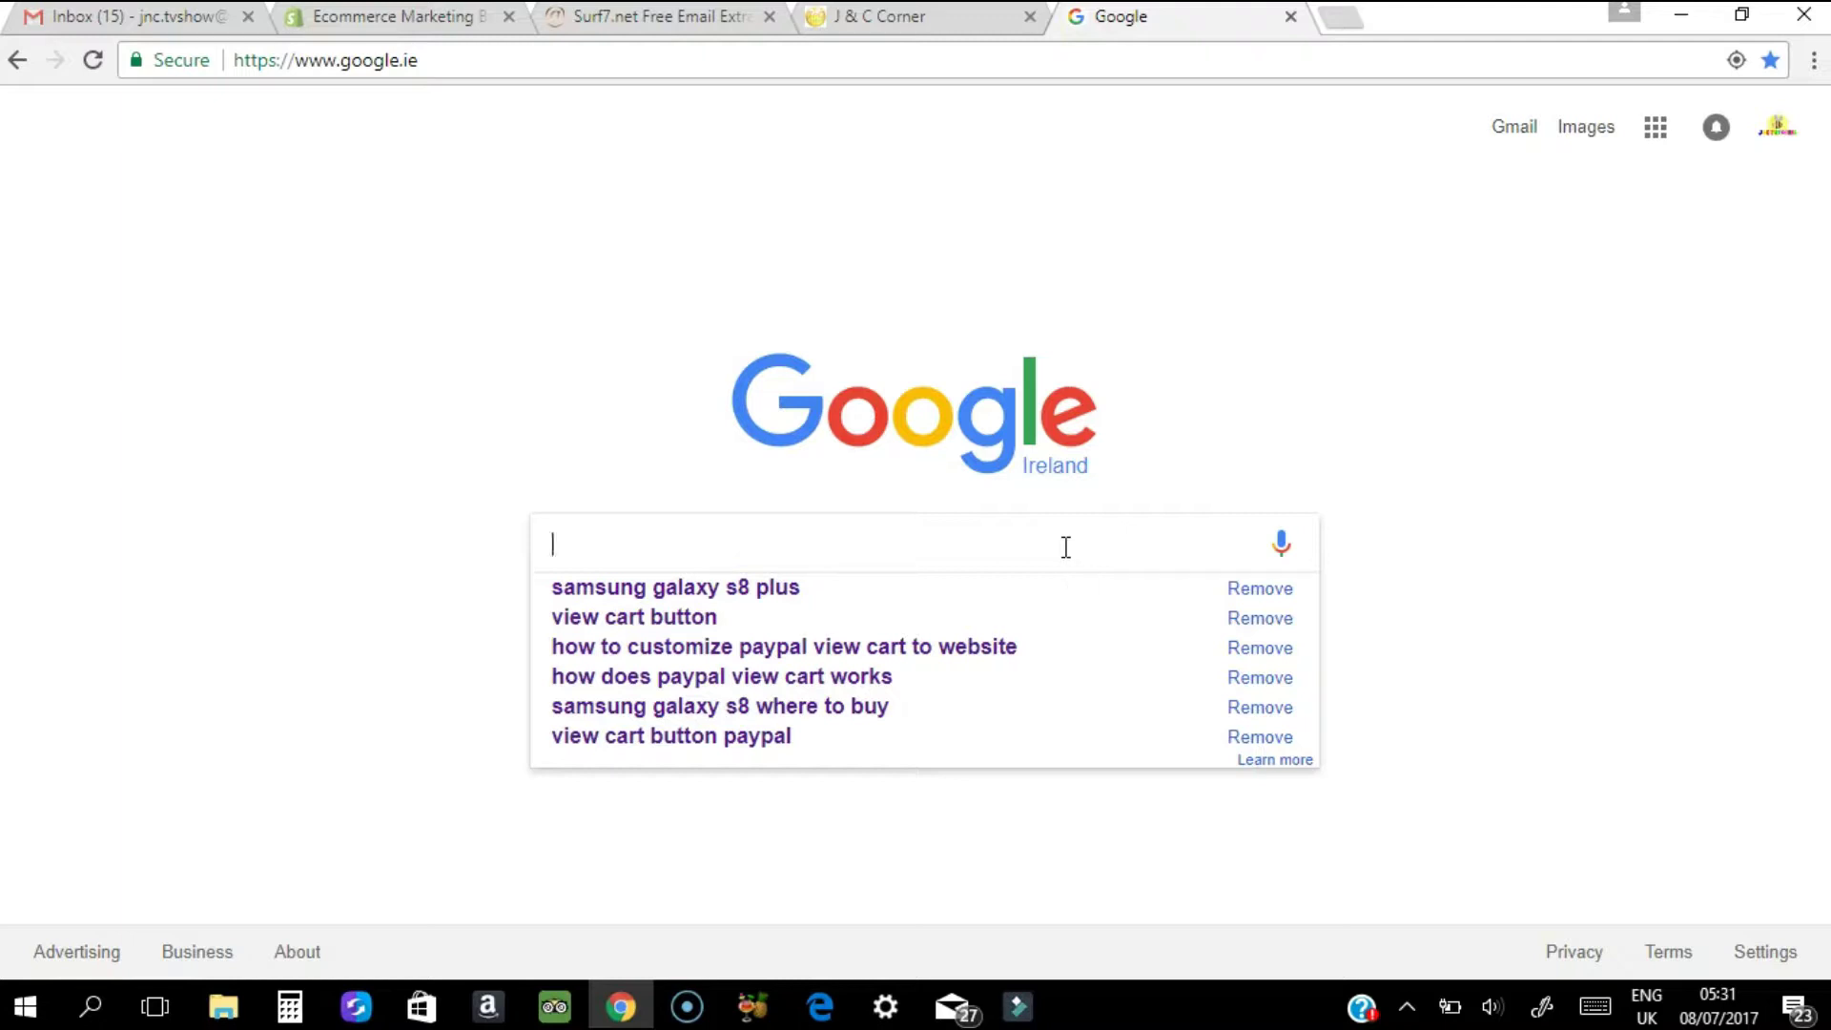
{"action": "type", "text": "\""}
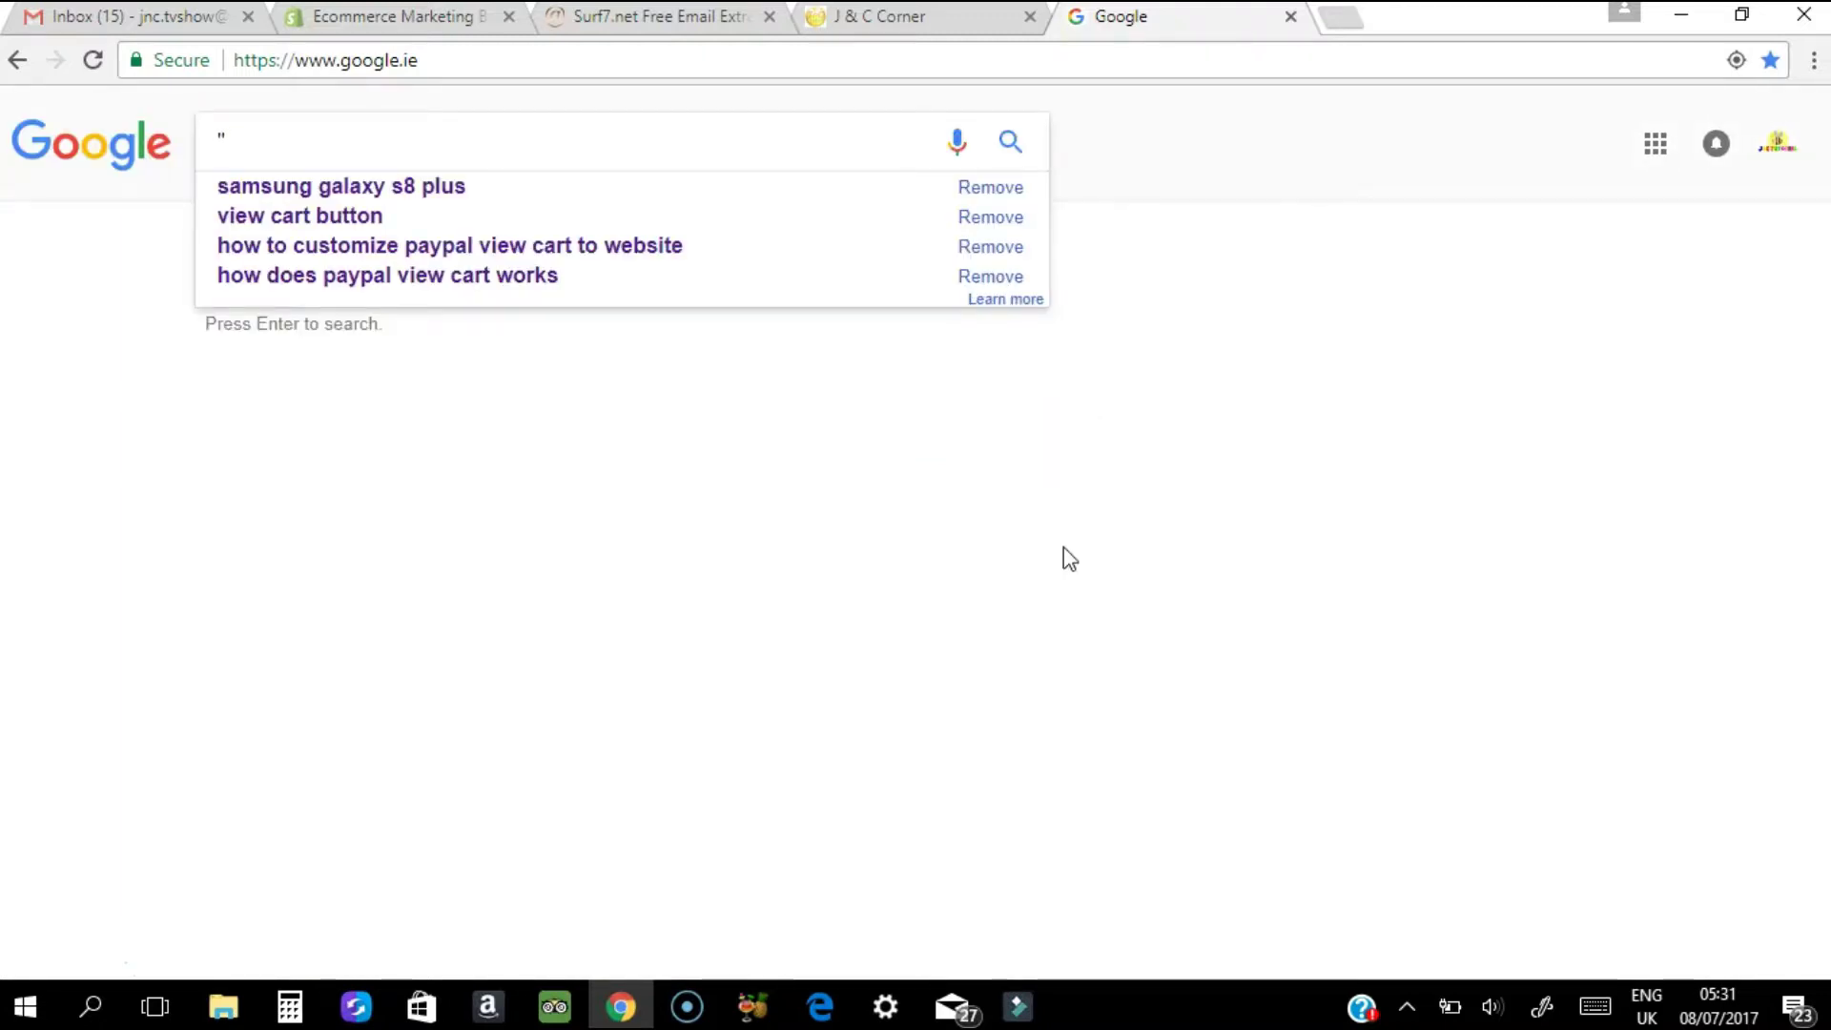
{"action": "type", "text": "f"}
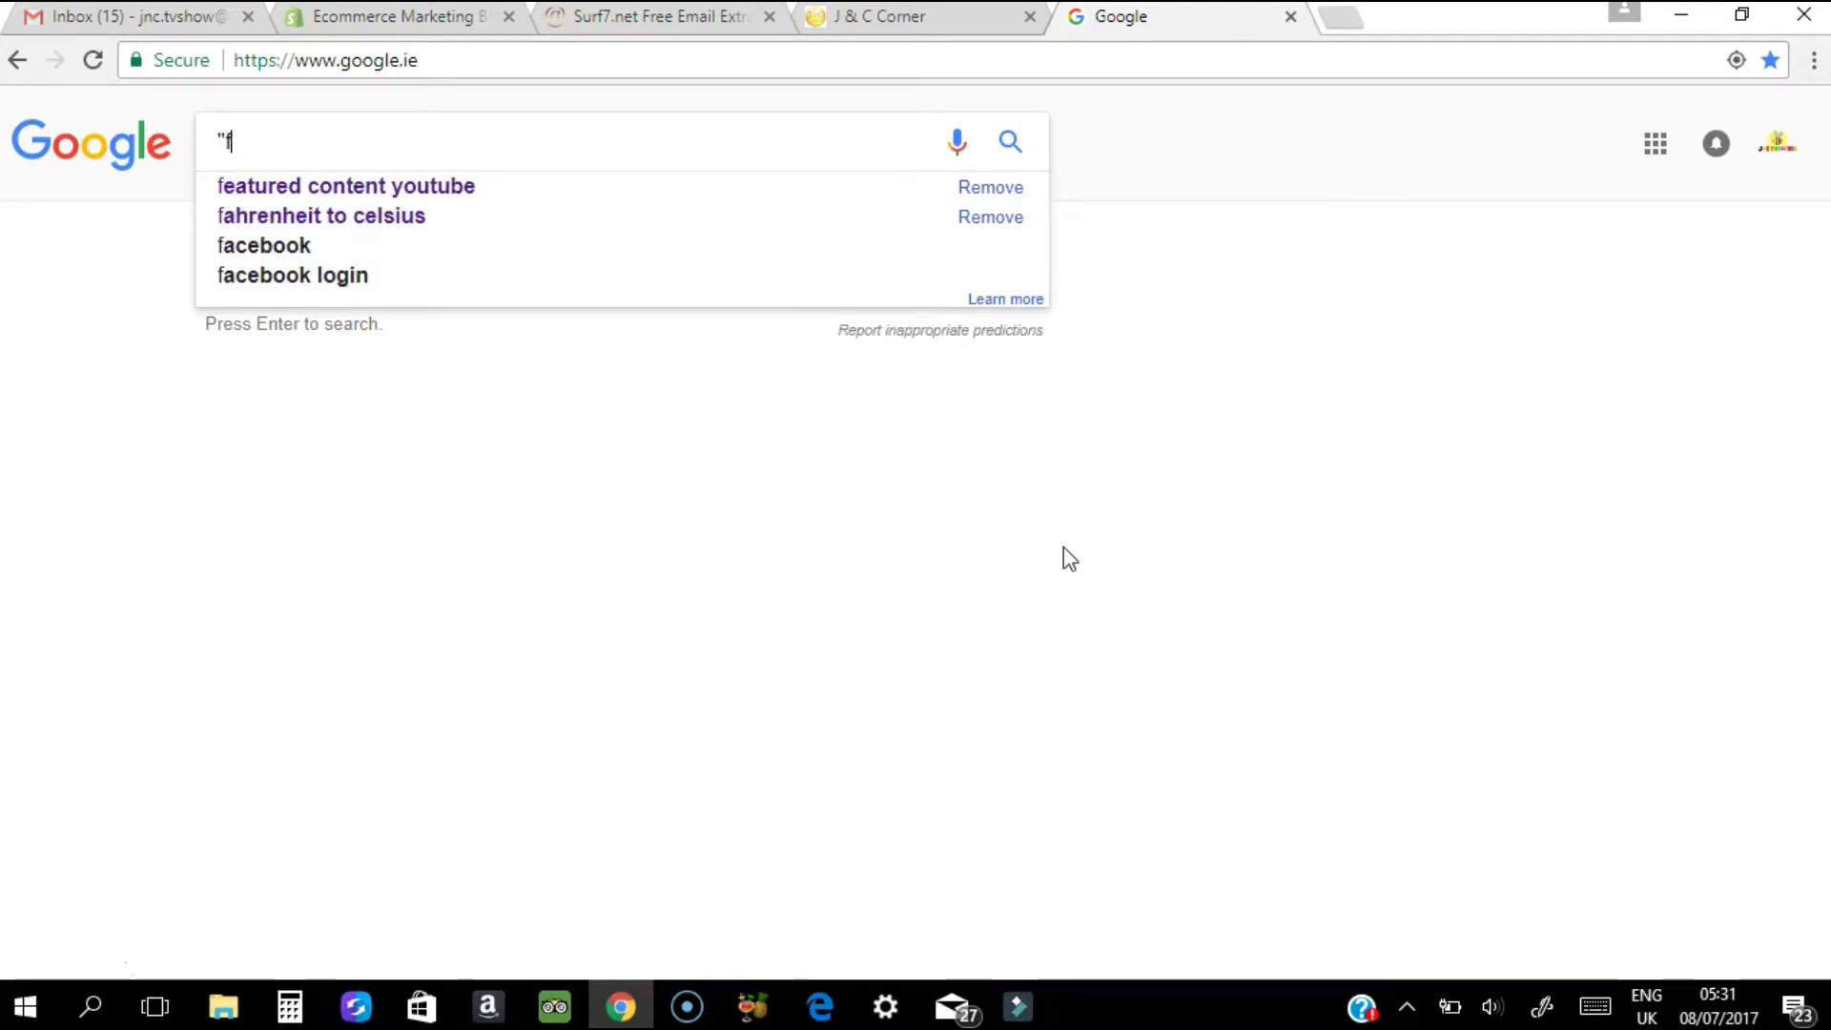
{"action": "type", "text": "or kids"}
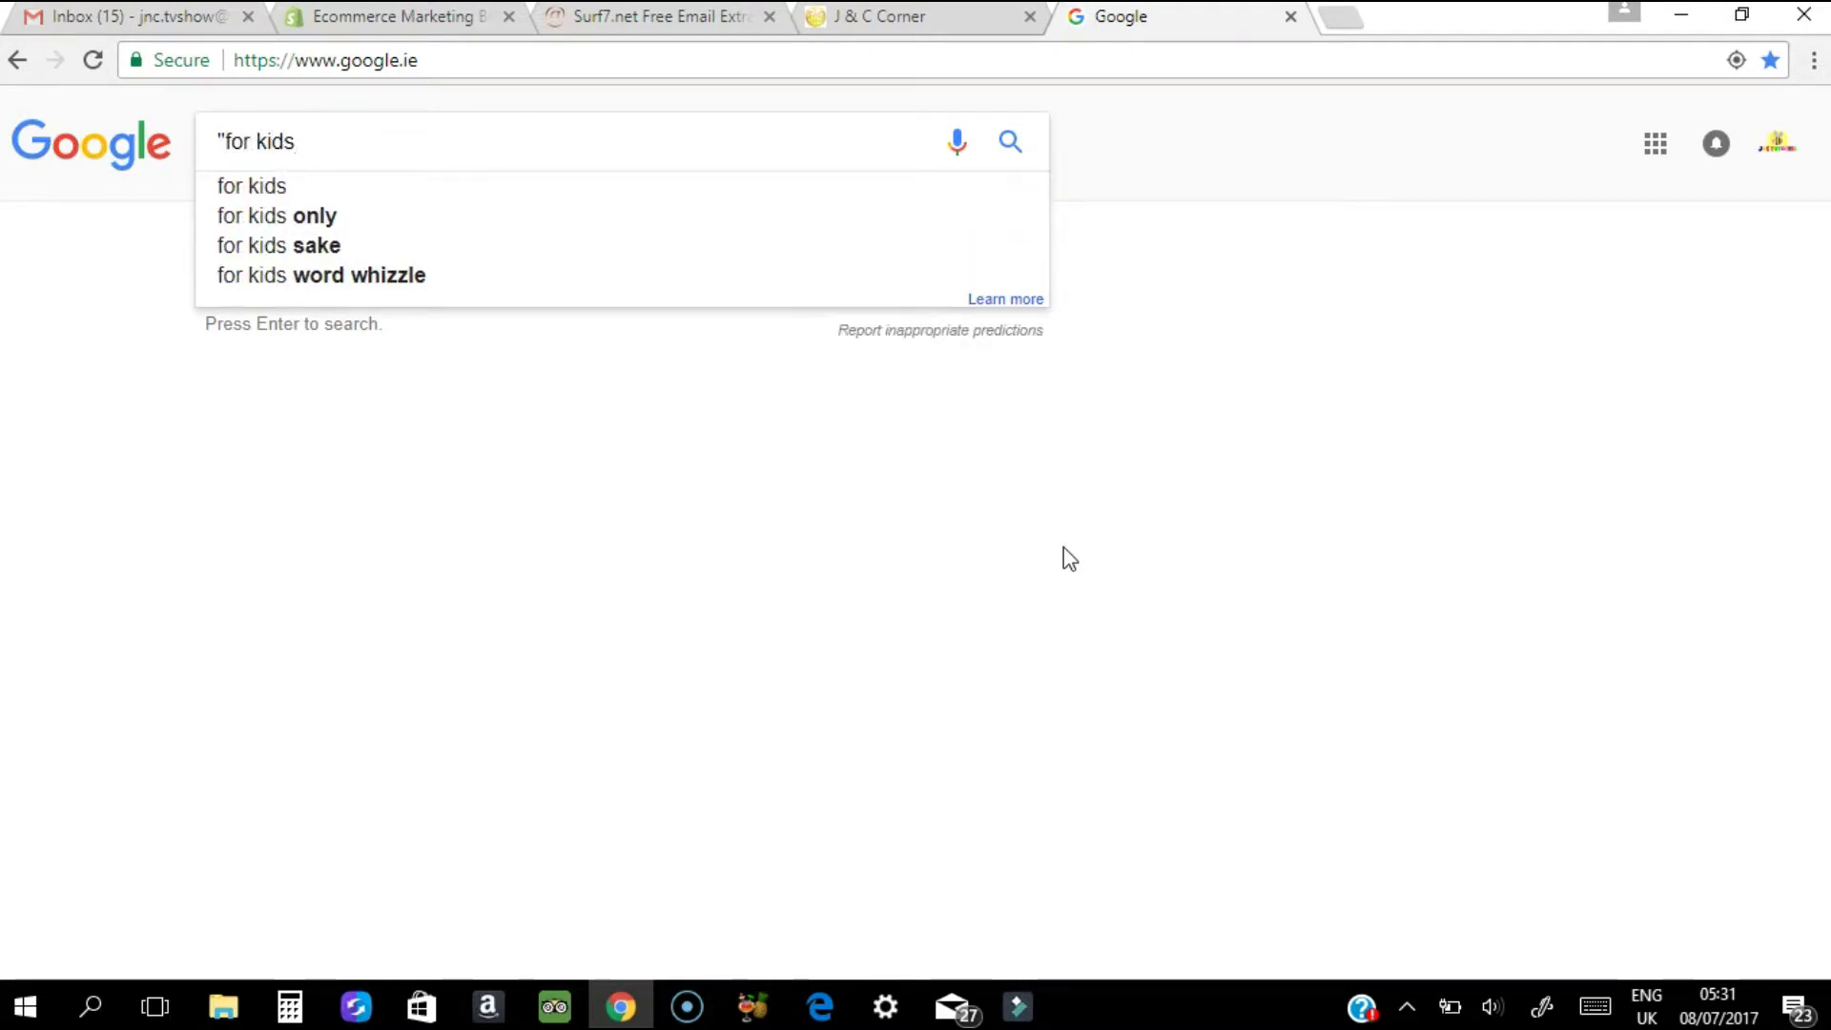
{"action": "type", "text": "\""}
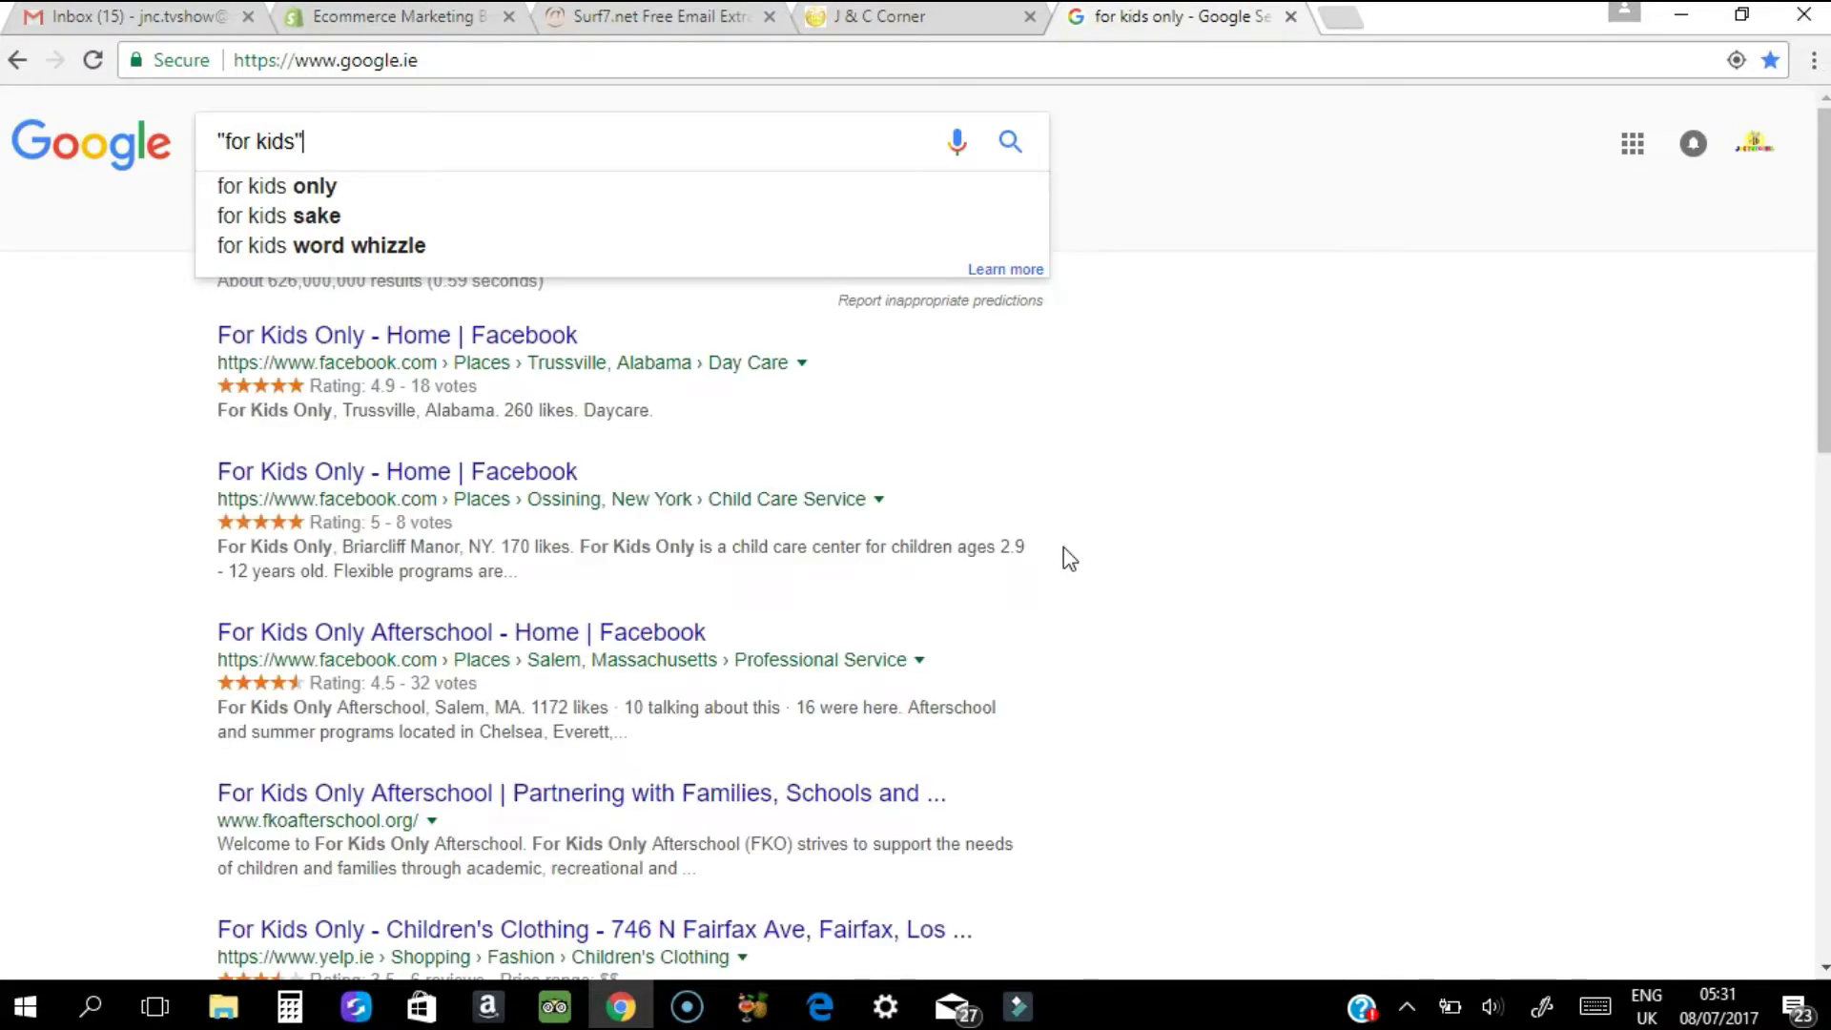
{"action": "type", "text": "gmai"}
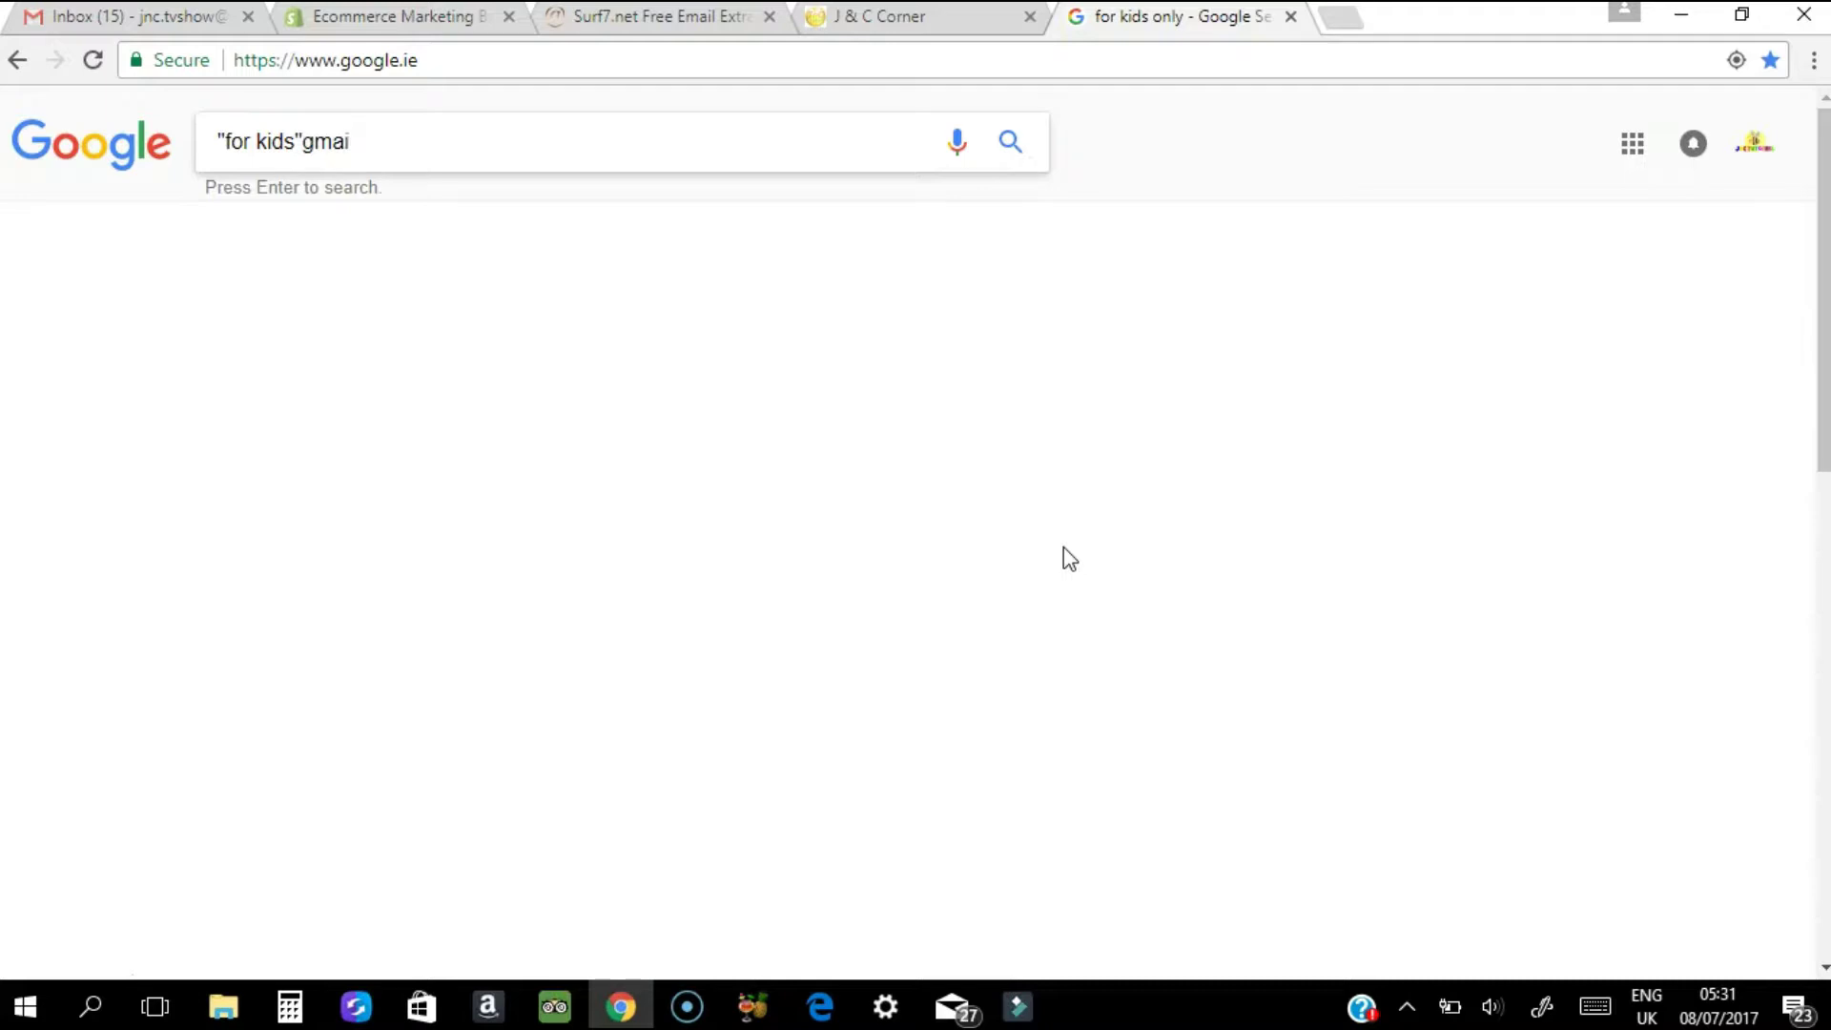
{"action": "type", "text": "l.com"}
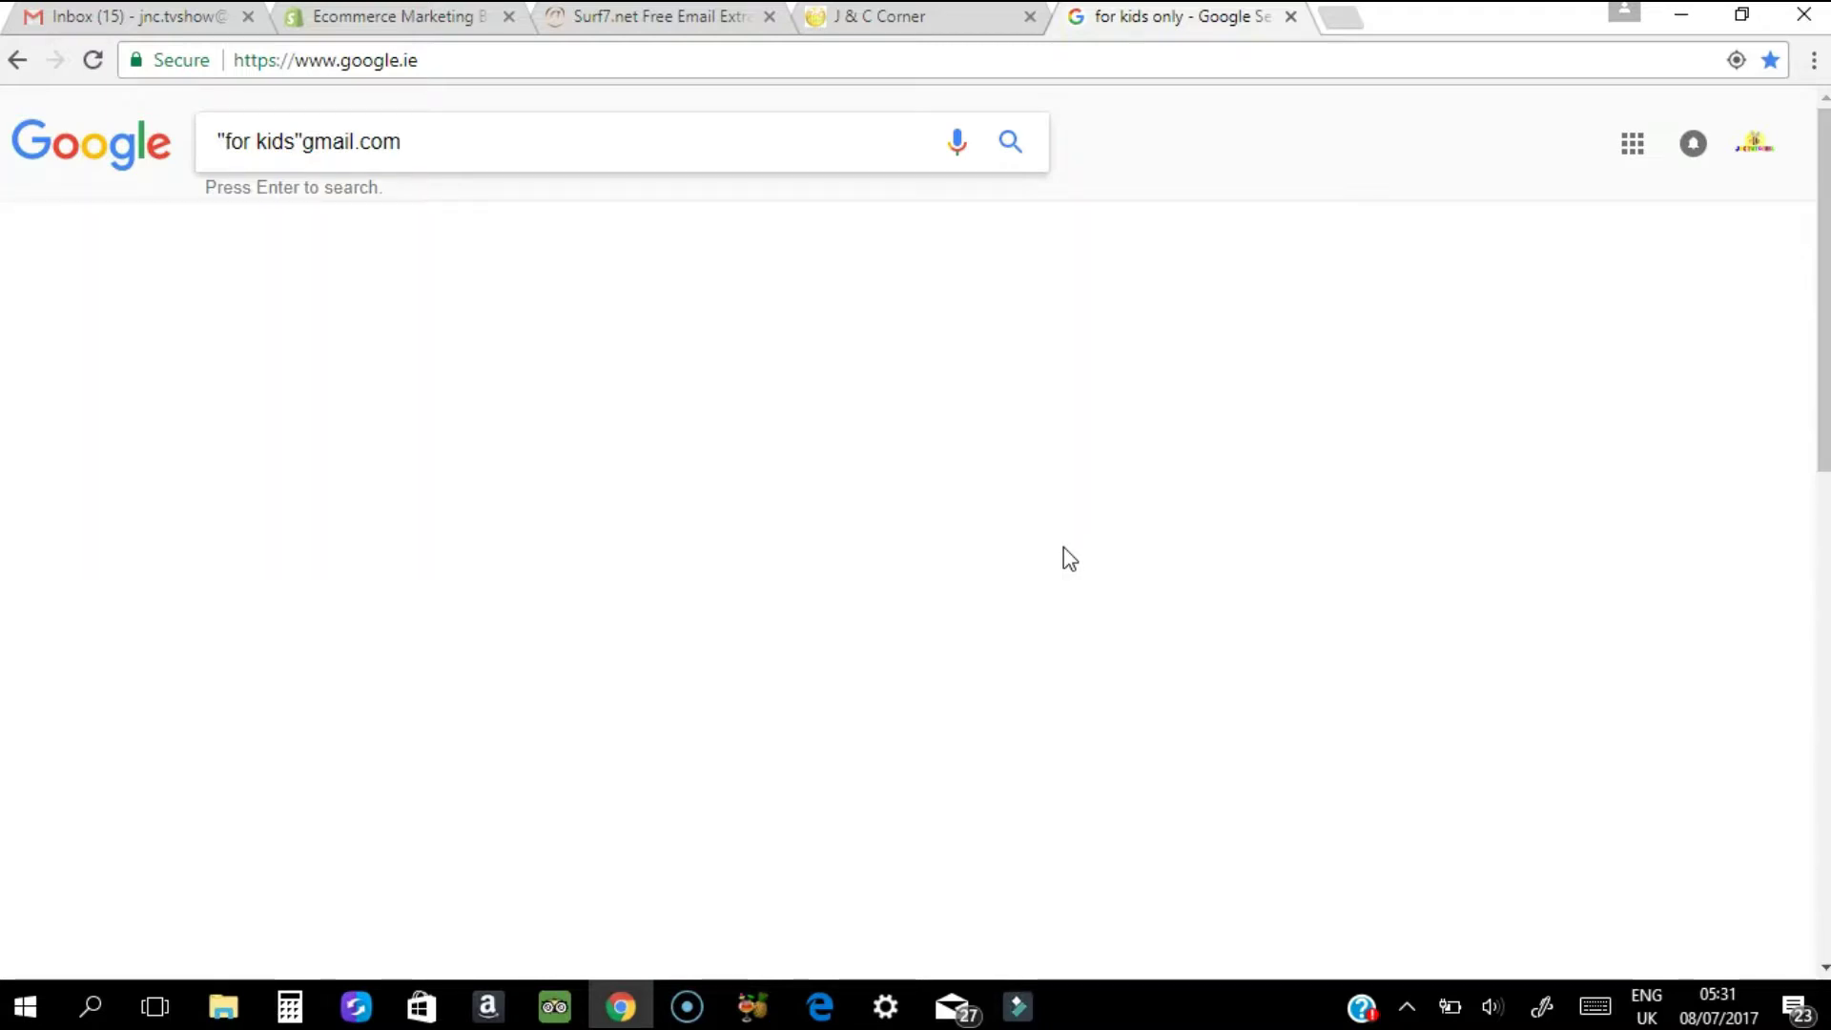
{"action": "left_click", "coordinate": [1009, 143]}
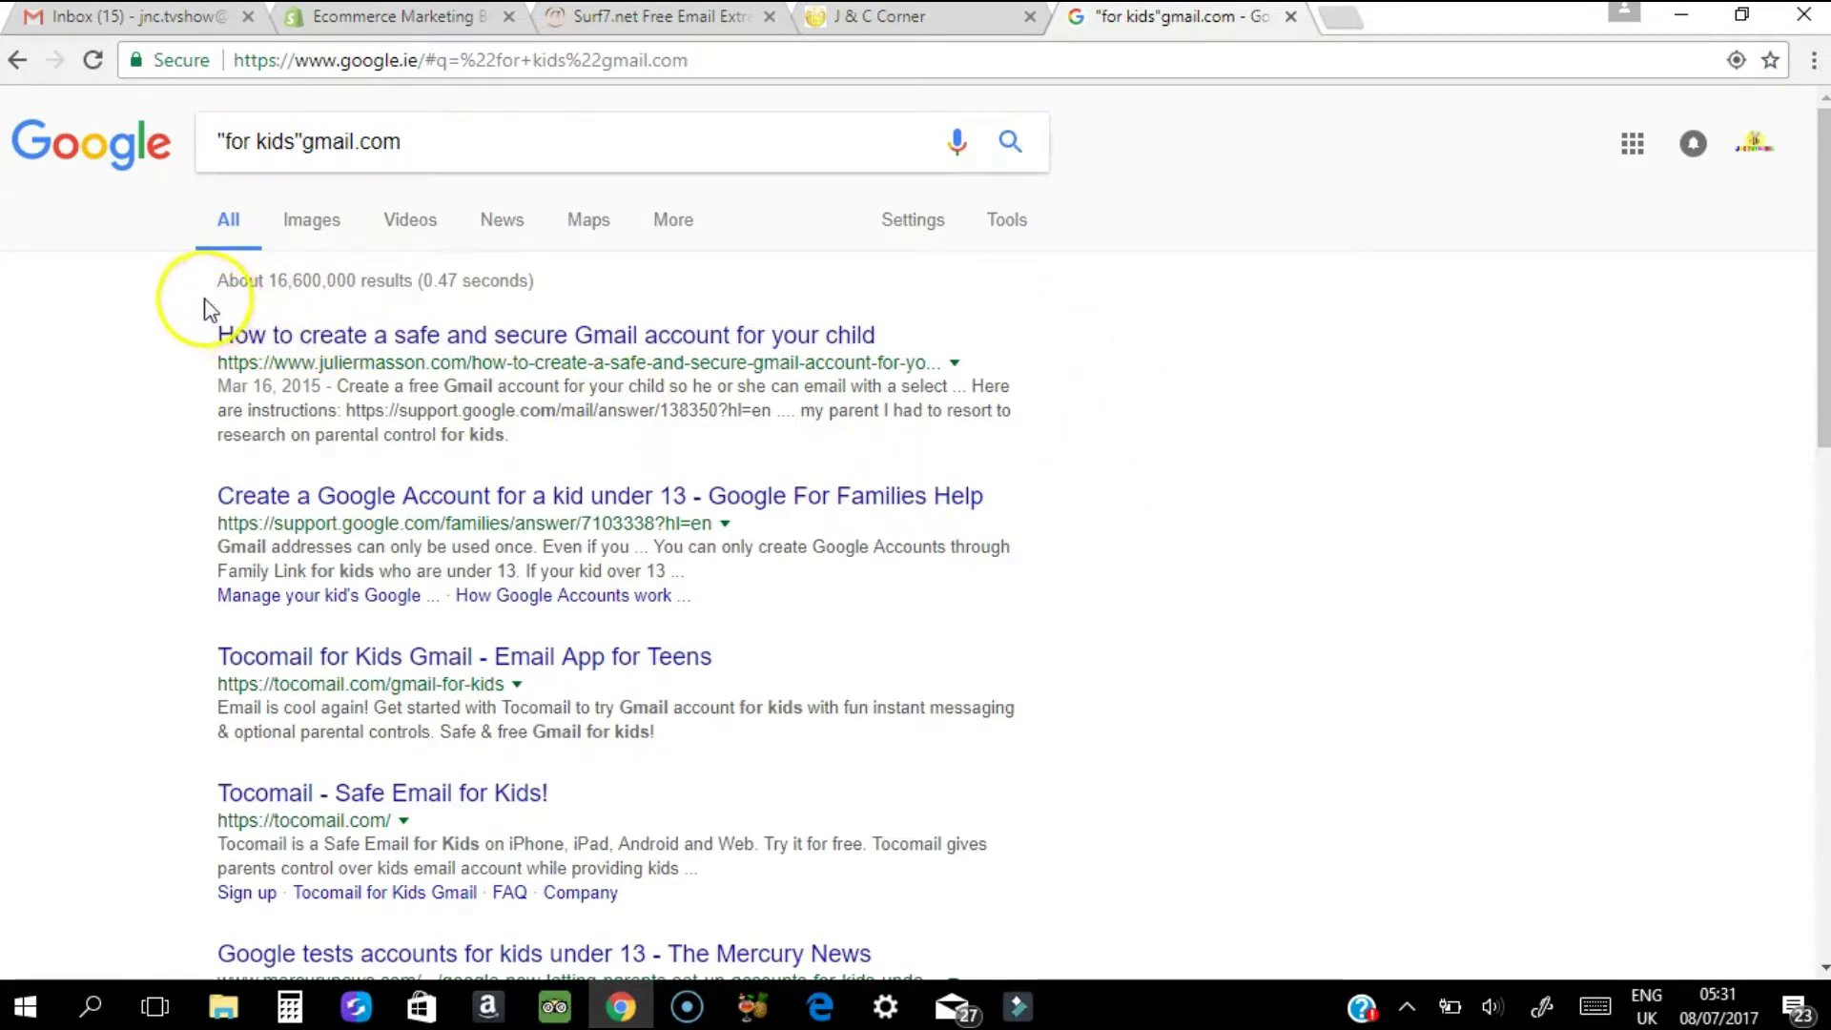
Copy the search results text and pull the Email Extractor tab into its own window.
{"action": "left_click_drag", "start_coordinate": [206, 301], "coordinate": [545, 701]}
{"action": "left_click", "coordinate": [254, 948]}
{"action": "scroll", "coordinate": [286, 973], "scroll_direction": "down", "scroll_amount": 9}
{"action": "right_click", "coordinate": [362, 631]}
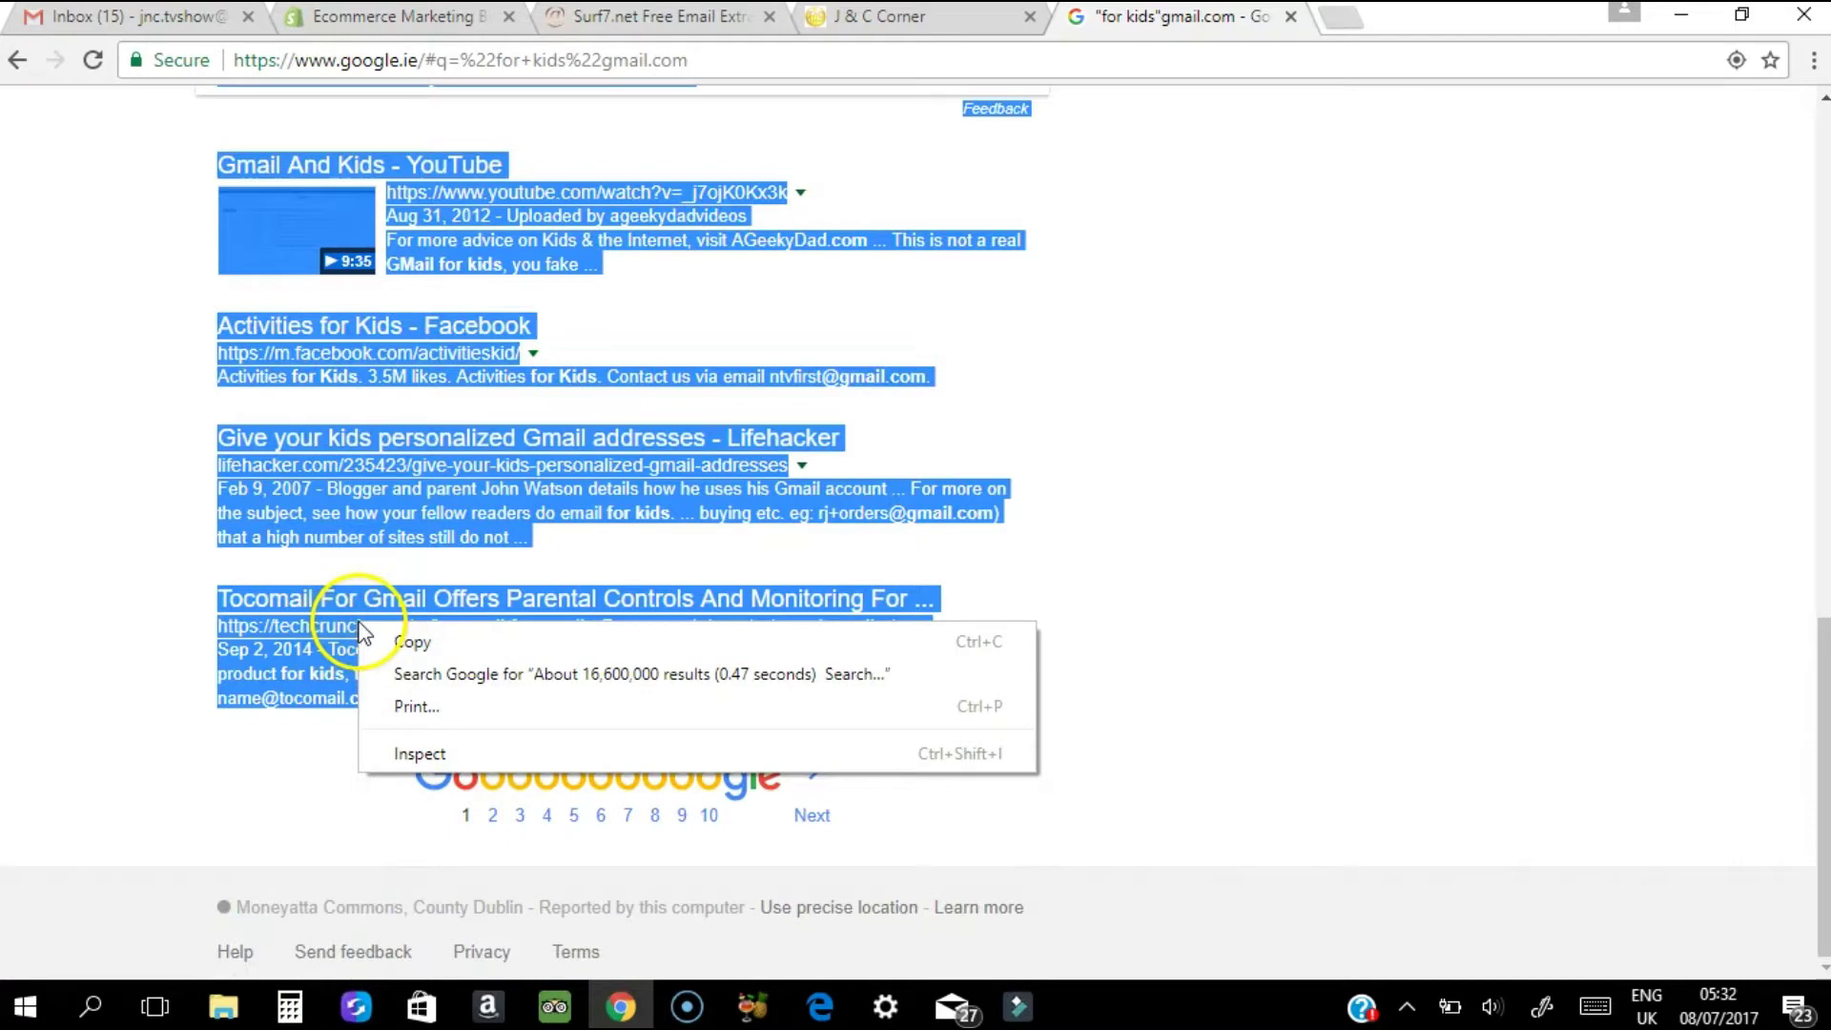
{"action": "left_click", "coordinate": [410, 642]}
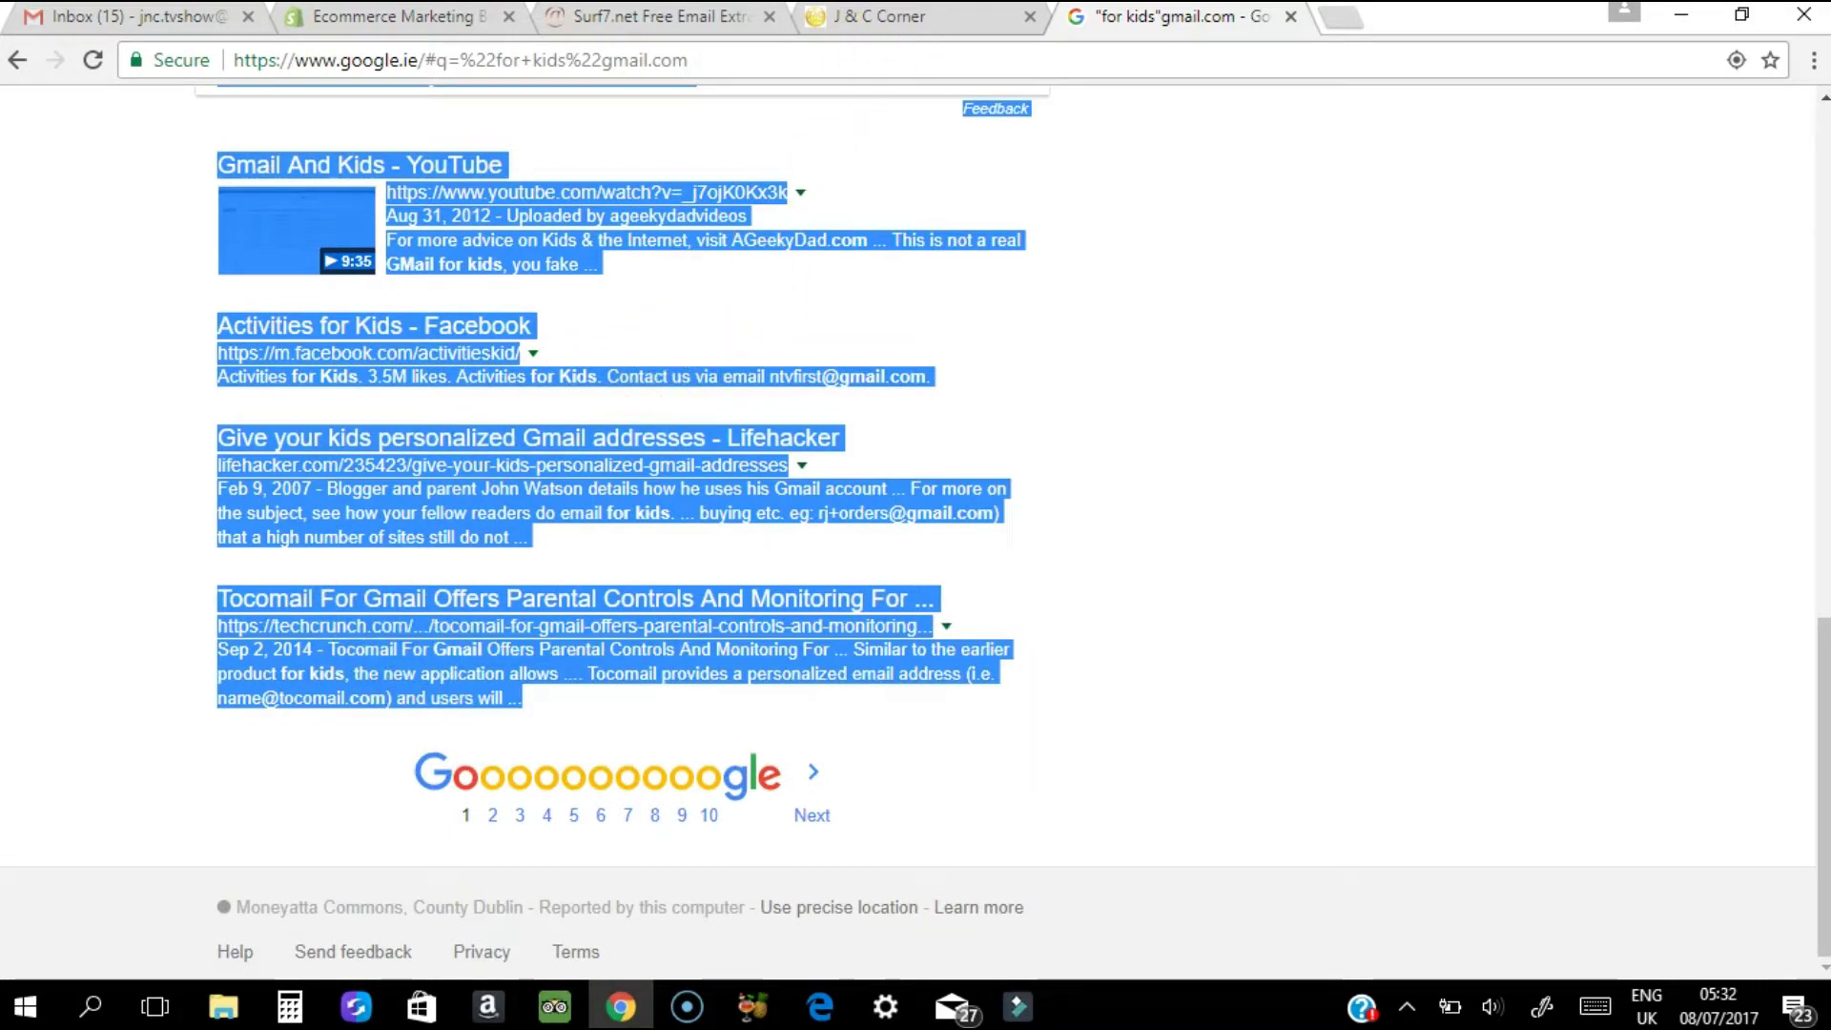
{"action": "left_click_drag", "start_coordinate": [617, 21], "coordinate": [801, 33]}
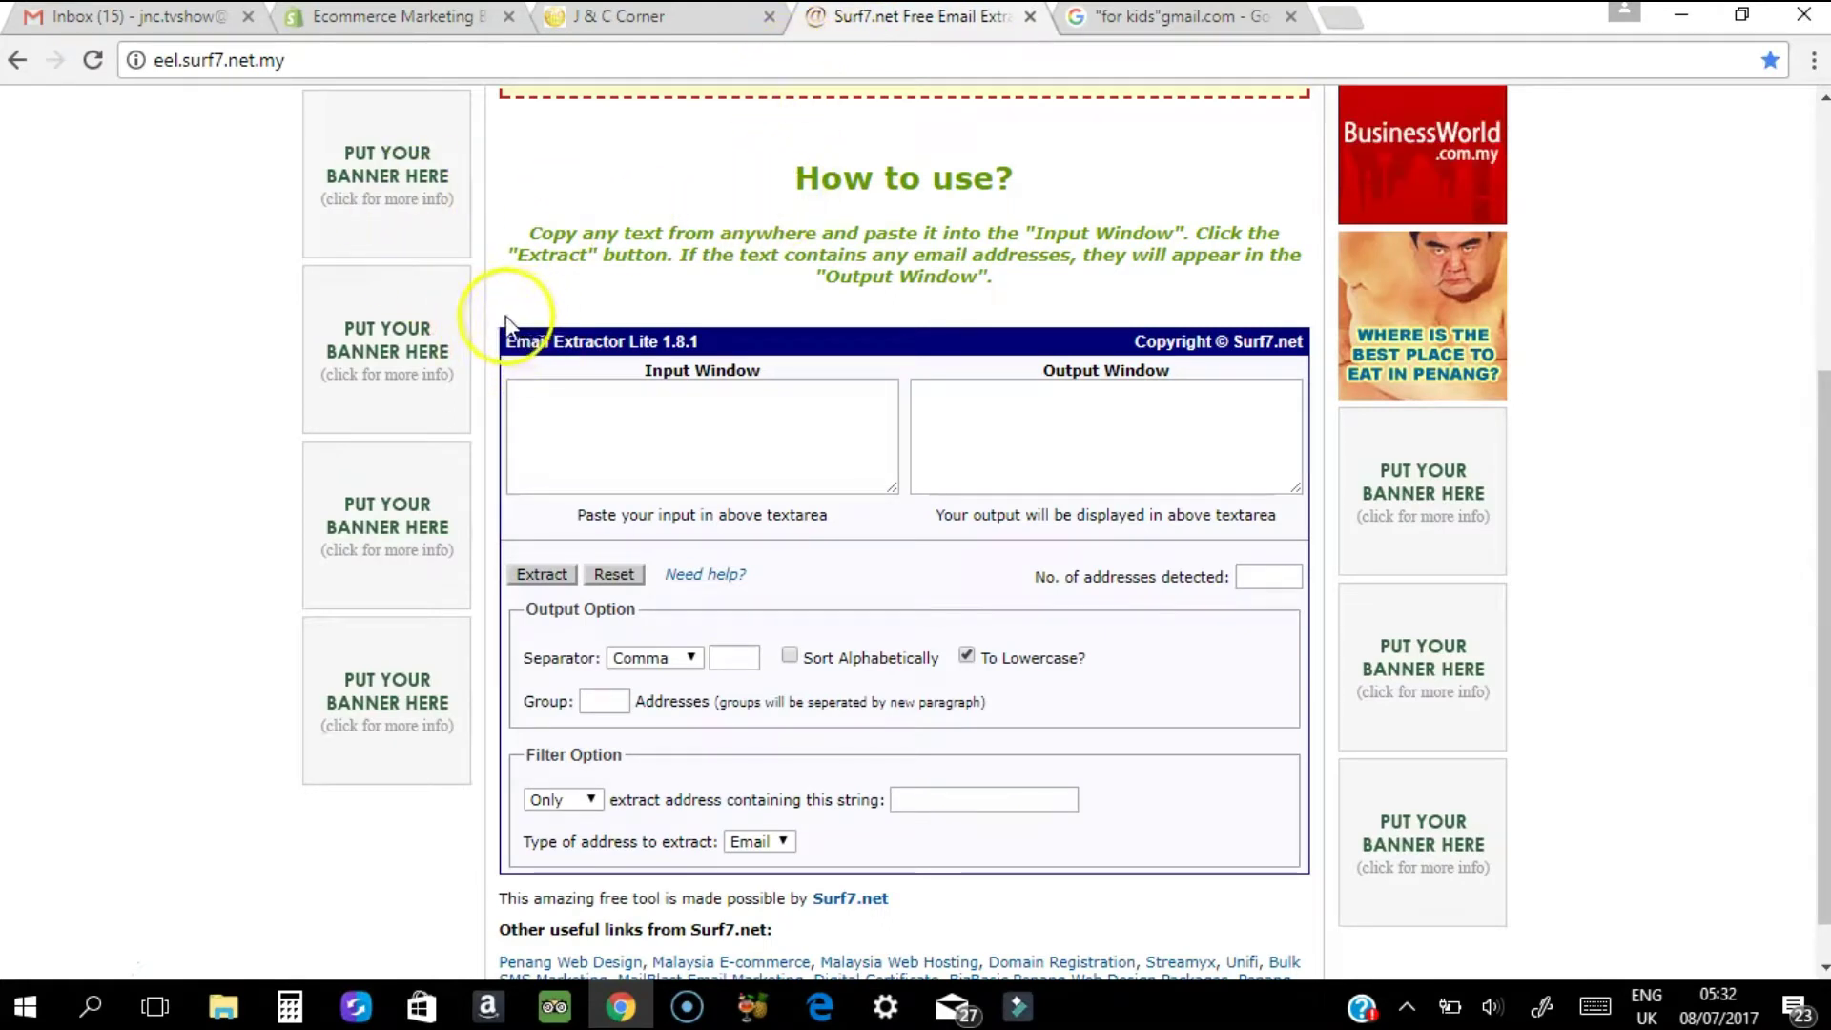
Paste the copied results into the Input Window and set Separator to New Line.
{"action": "right_click", "coordinate": [597, 408]}
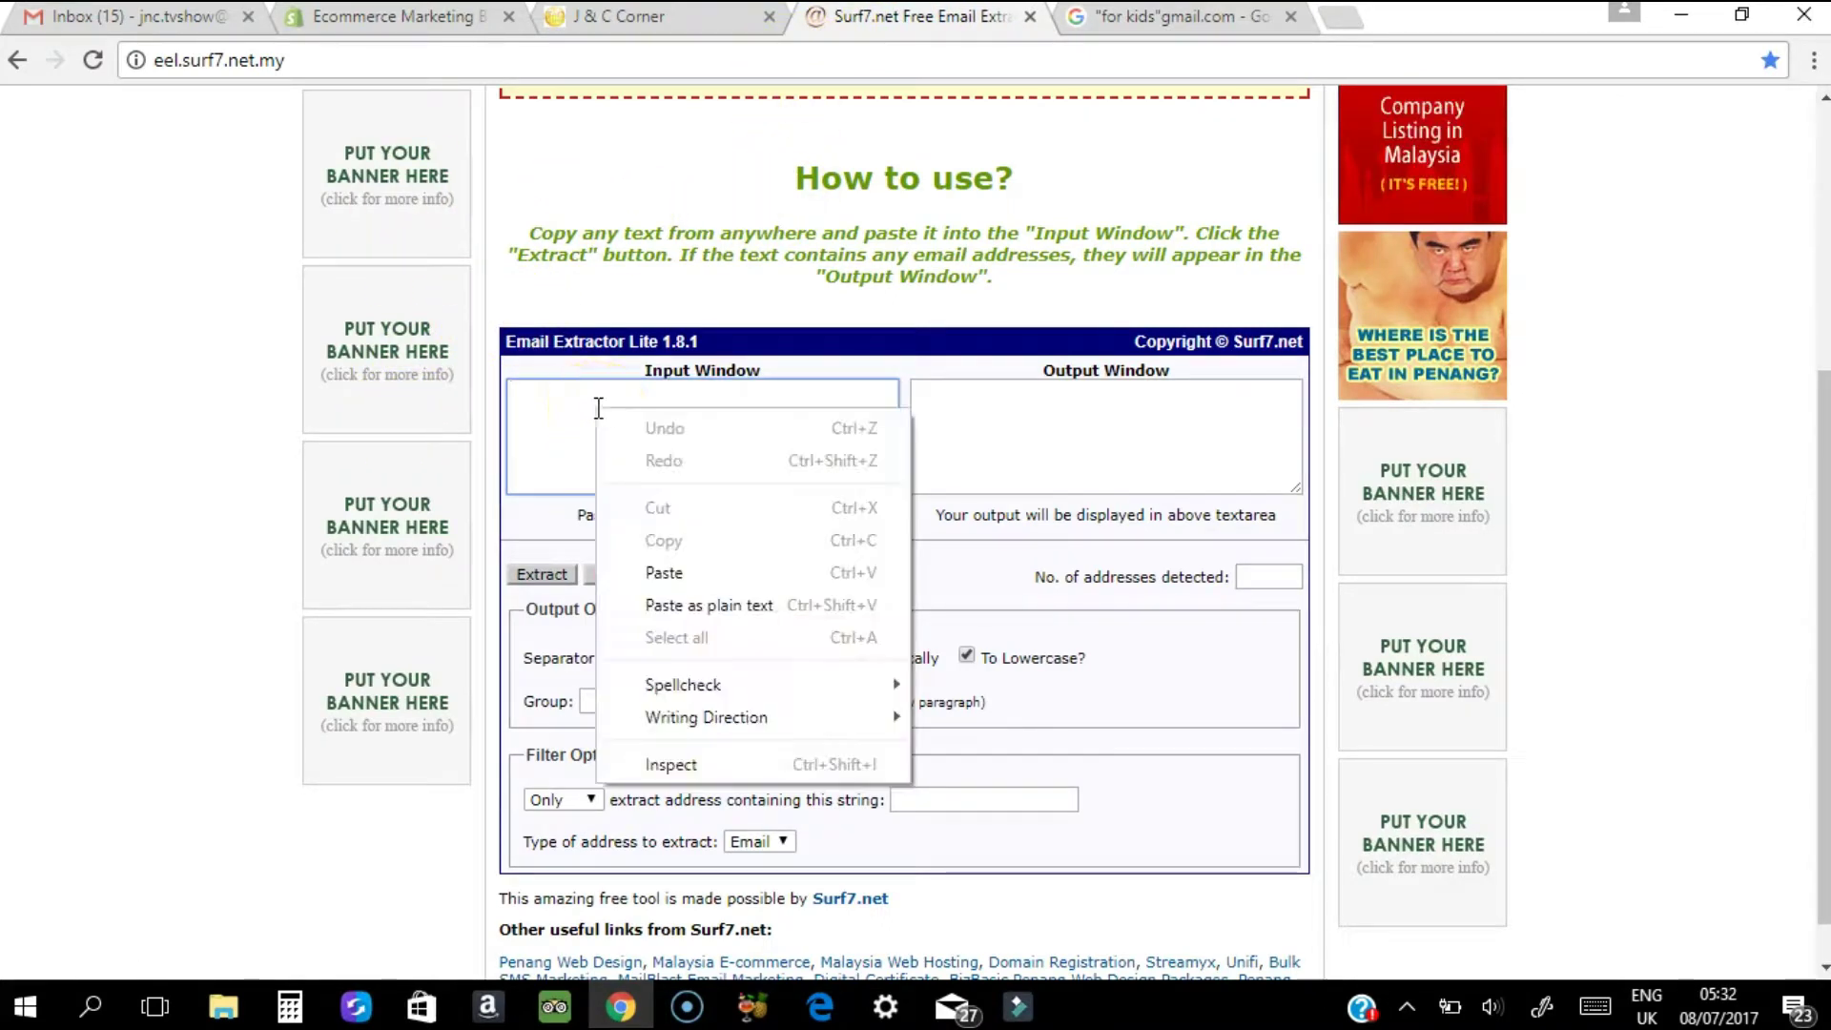
{"action": "left_click", "coordinate": [769, 575]}
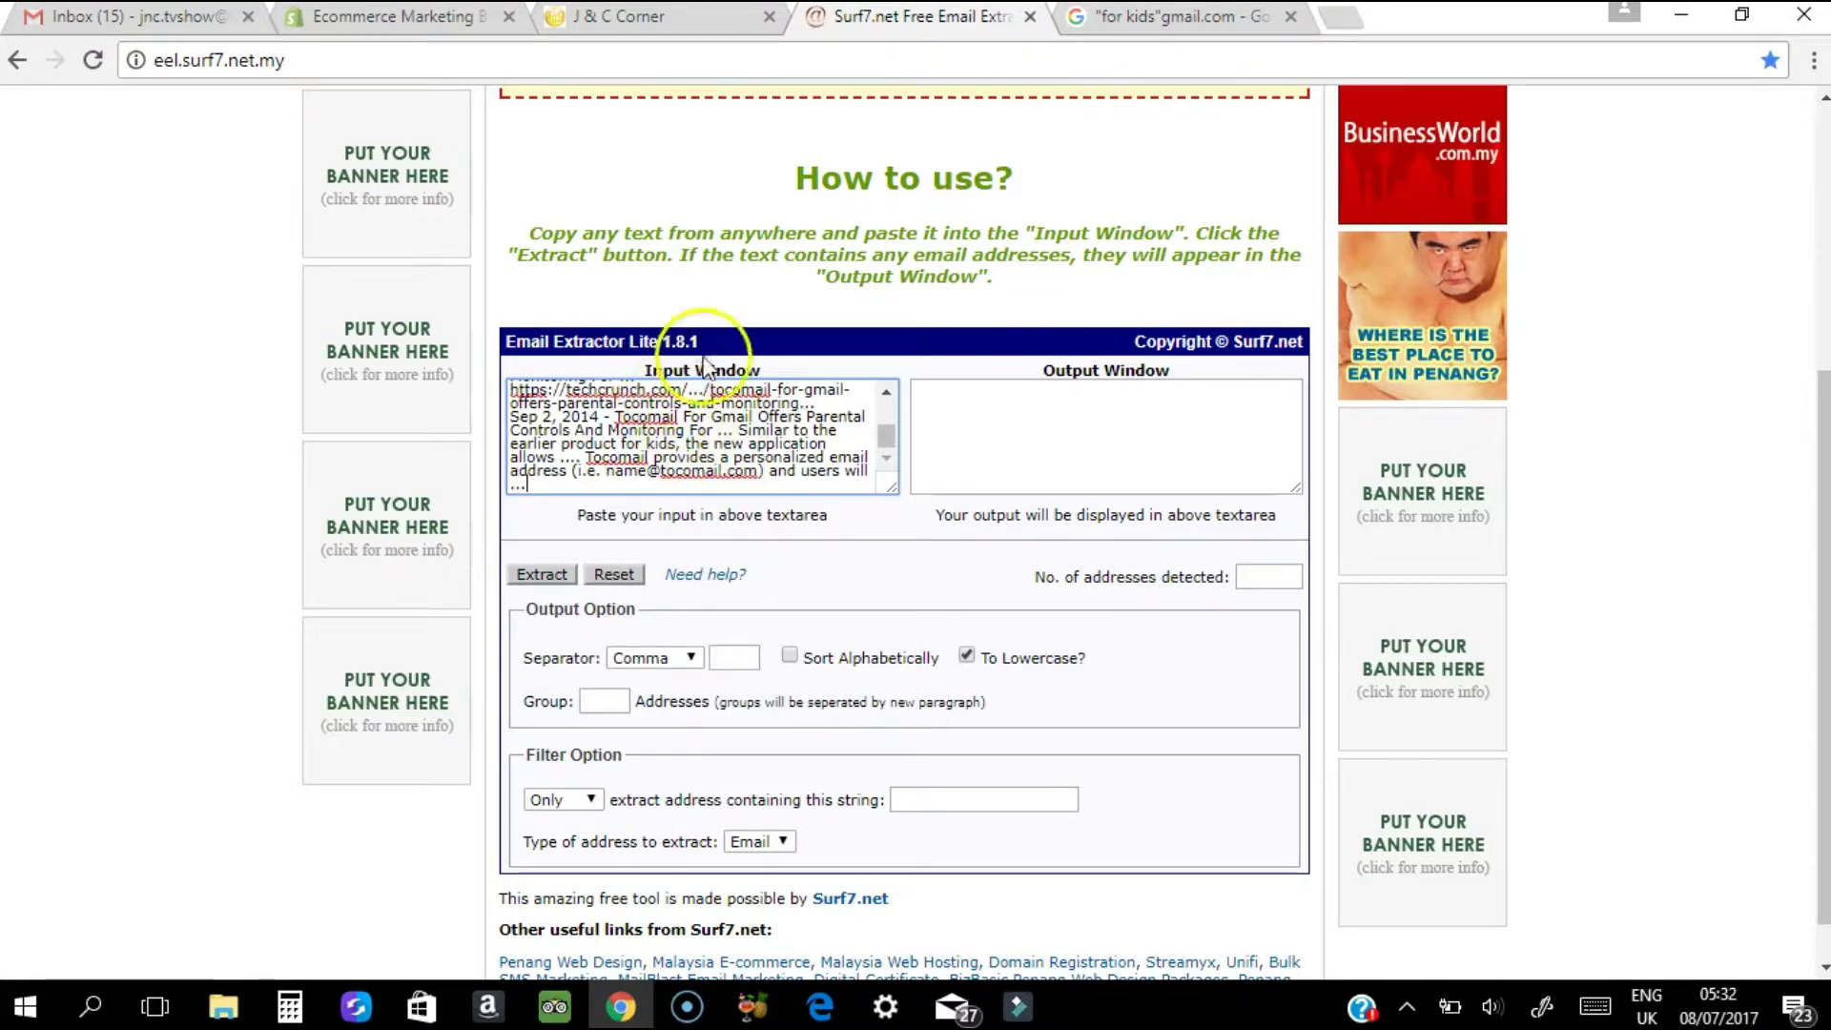
{"action": "left_click", "coordinate": [695, 665]}
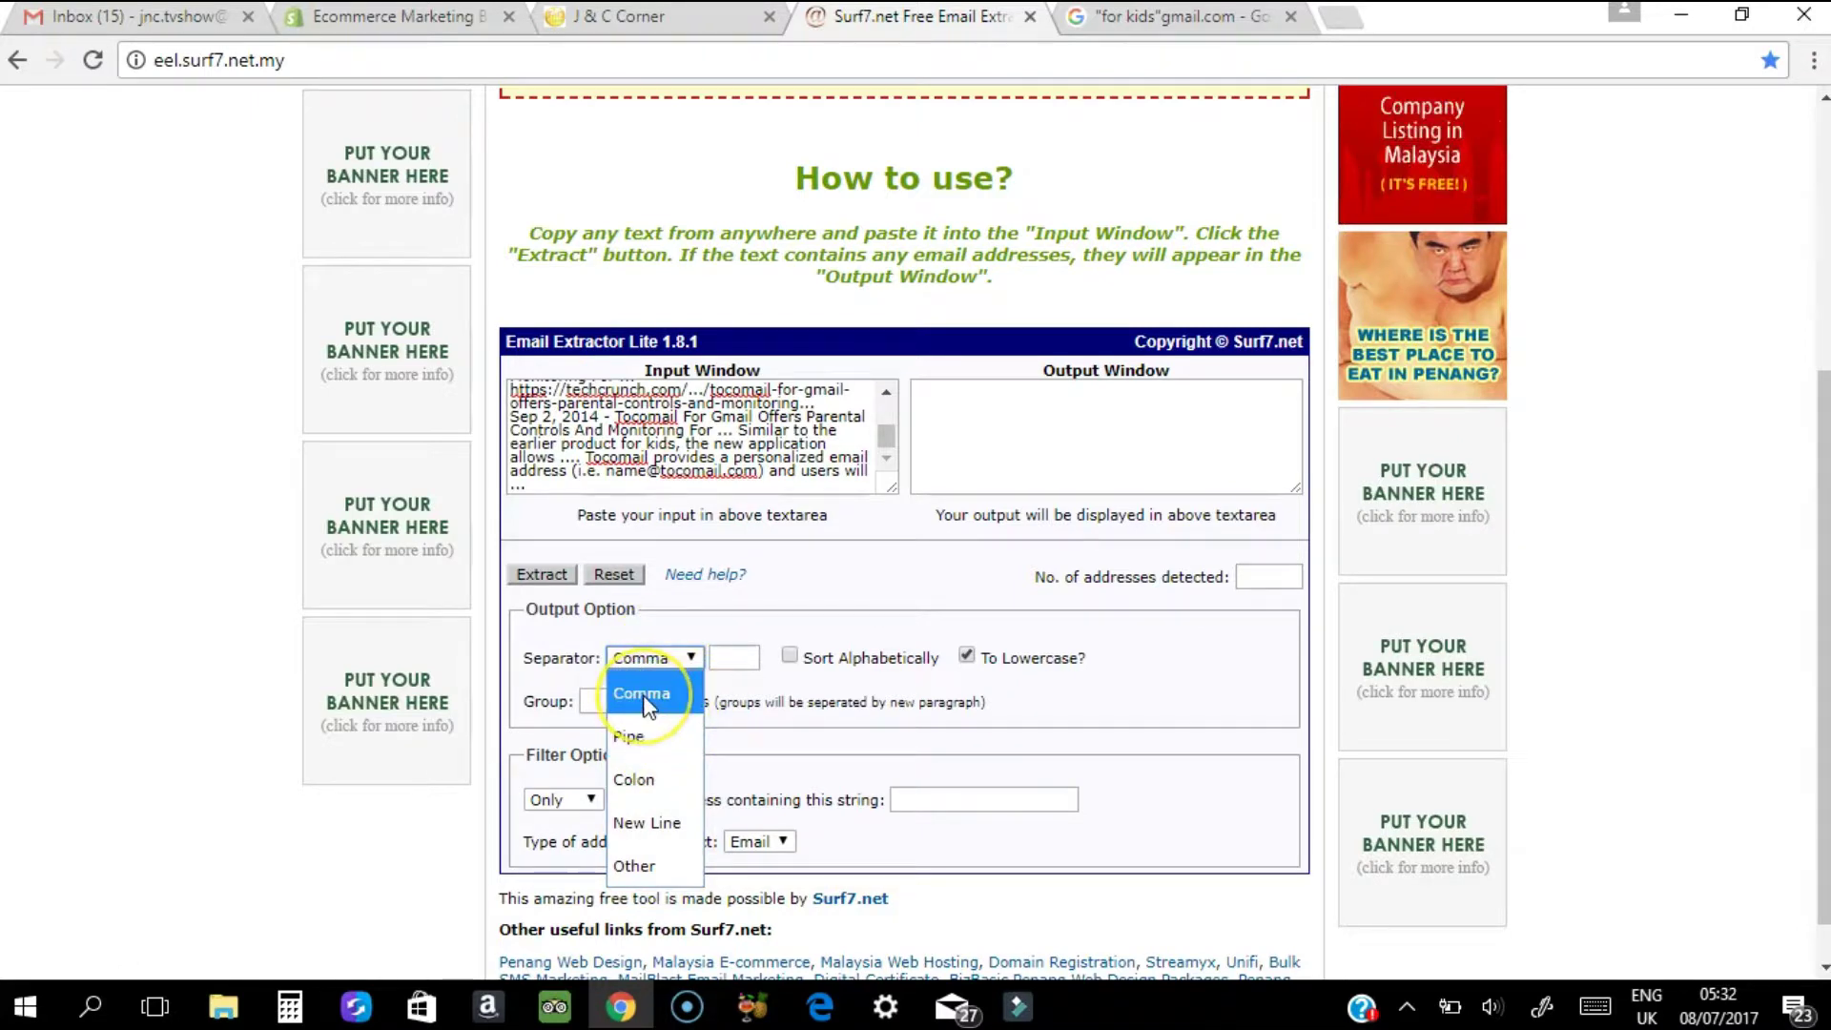
{"action": "left_click", "coordinate": [657, 759]}
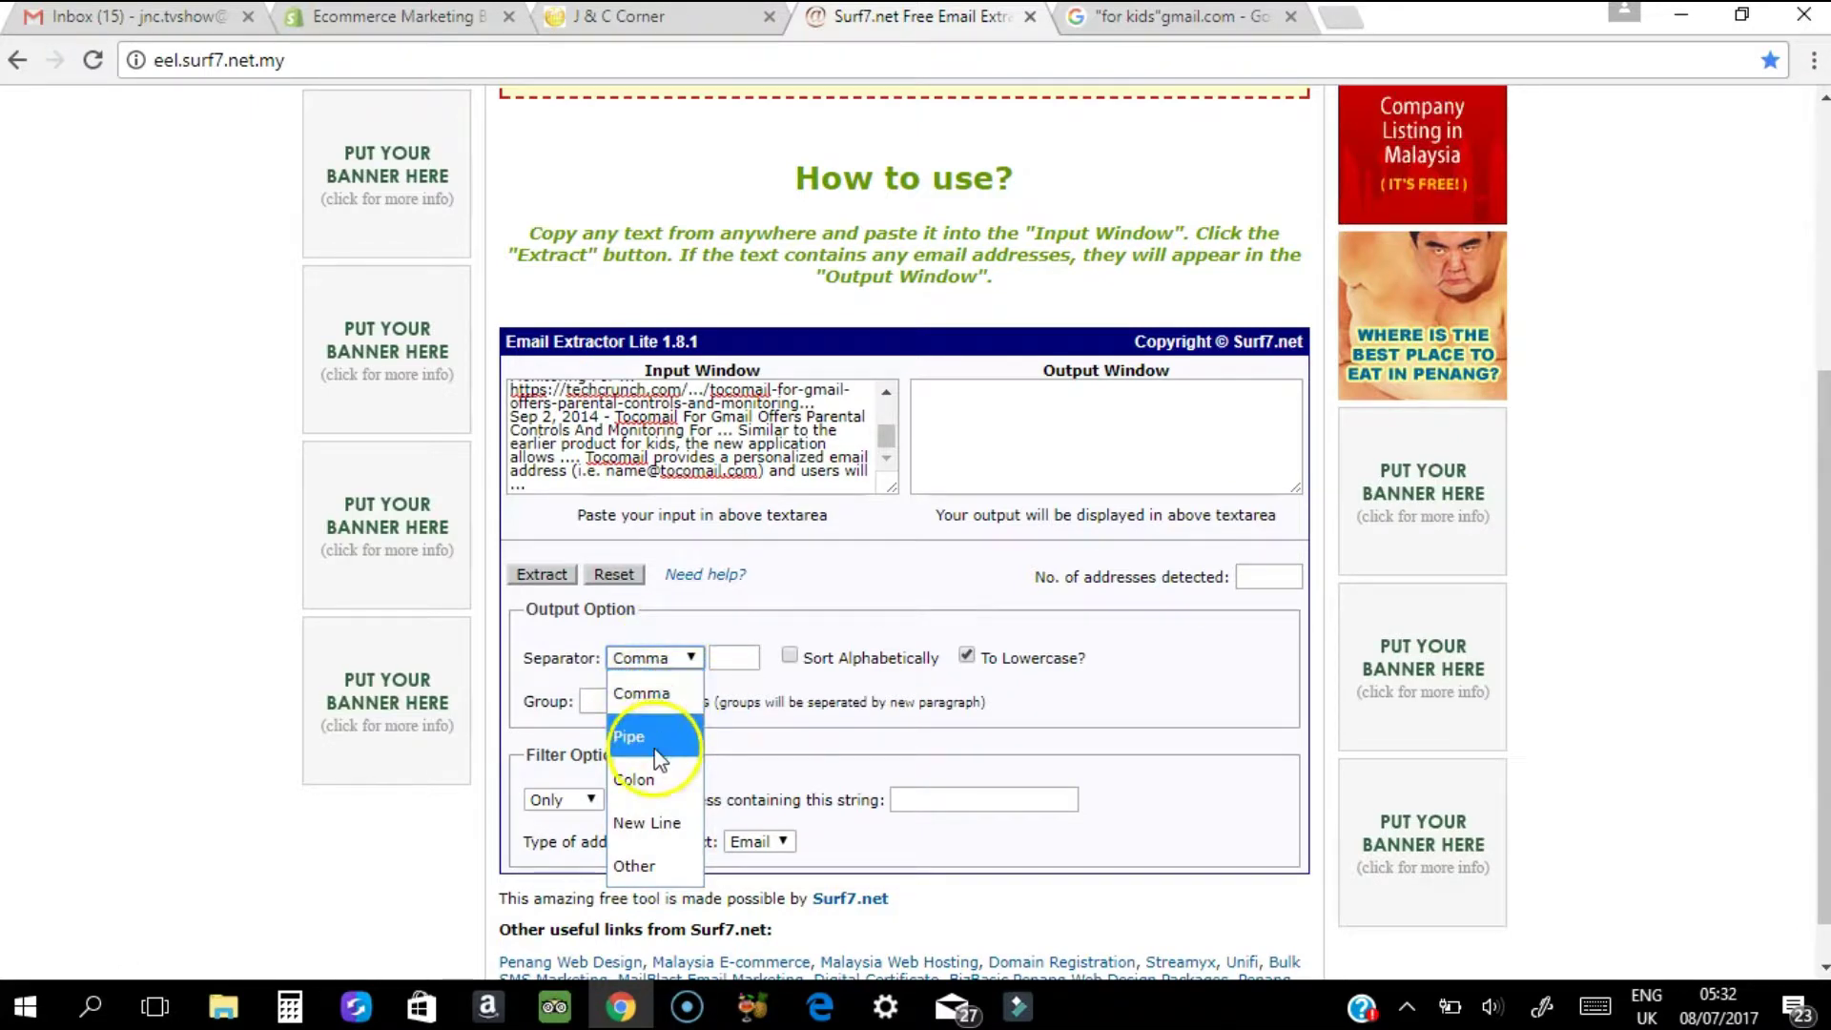
{"action": "left_click", "coordinate": [670, 826]}
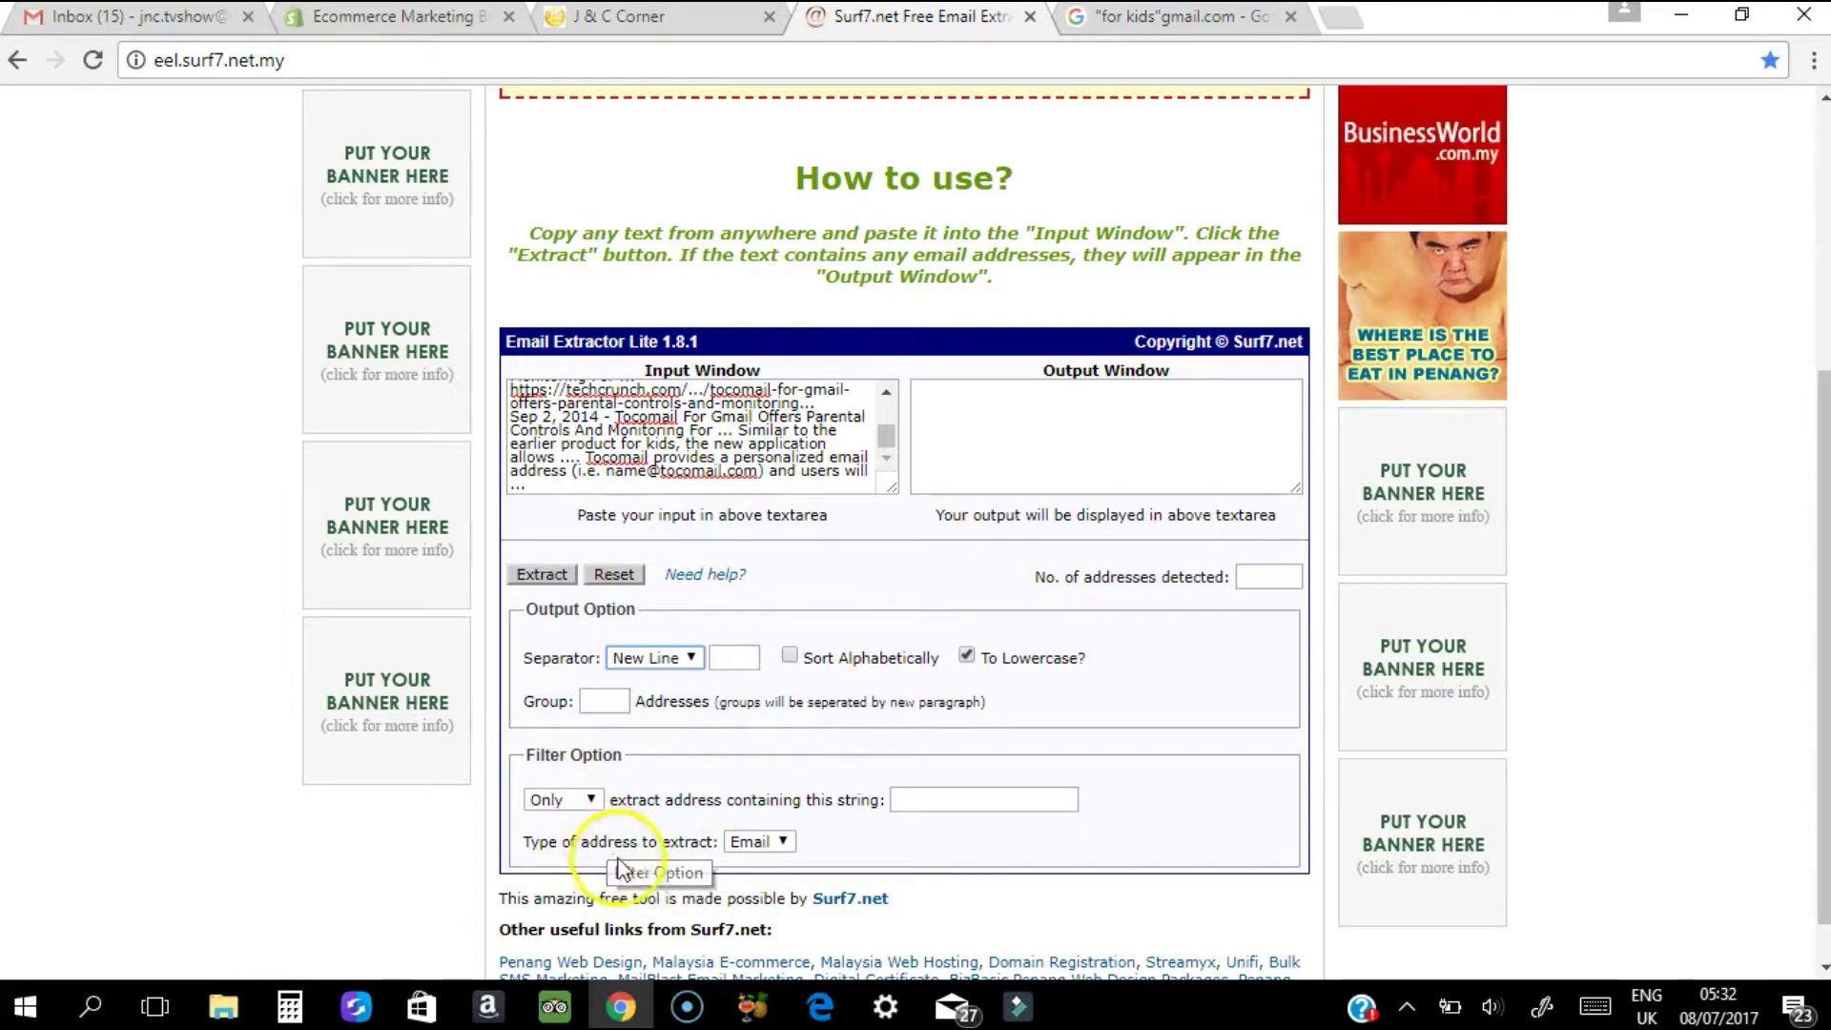
Keep Type of address as Email and the filter set to Only.
{"action": "left_click", "coordinate": [783, 843]}
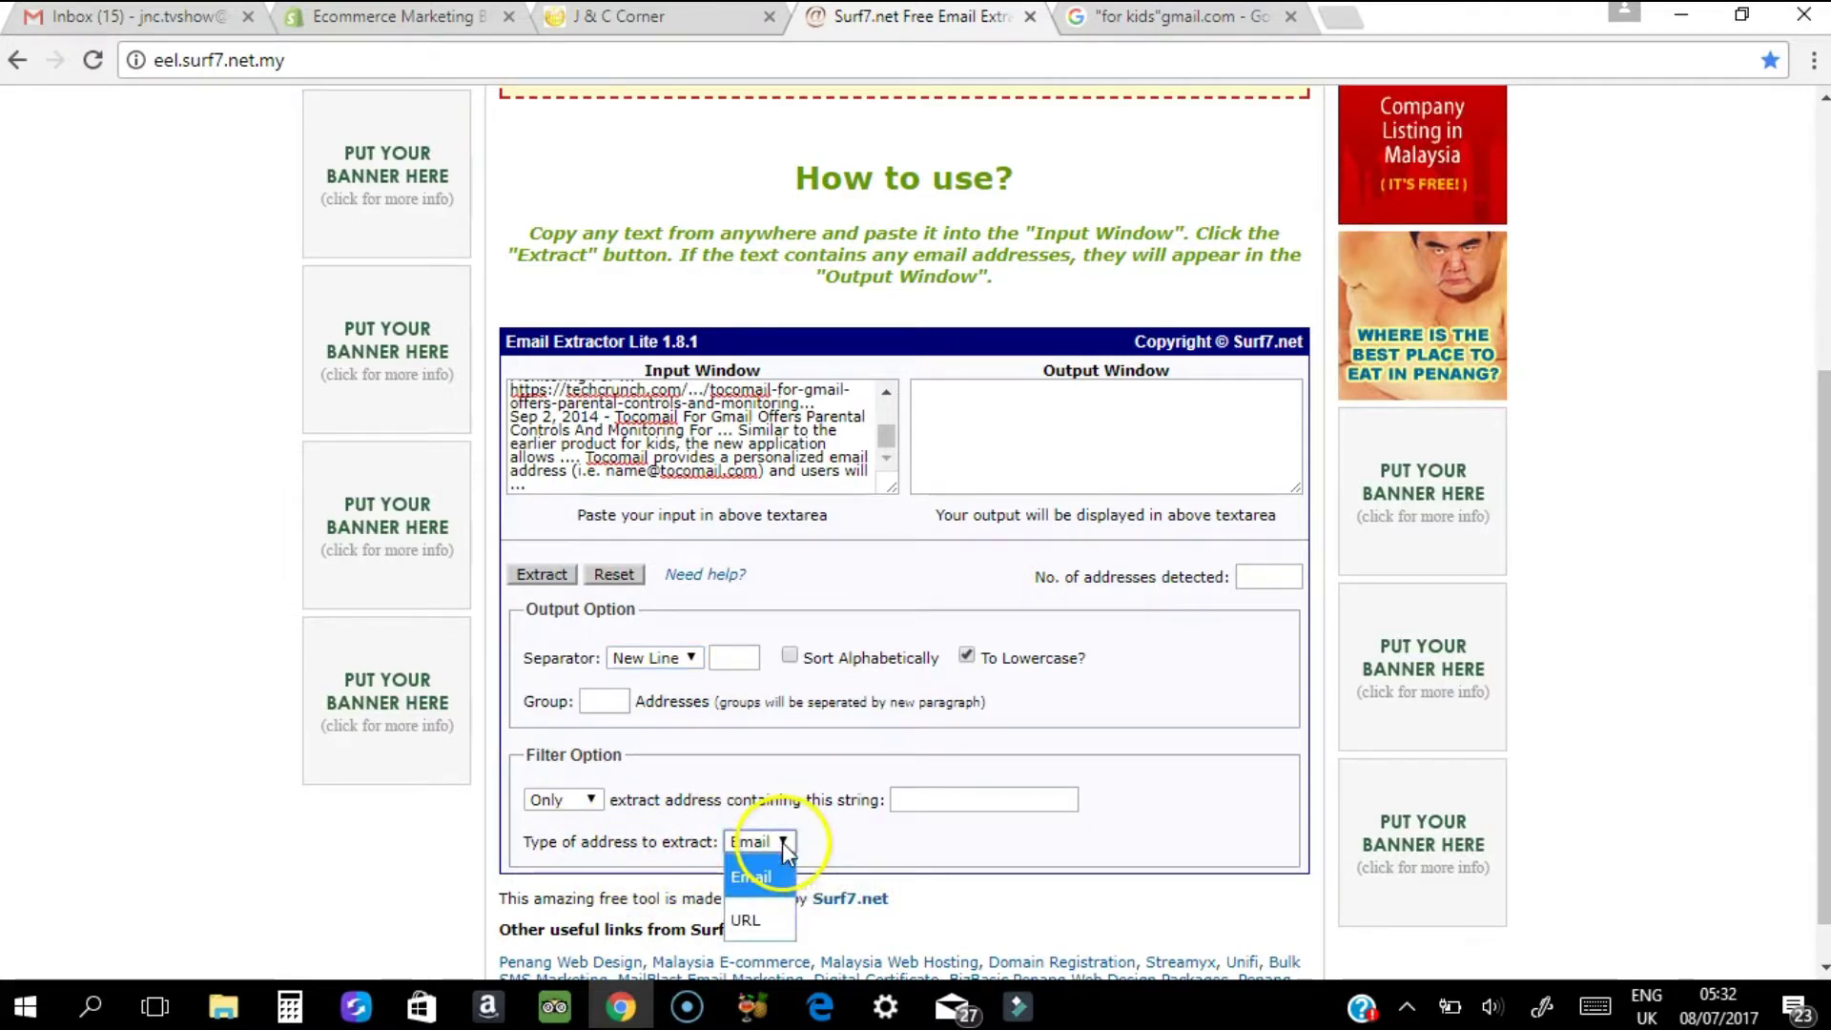
{"action": "left_click", "coordinate": [767, 889]}
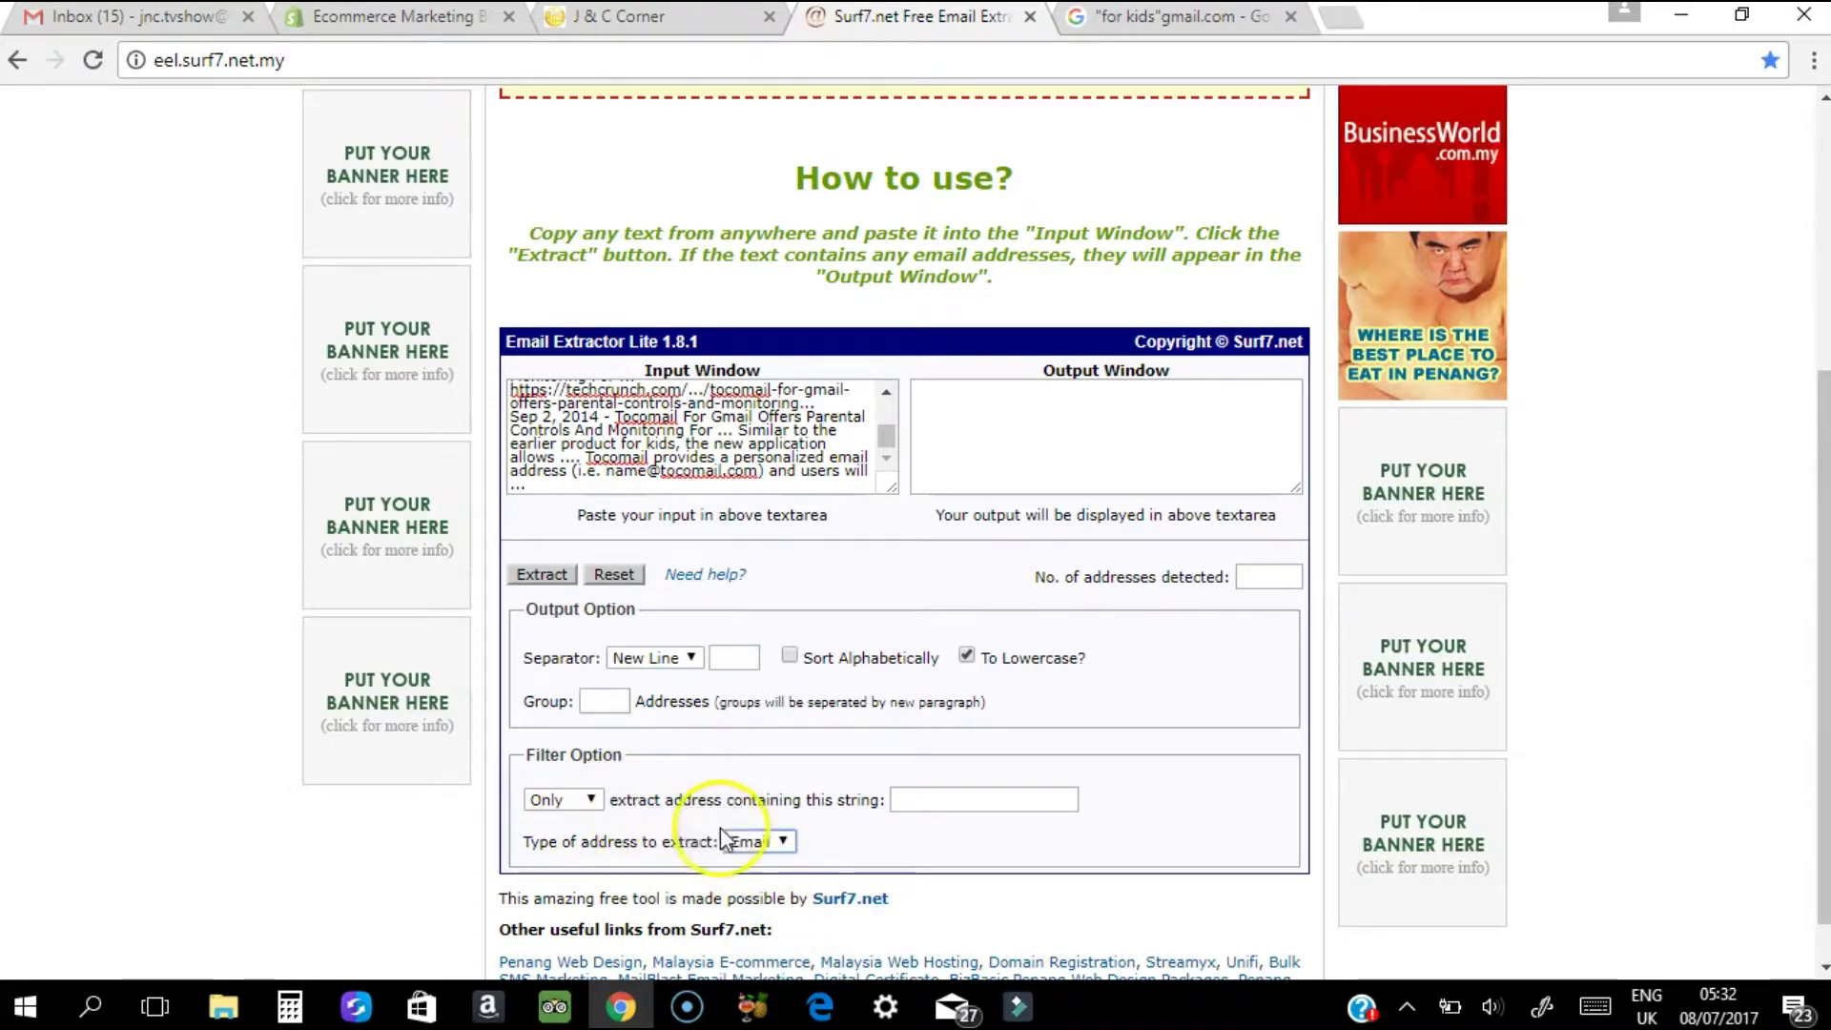
{"action": "left_click", "coordinate": [597, 803]}
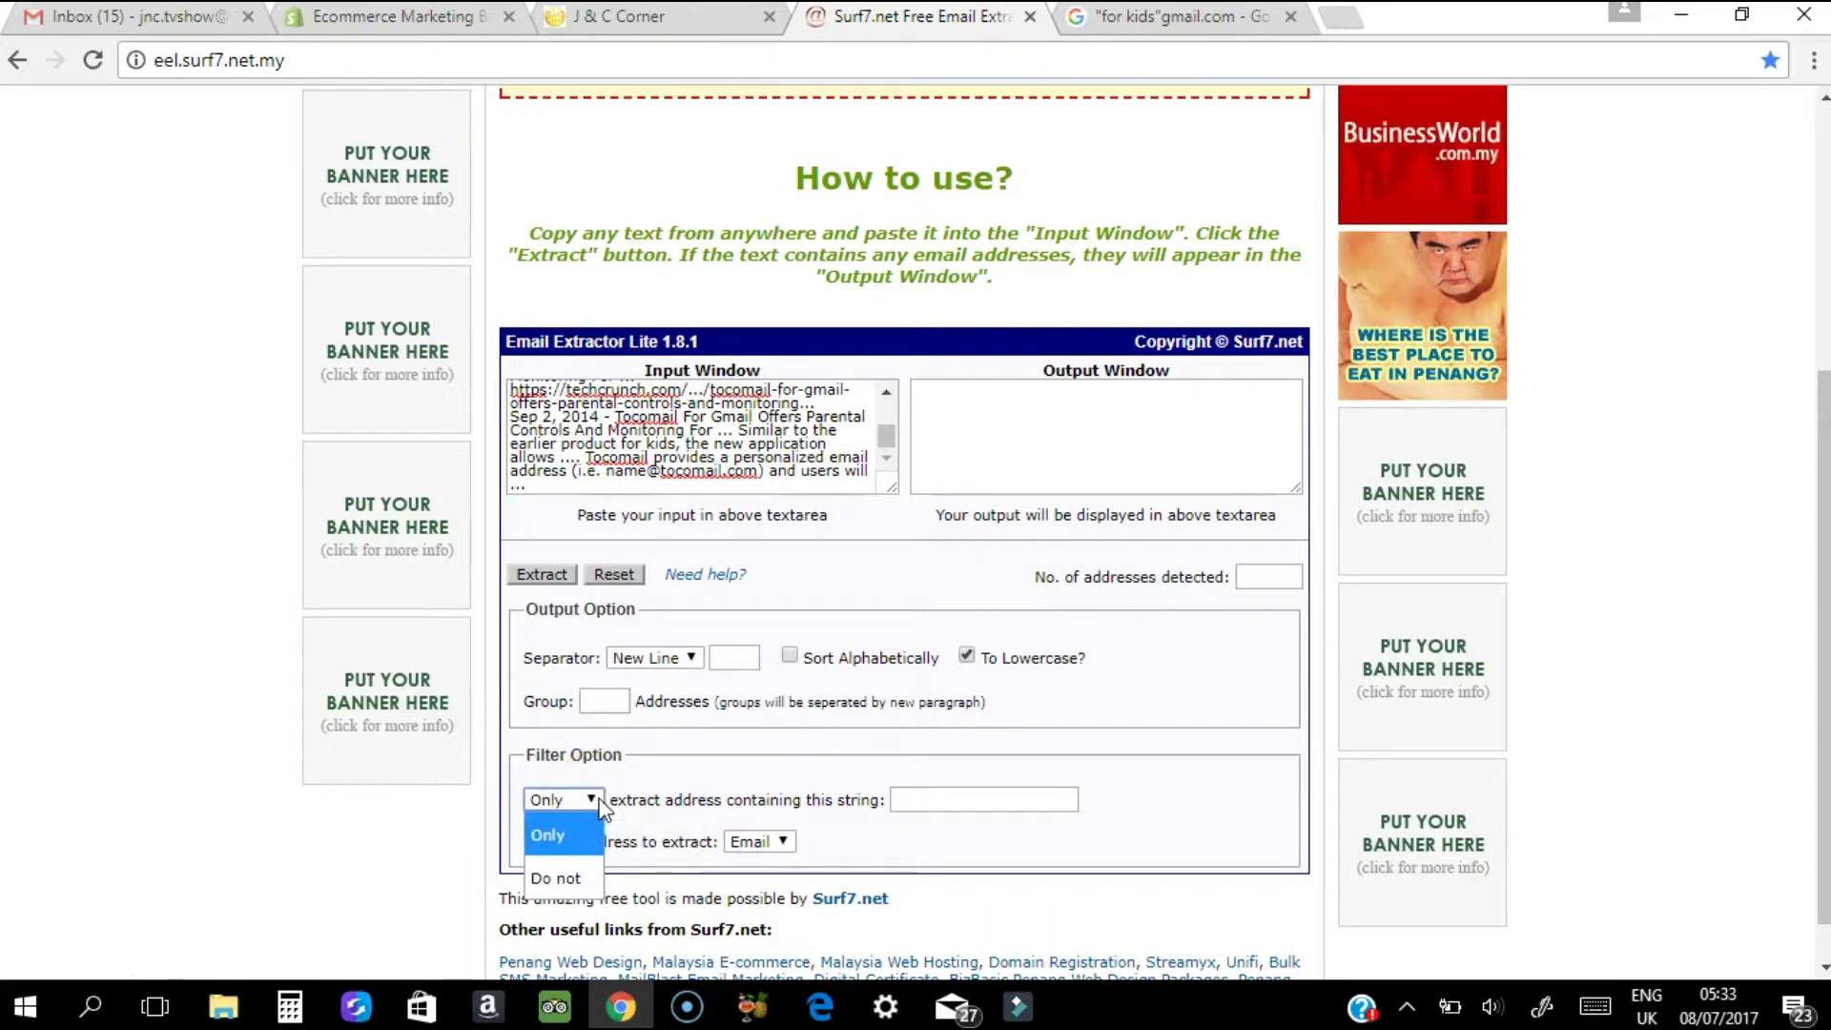
{"action": "left_click", "coordinate": [599, 803]}
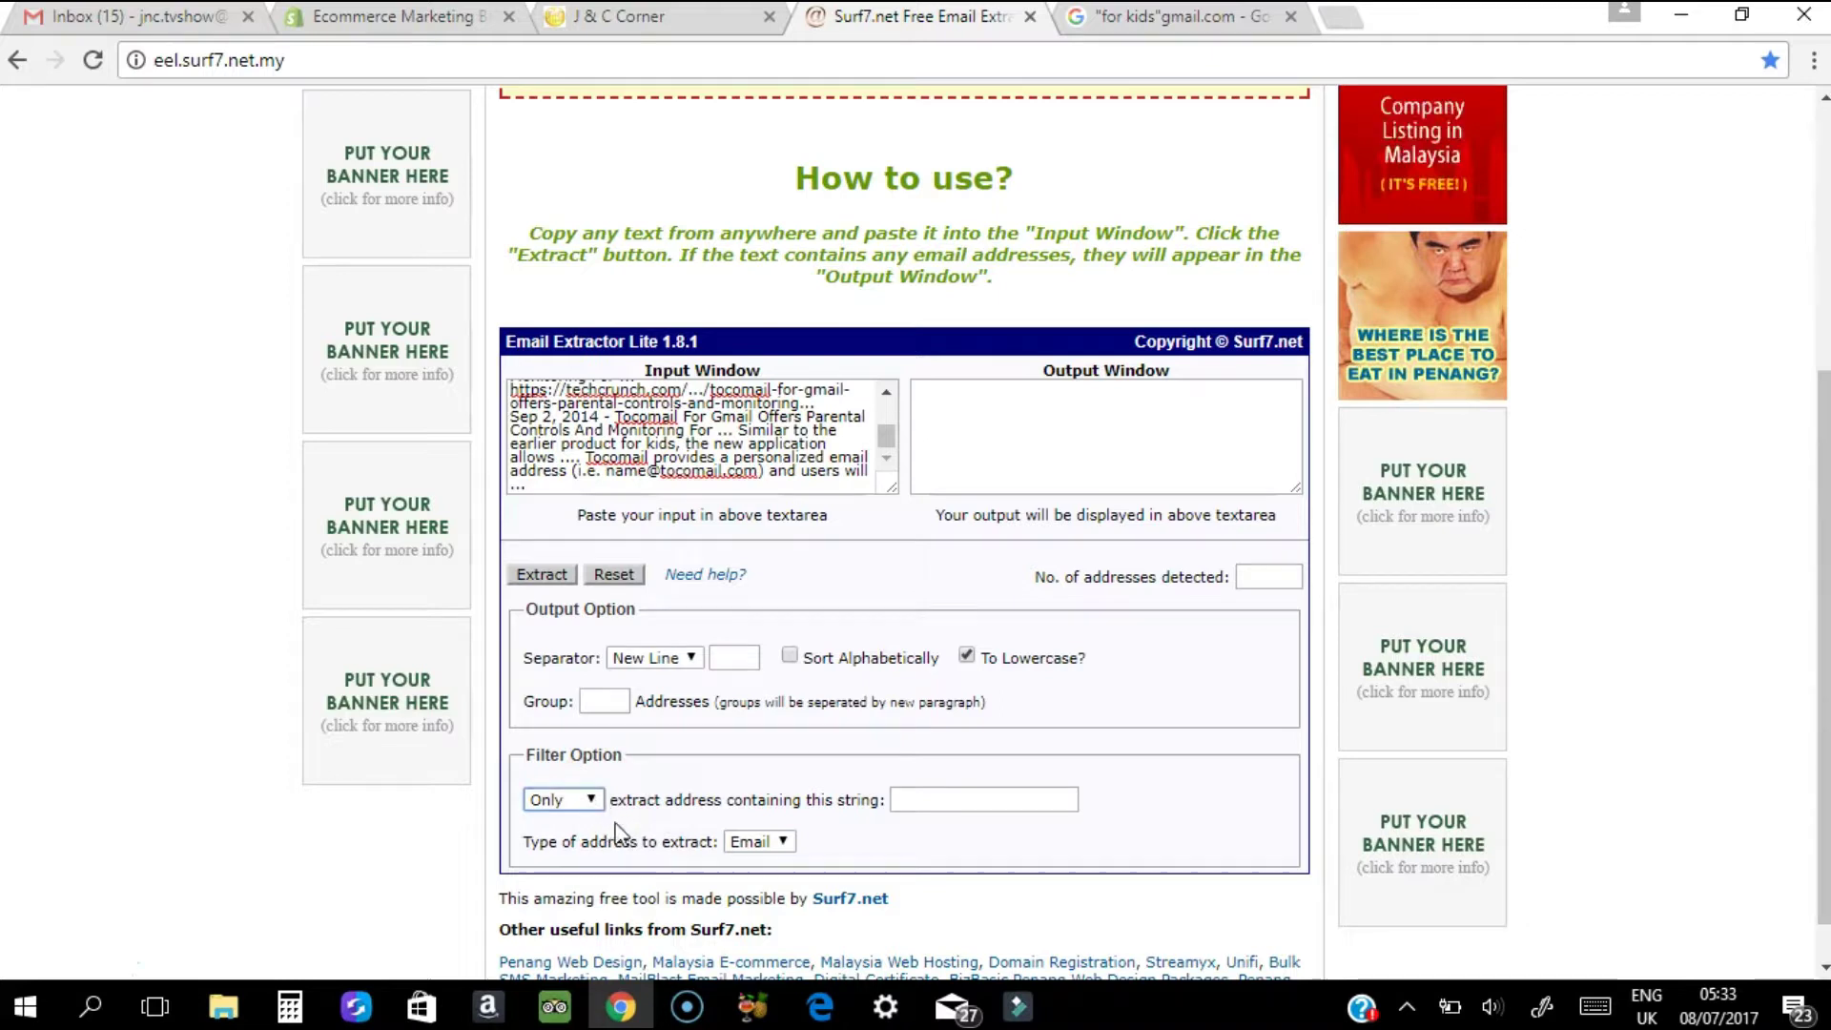
Run Extract on the pasted text, producing four addresses in the Output Window.
{"action": "left_click", "coordinate": [829, 839]}
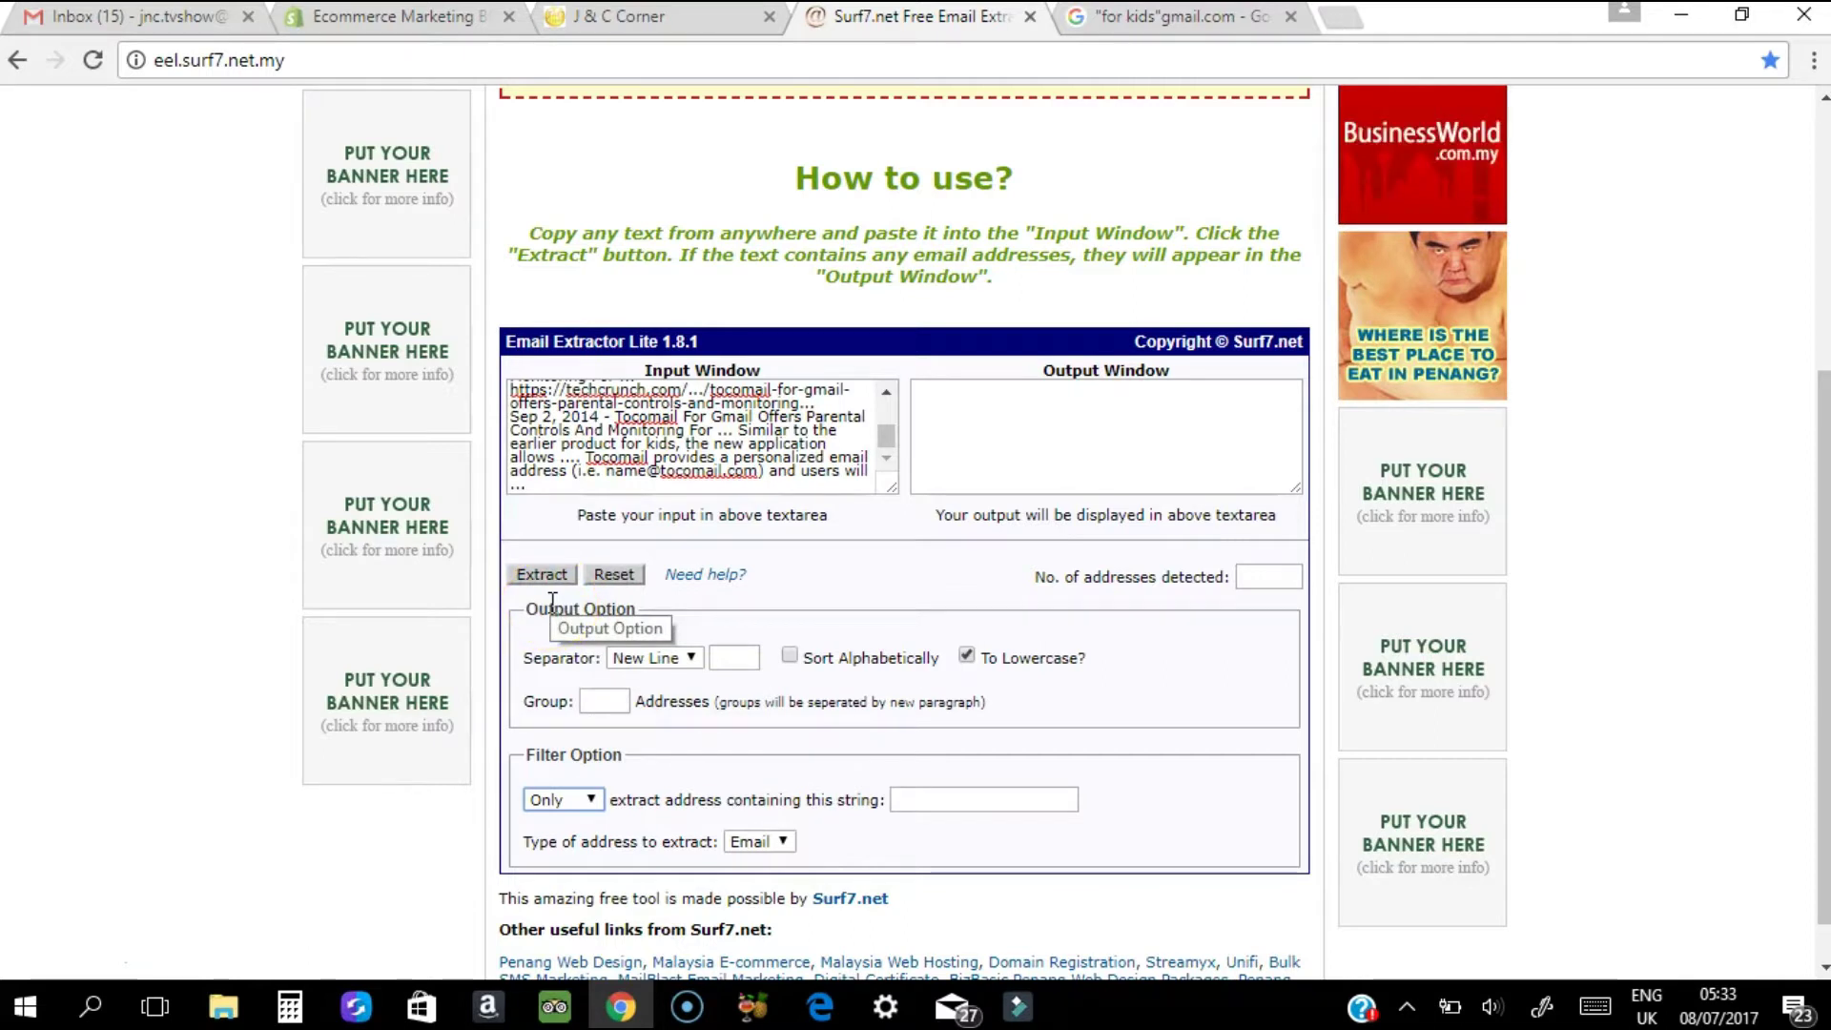
{"action": "left_click", "coordinate": [542, 575]}
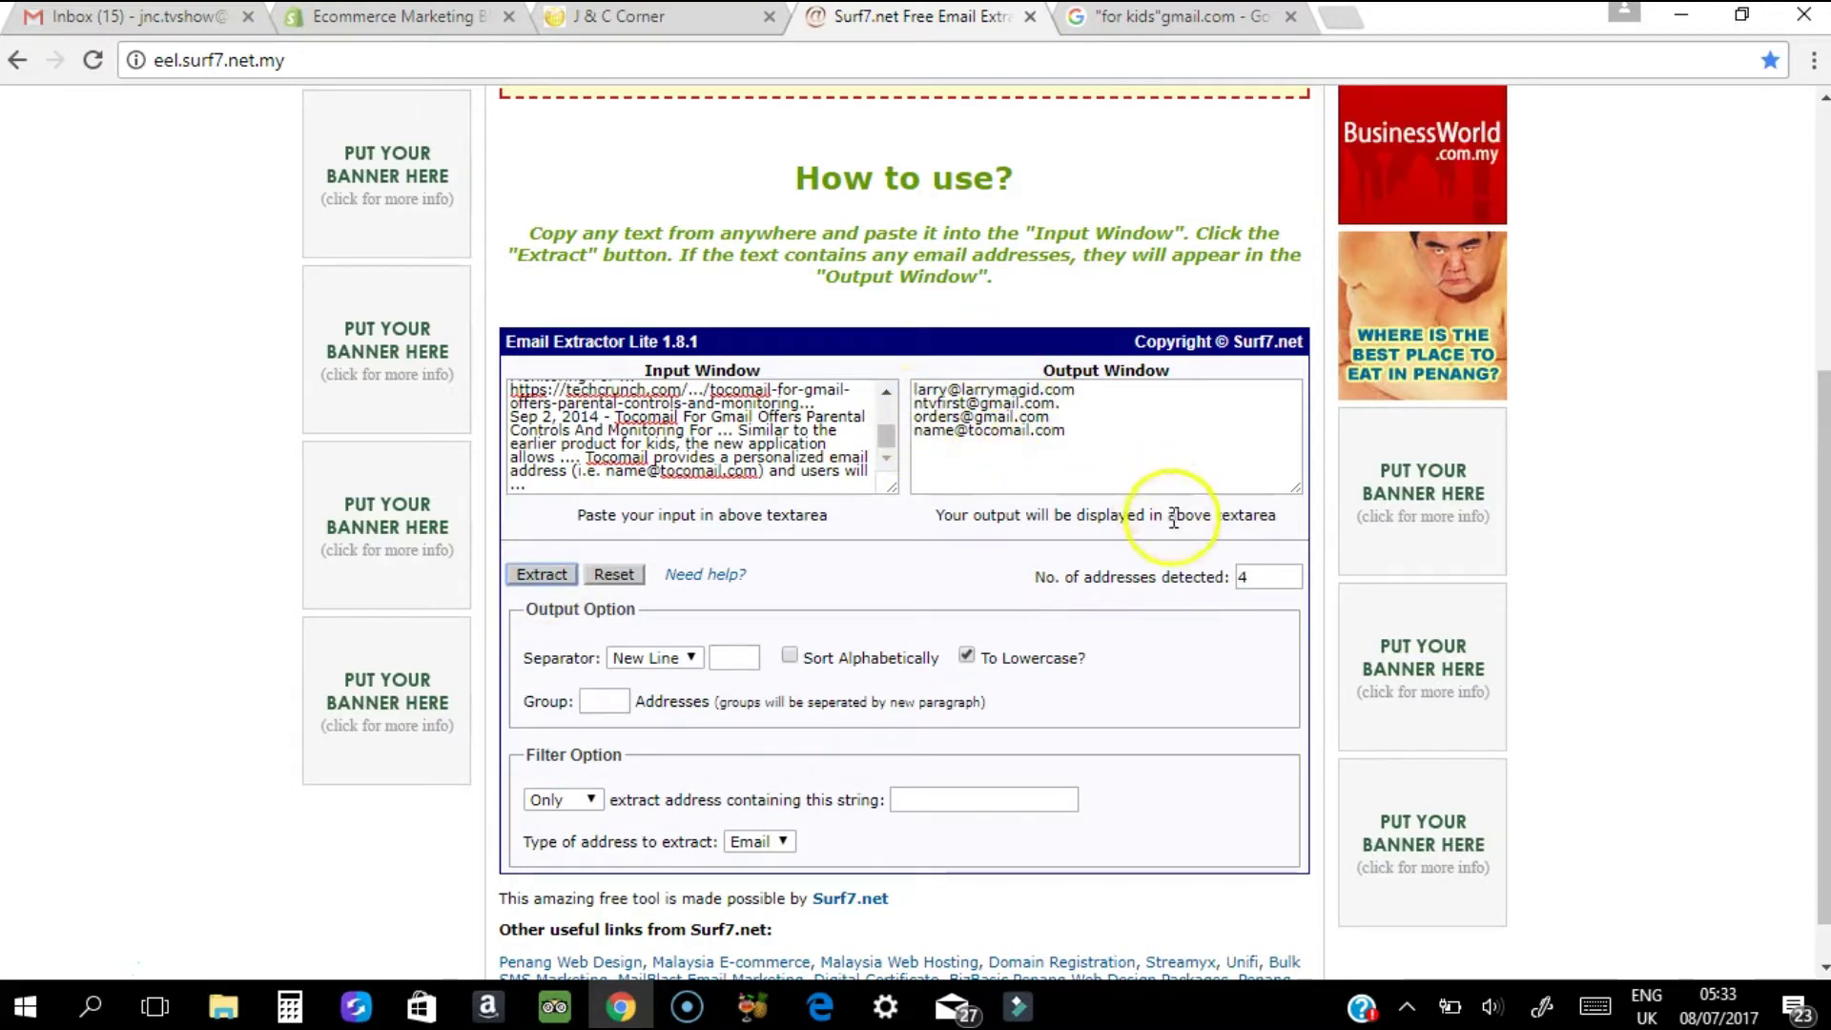
{"action": "left_click", "coordinate": [1079, 451]}
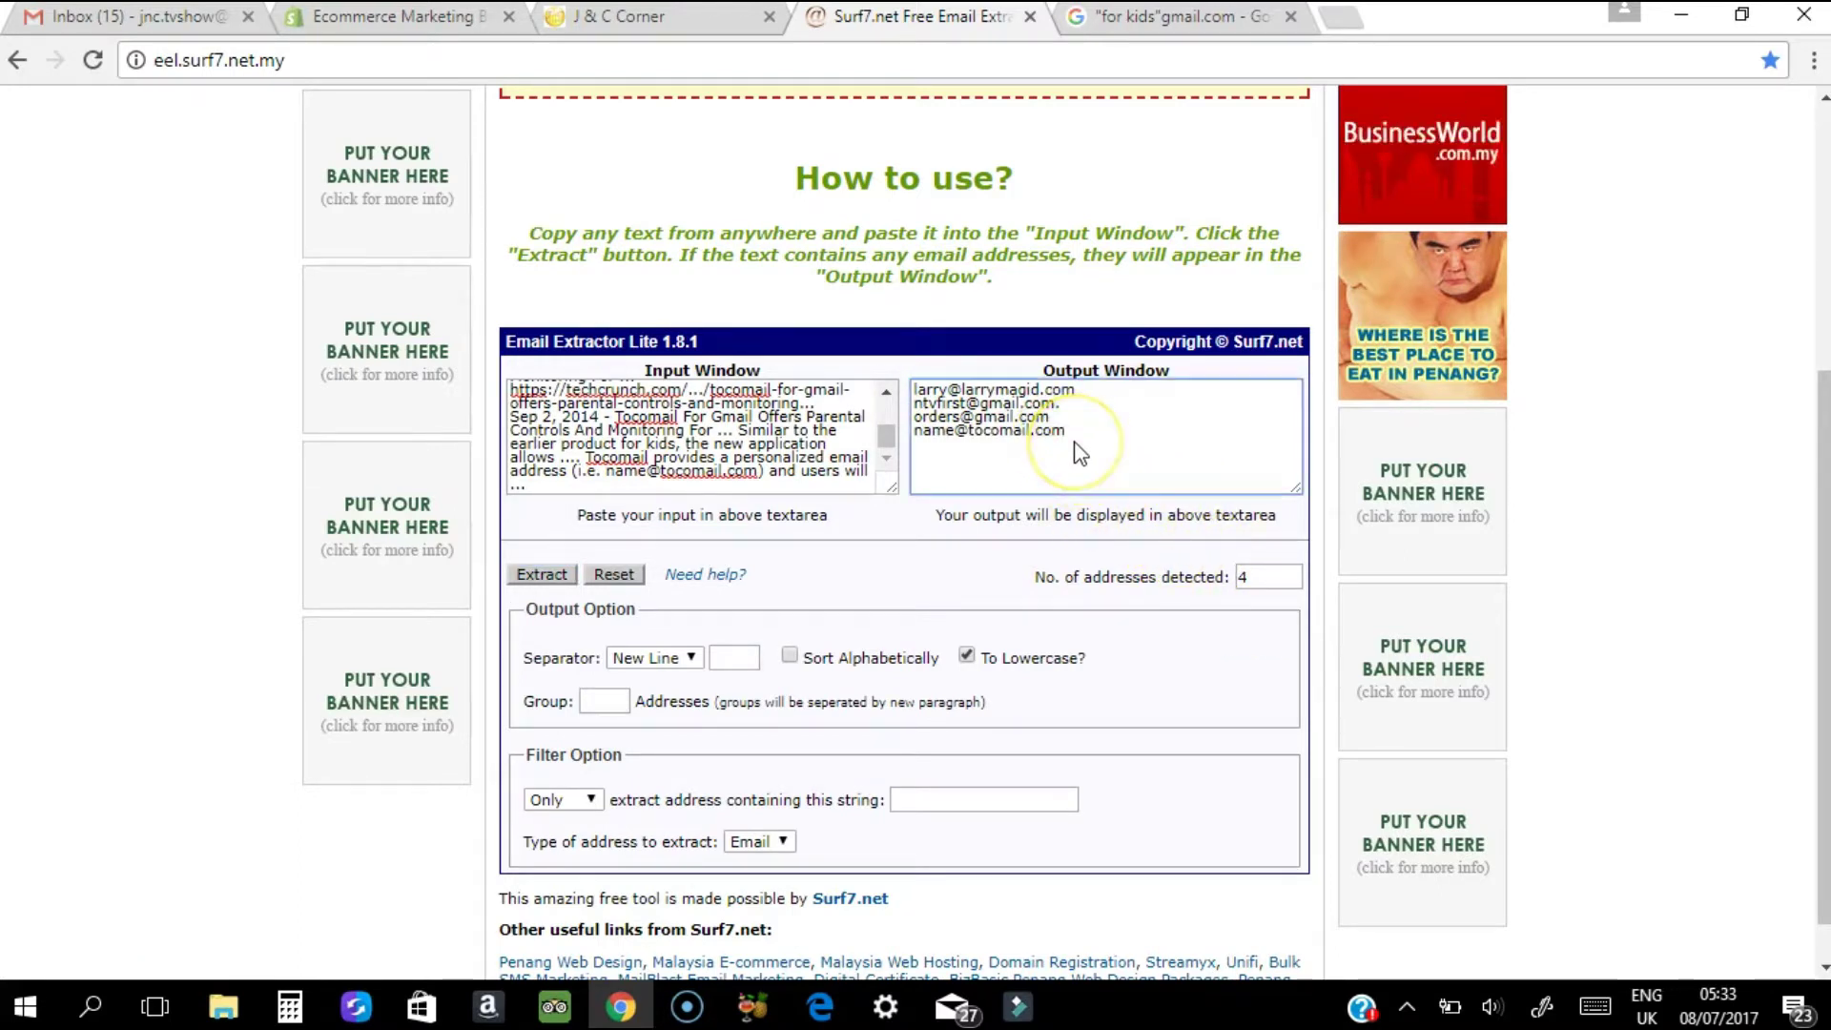
Select the four extracted addresses in the Output Window and copy them.
{"action": "left_click_drag", "start_coordinate": [1097, 474], "coordinate": [911, 391]}
{"action": "left_click", "coordinate": [911, 396]}
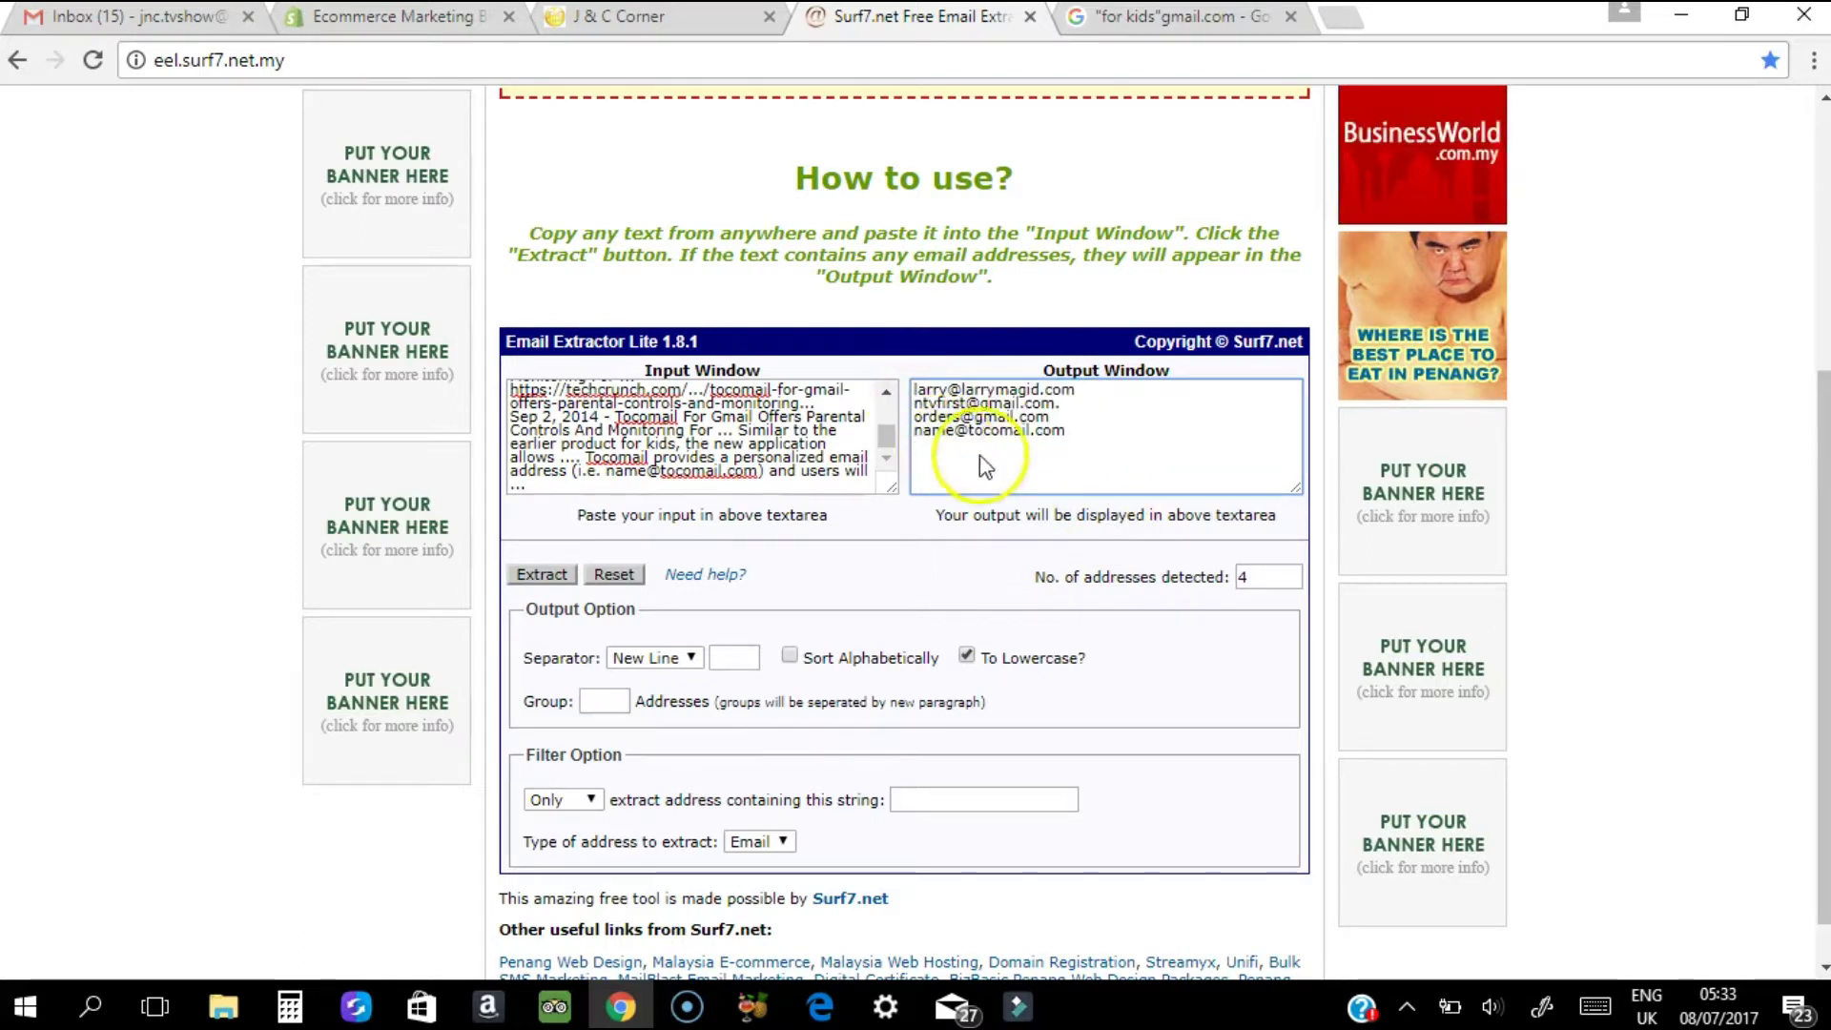
{"action": "left_click_drag", "start_coordinate": [1011, 477], "coordinate": [911, 384]}
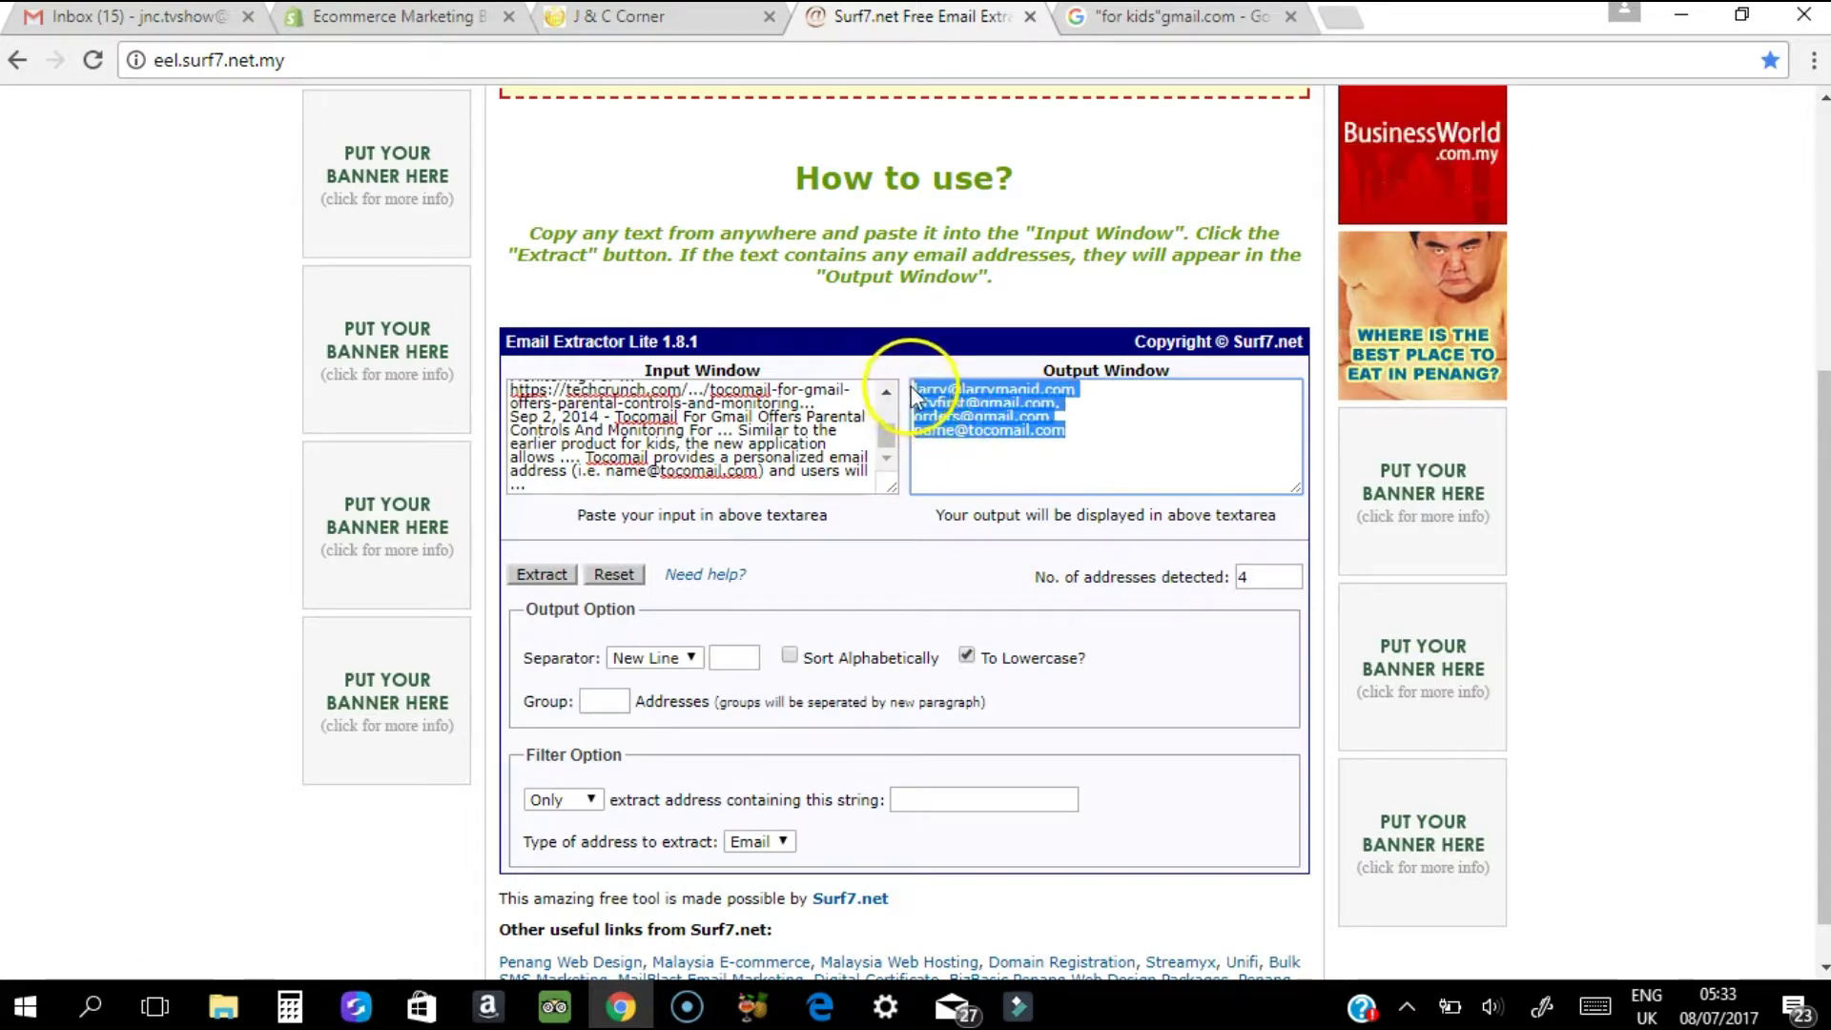
{"action": "right_click", "coordinate": [978, 395]}
{"action": "left_click", "coordinate": [1033, 416]}
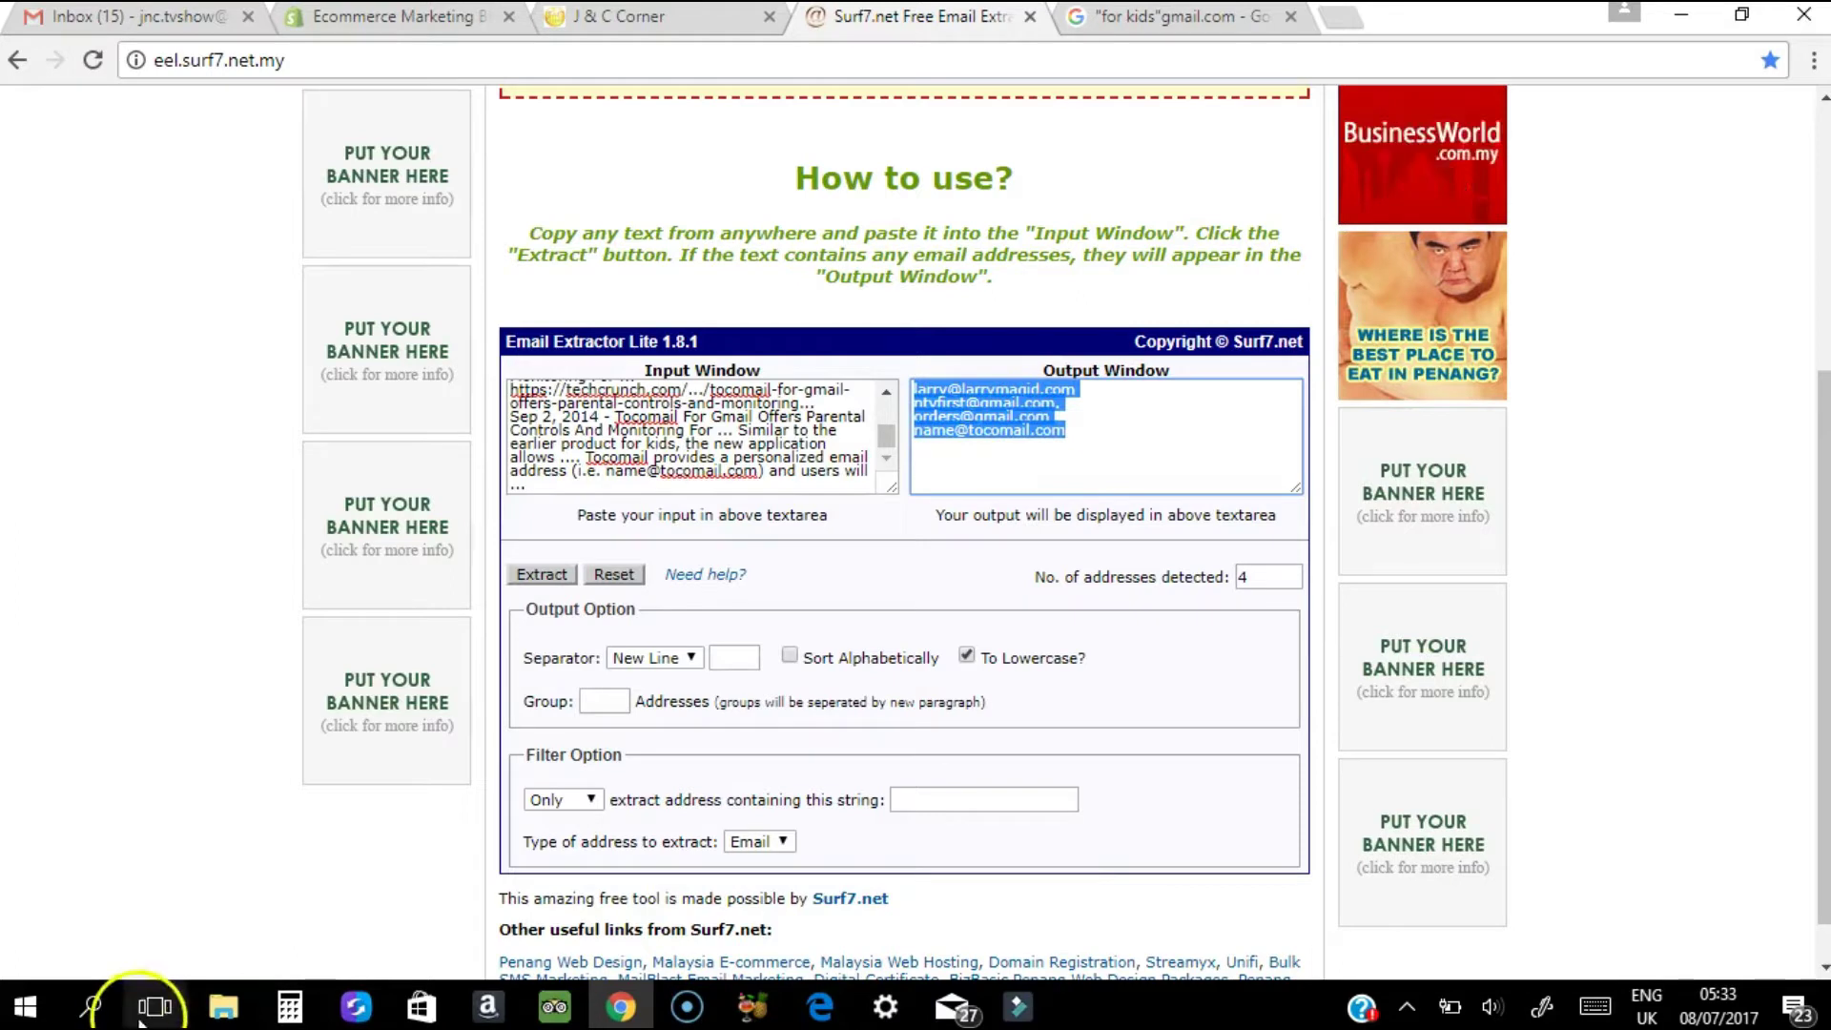
Search Windows for 'note' and launch the Notepad best match.
{"action": "left_click", "coordinate": [95, 1013]}
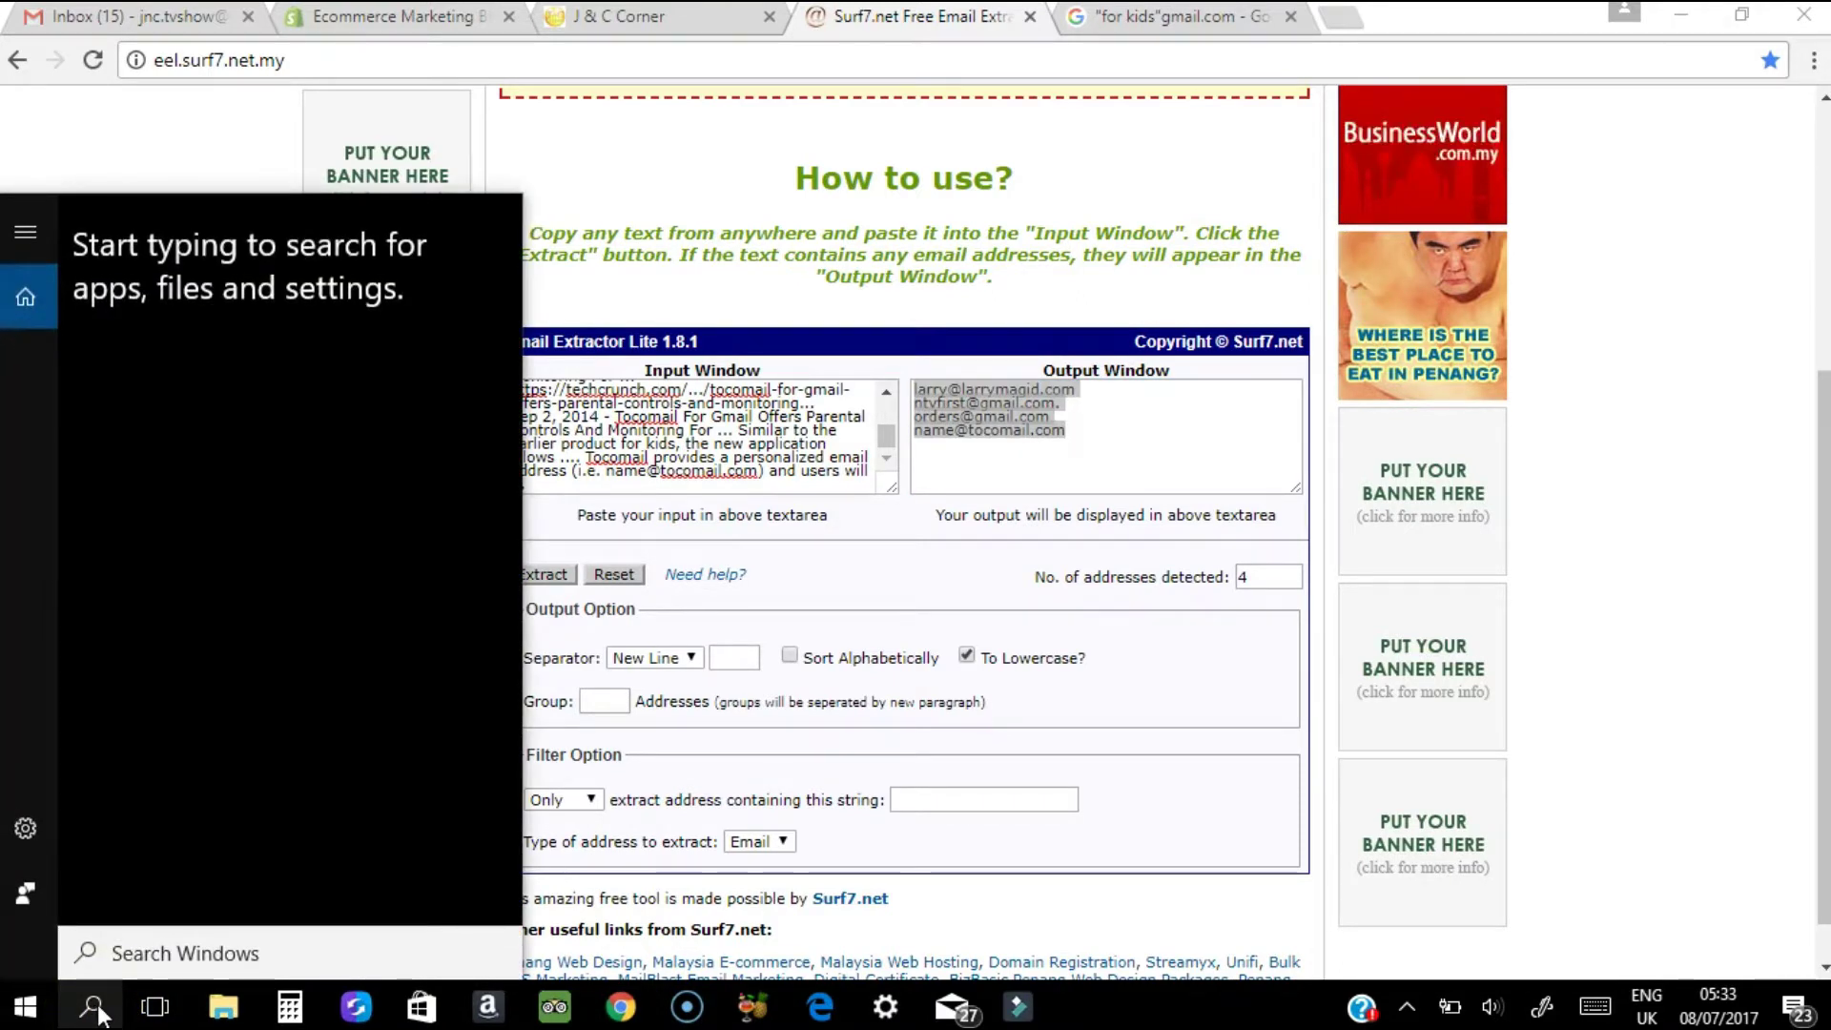
{"action": "left_click", "coordinate": [213, 946]}
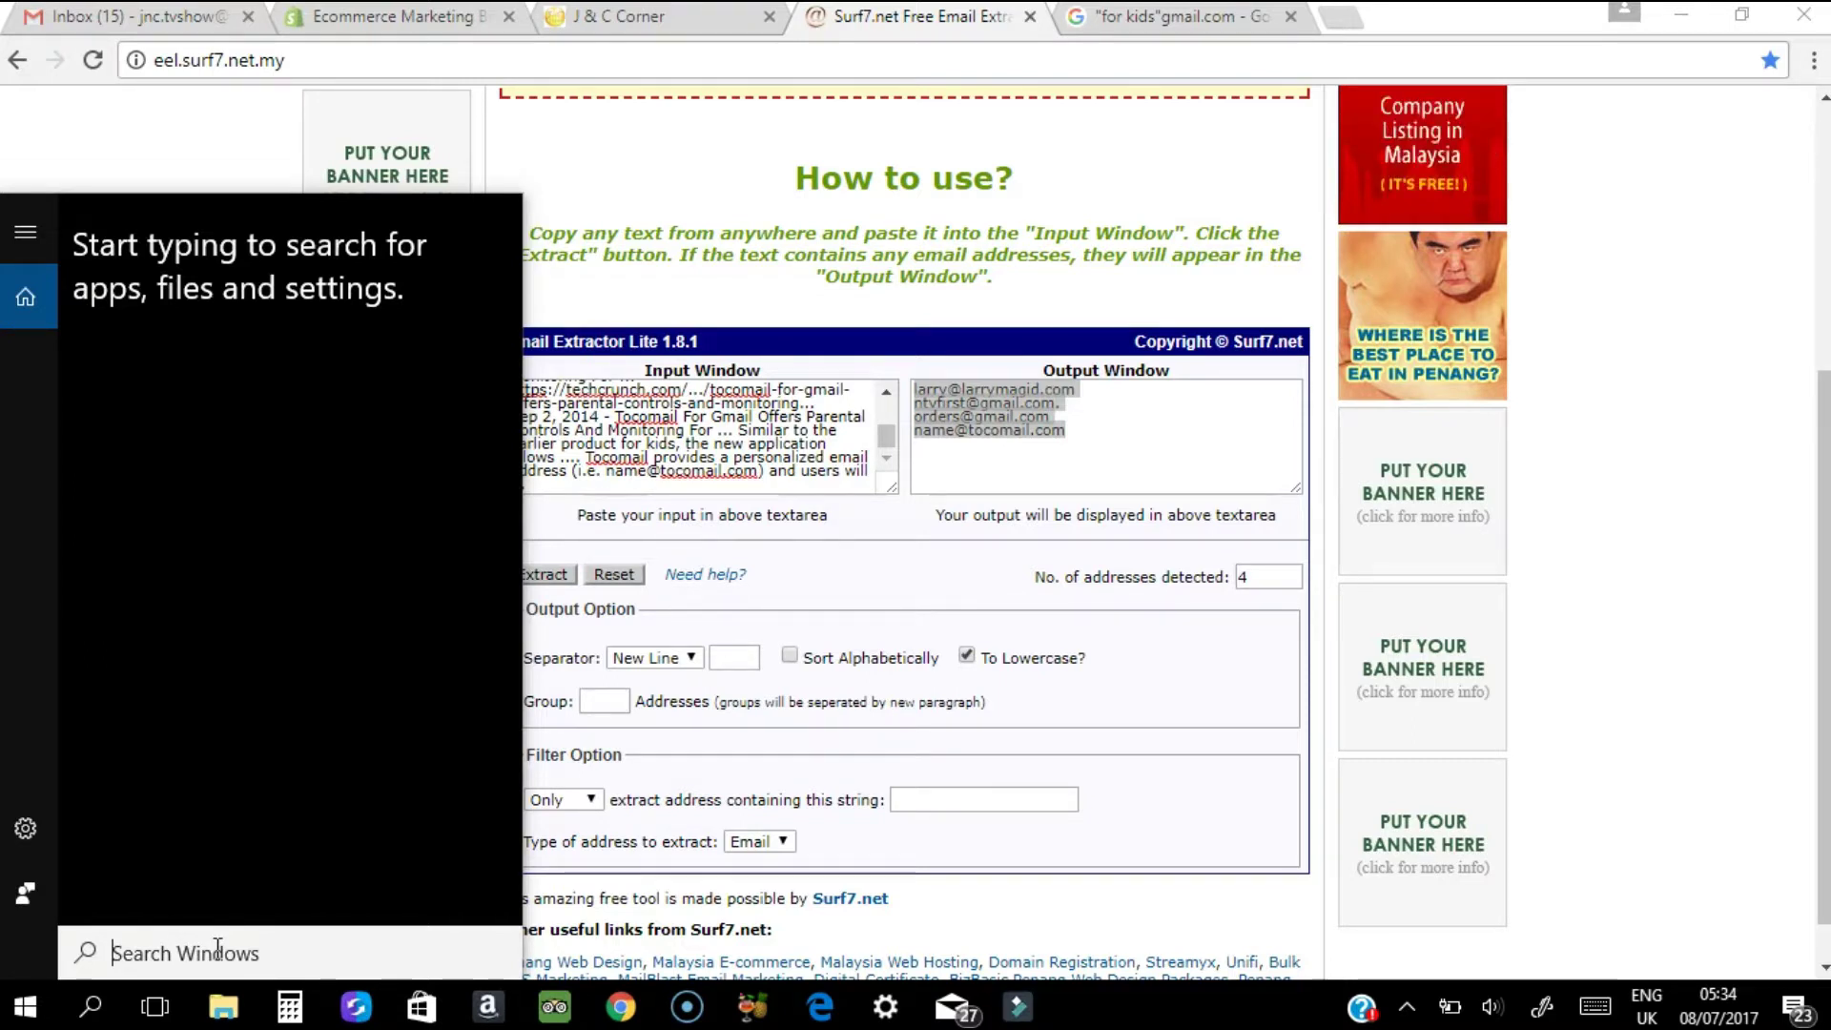
{"action": "type", "text": "no"}
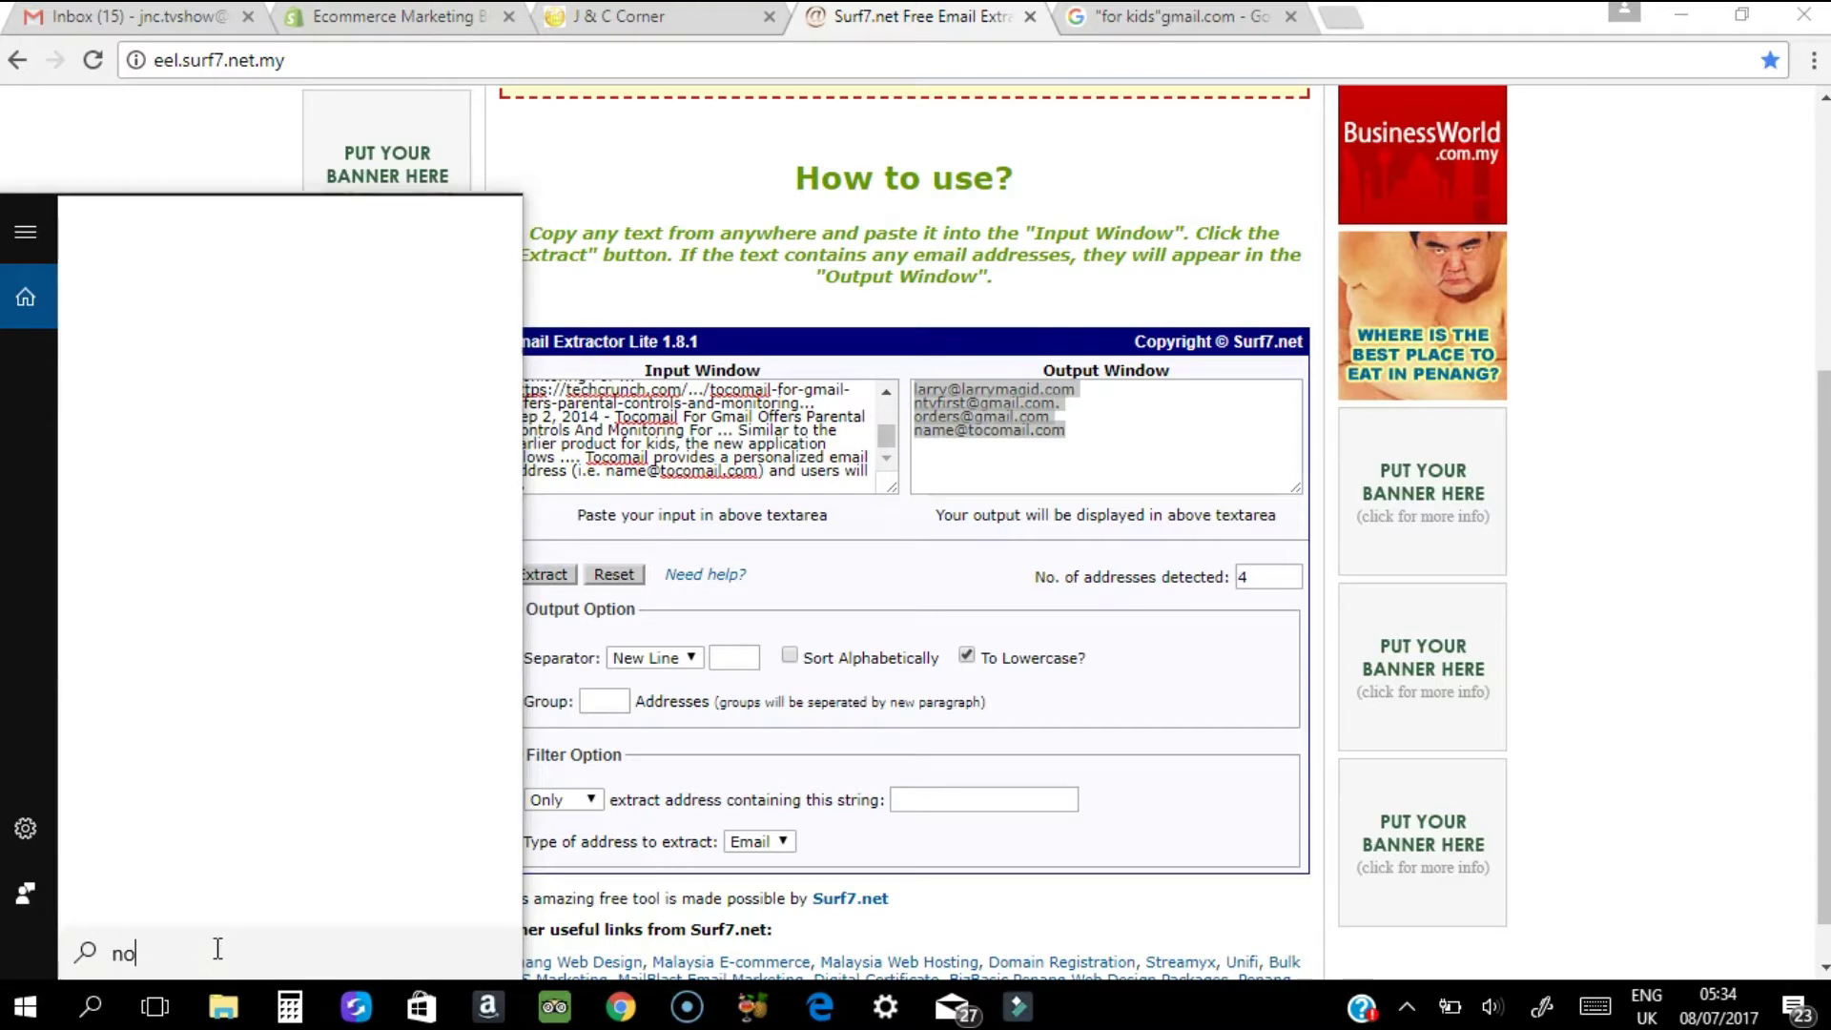
{"action": "type", "text": "te"}
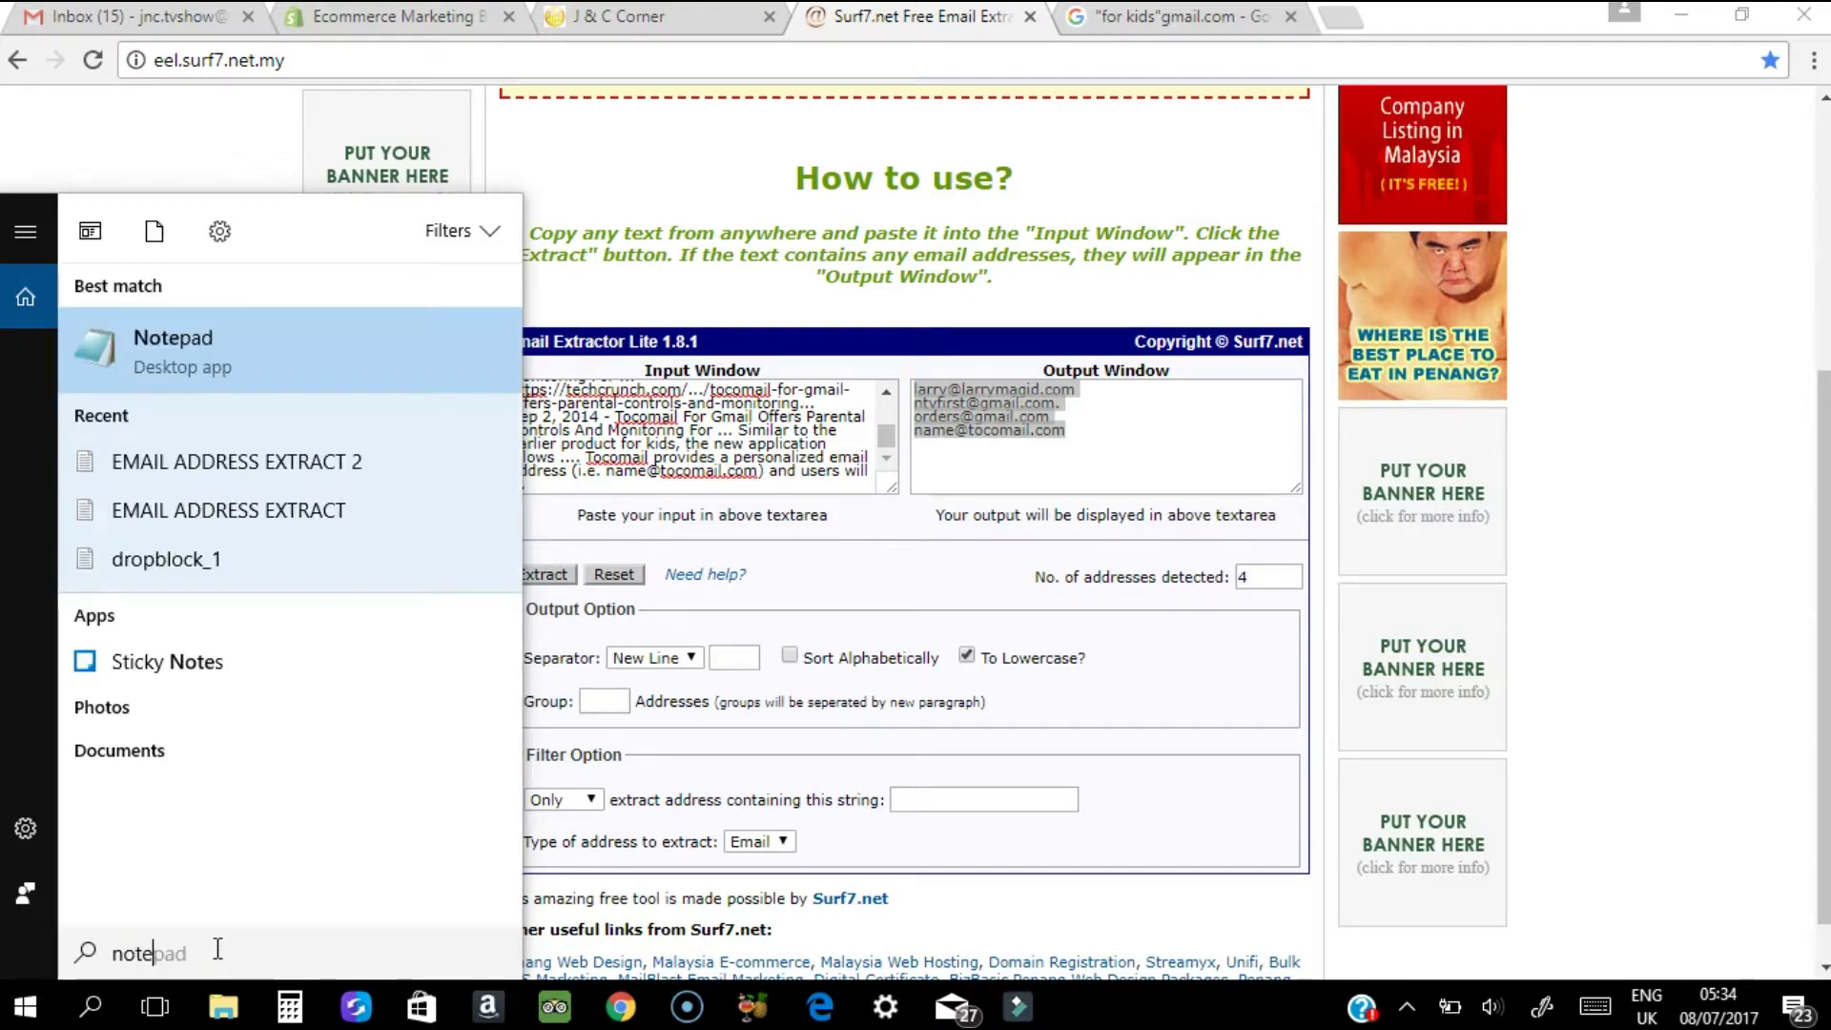
{"action": "left_click", "coordinate": [330, 315]}
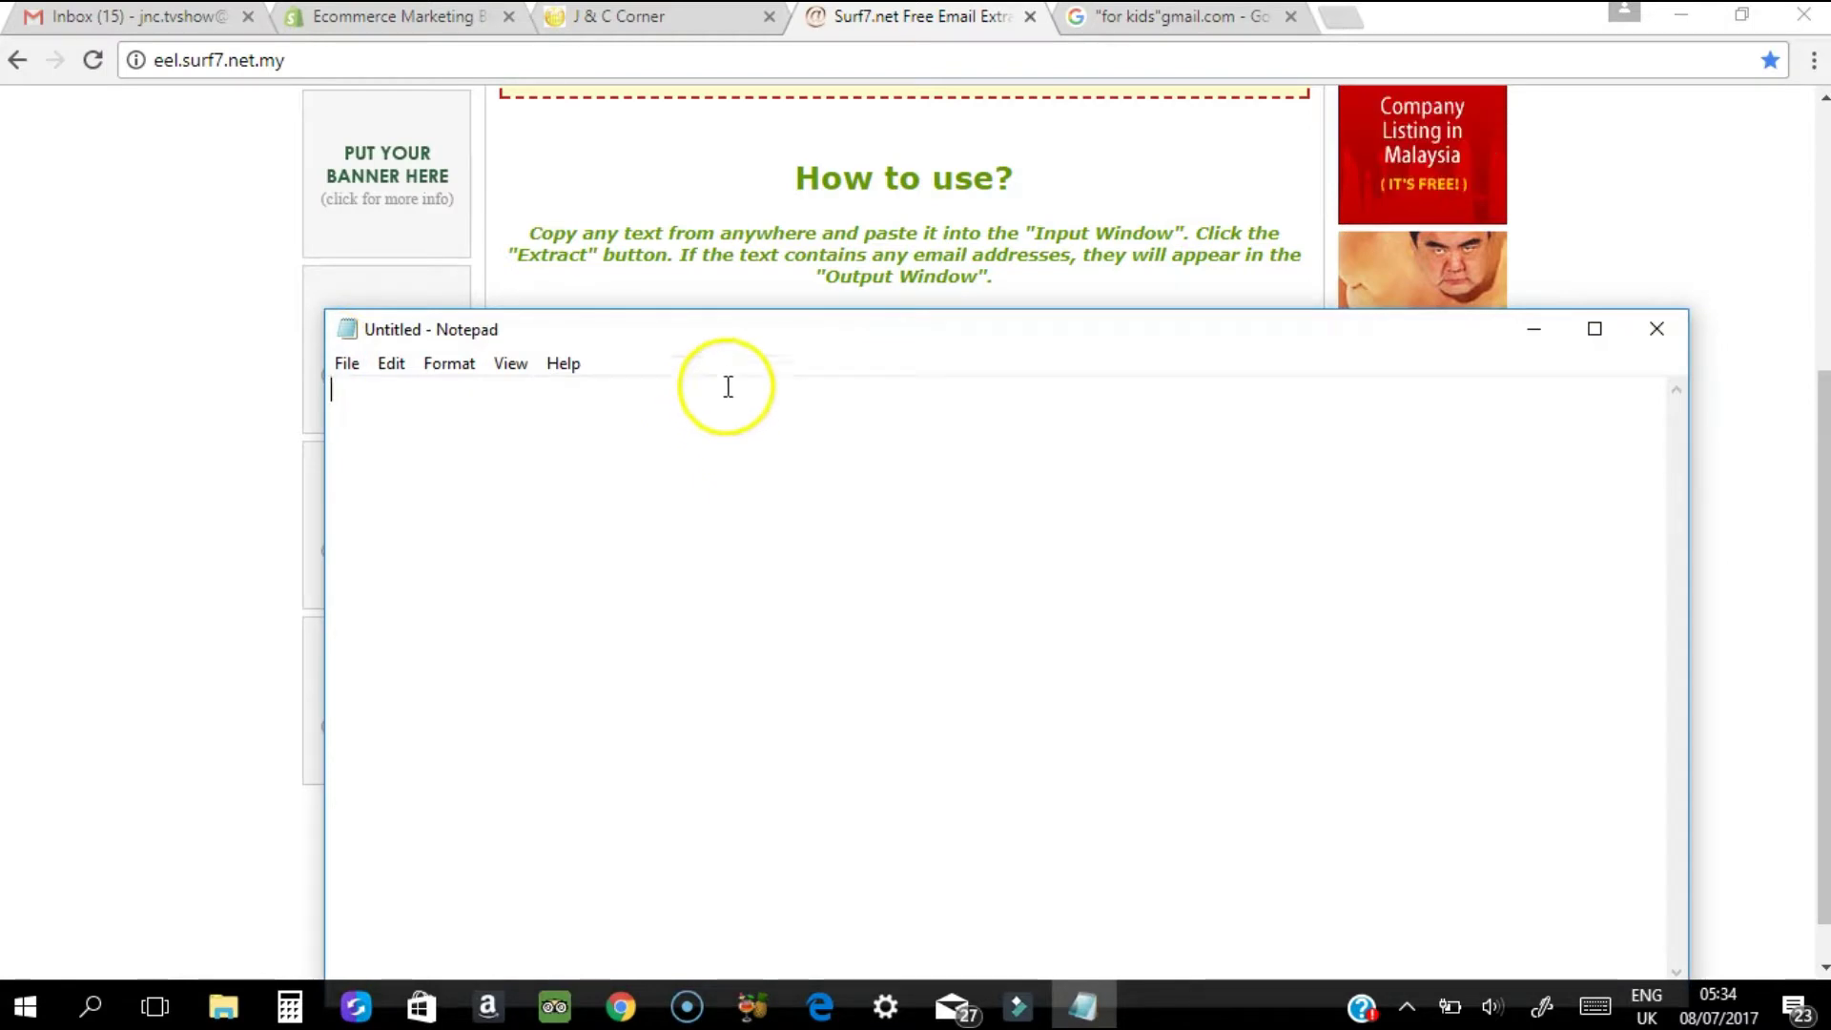
Paste the four addresses into Notepad and remove the stray period after the second.
{"action": "left_click_drag", "start_coordinate": [741, 343], "coordinate": [707, 202]}
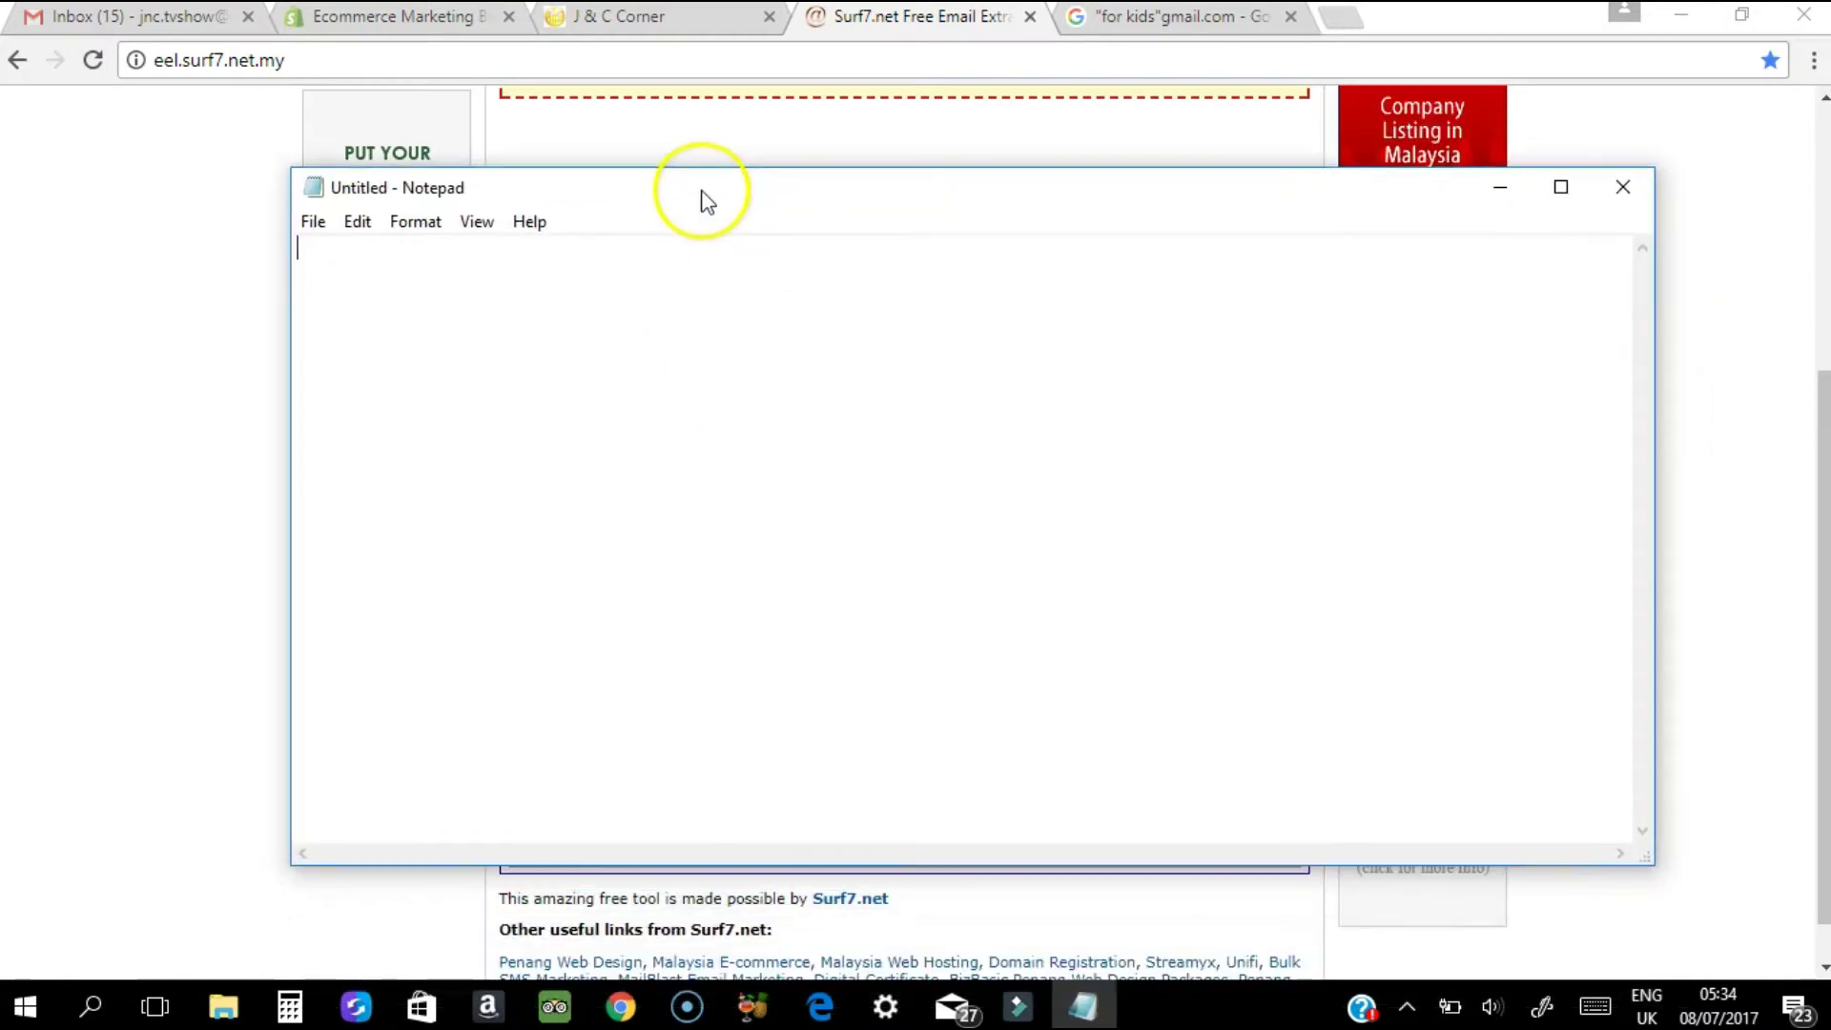
{"action": "right_click", "coordinate": [405, 314]}
{"action": "left_click", "coordinate": [259, 426]}
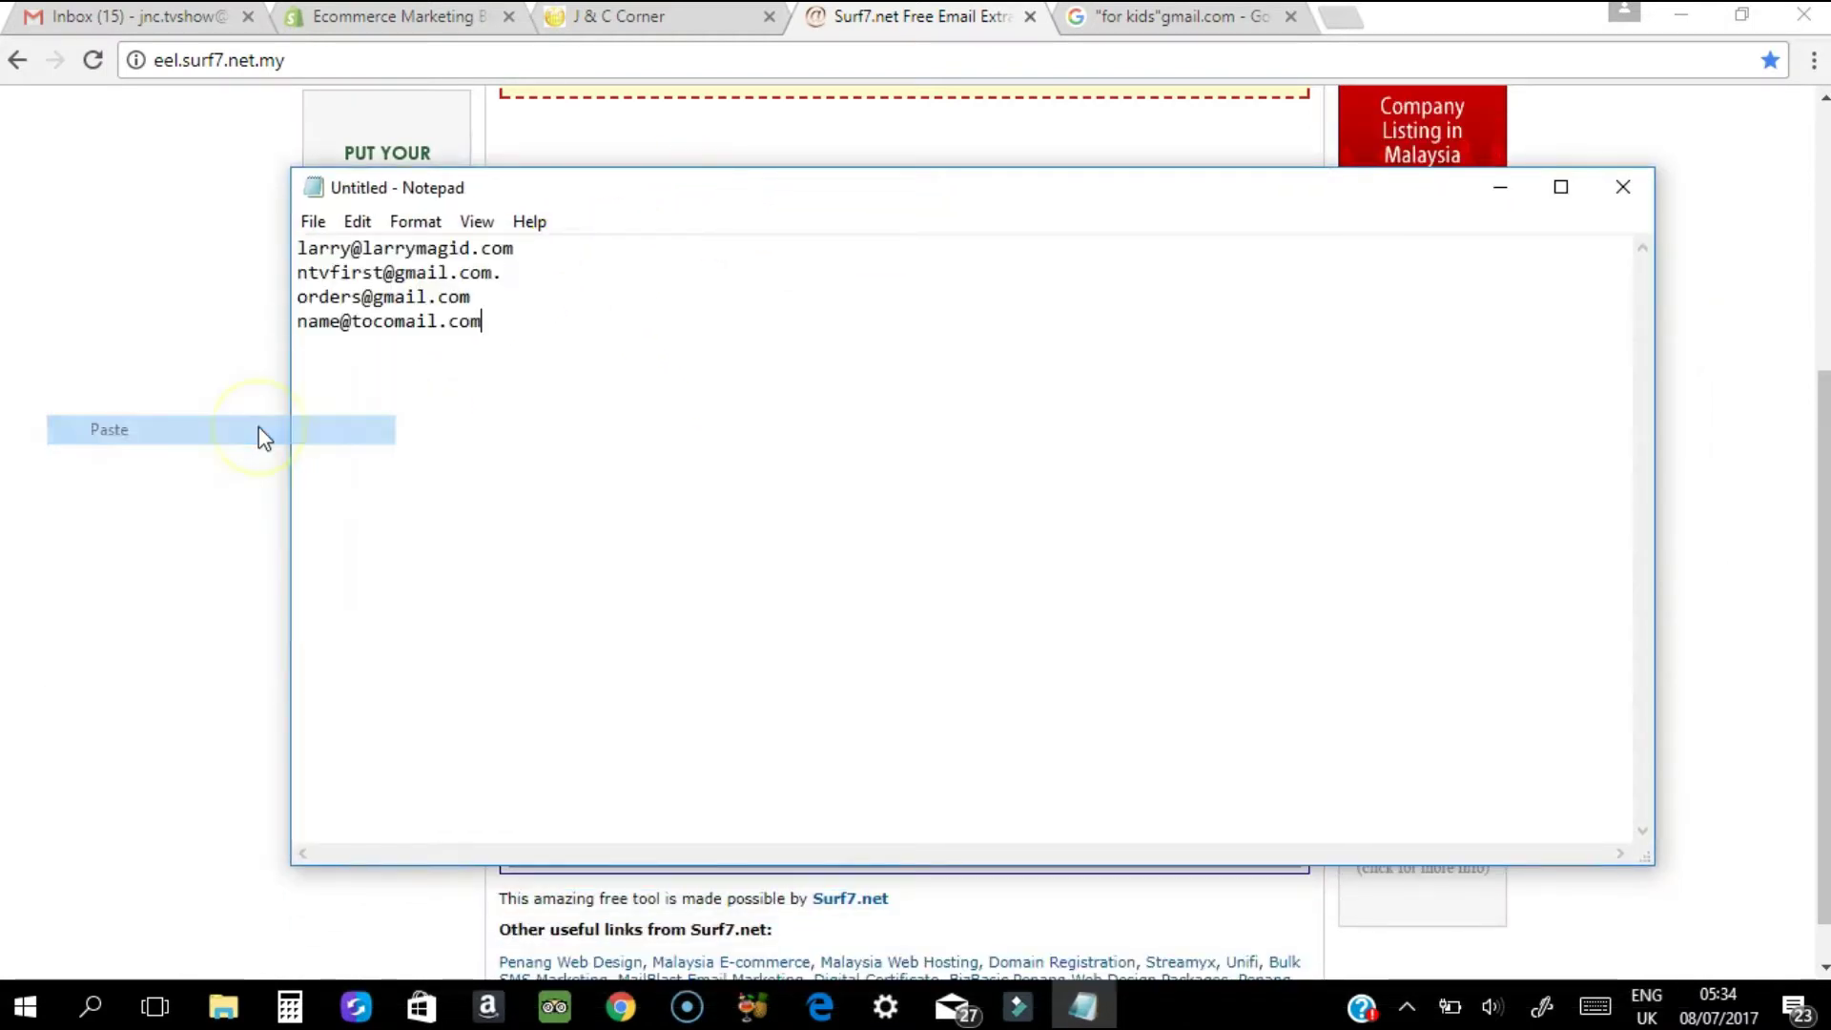
{"action": "left_click", "coordinate": [511, 277]}
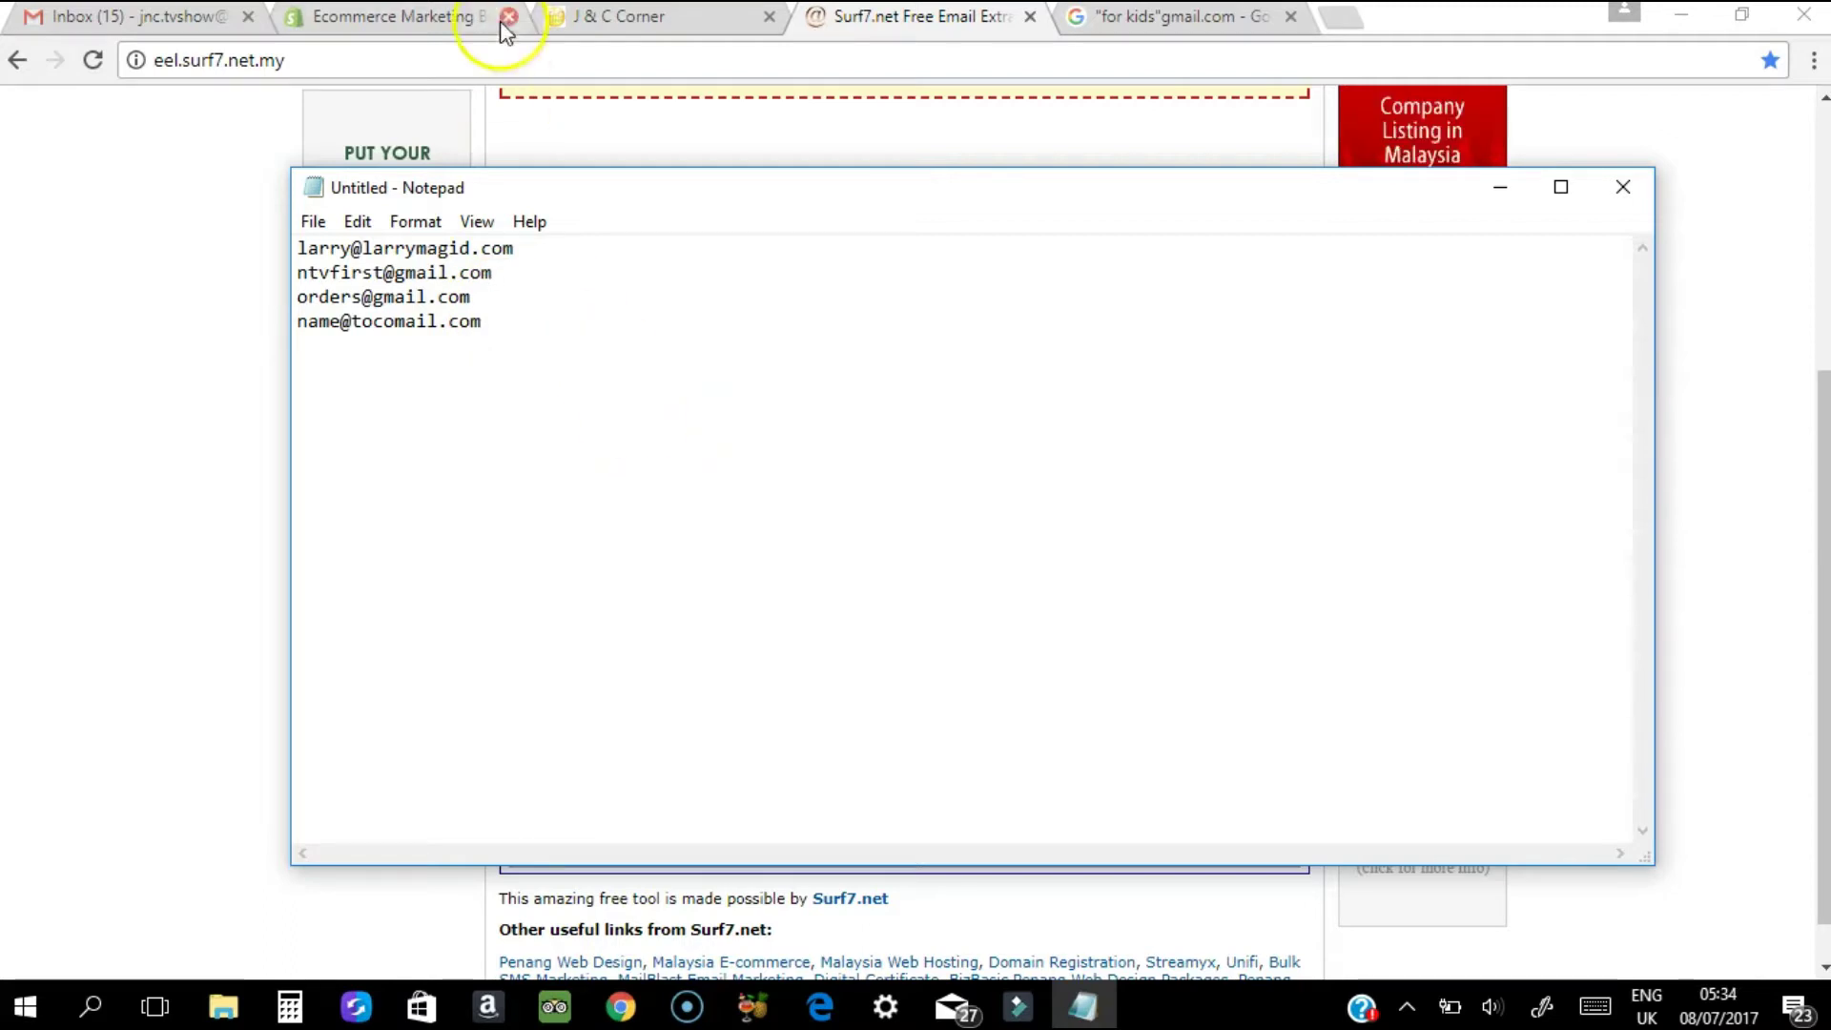
Save As 'EMAIL ADDRESS EXTRACT 3' in Documents, editing the earlier 'EXTRACT 2' name.
{"action": "left_click", "coordinate": [313, 221]}
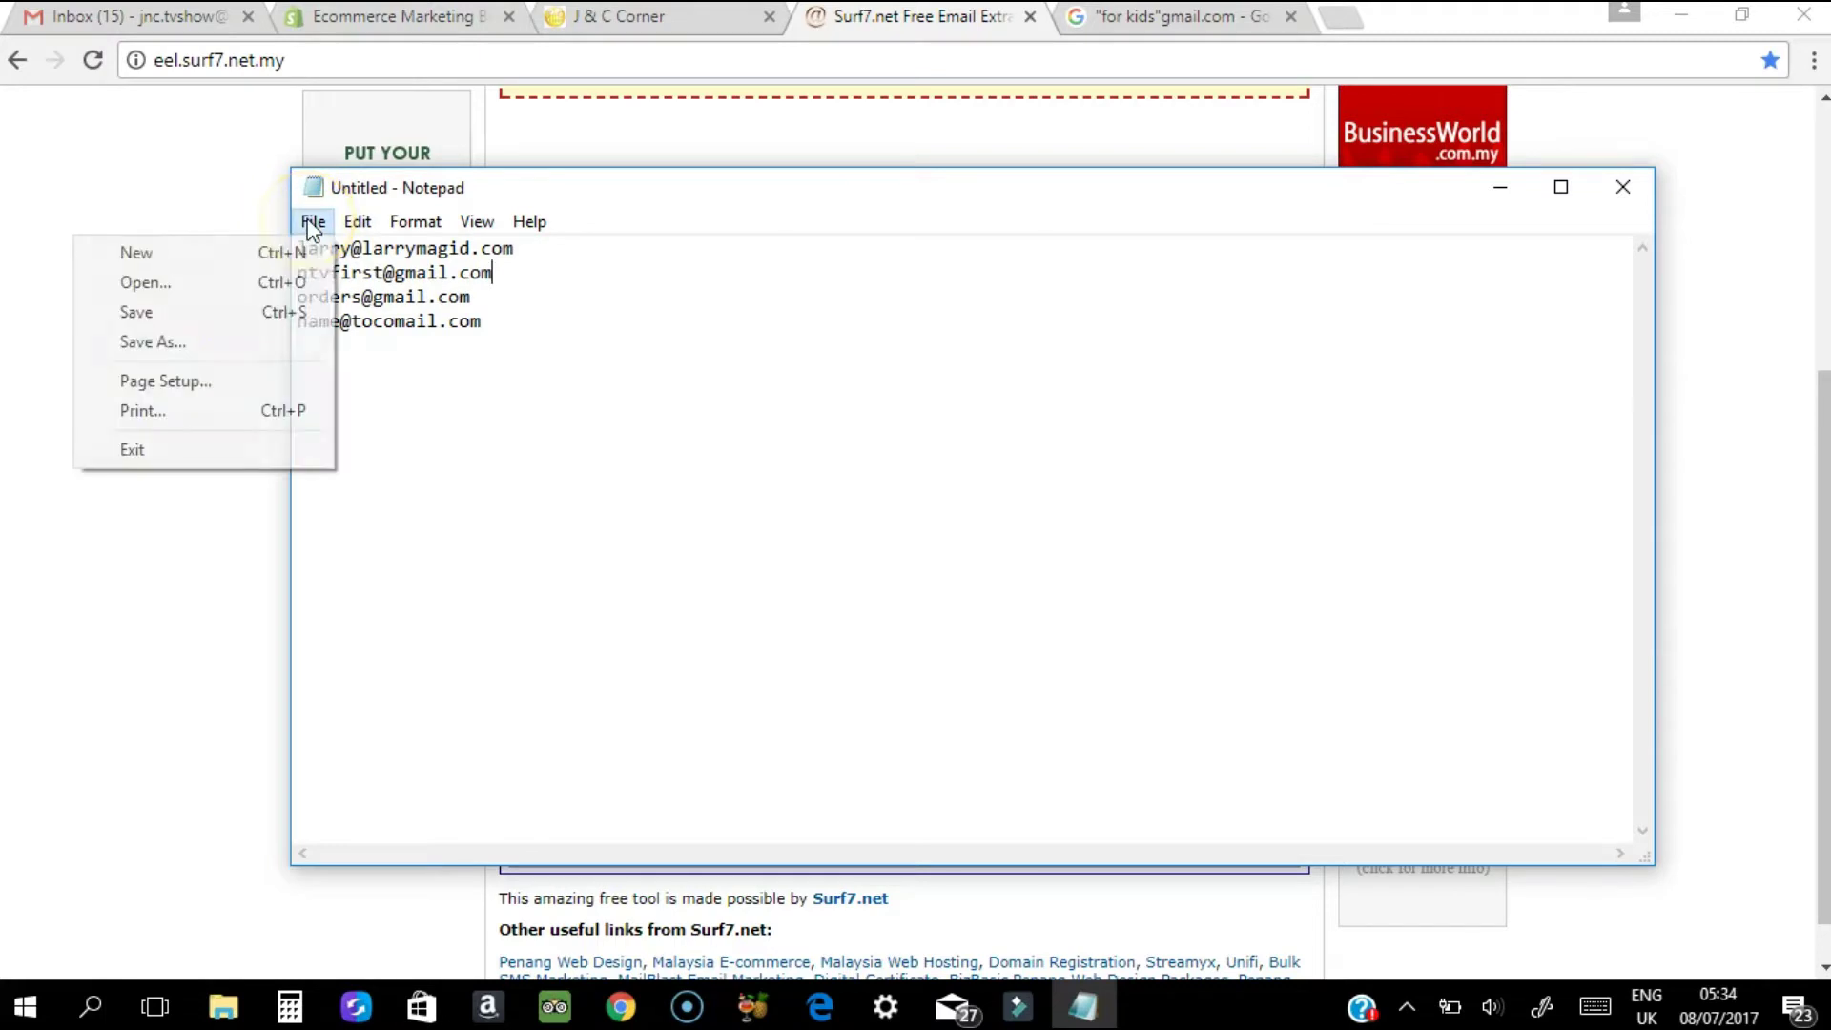
{"action": "left_click", "coordinate": [223, 342]}
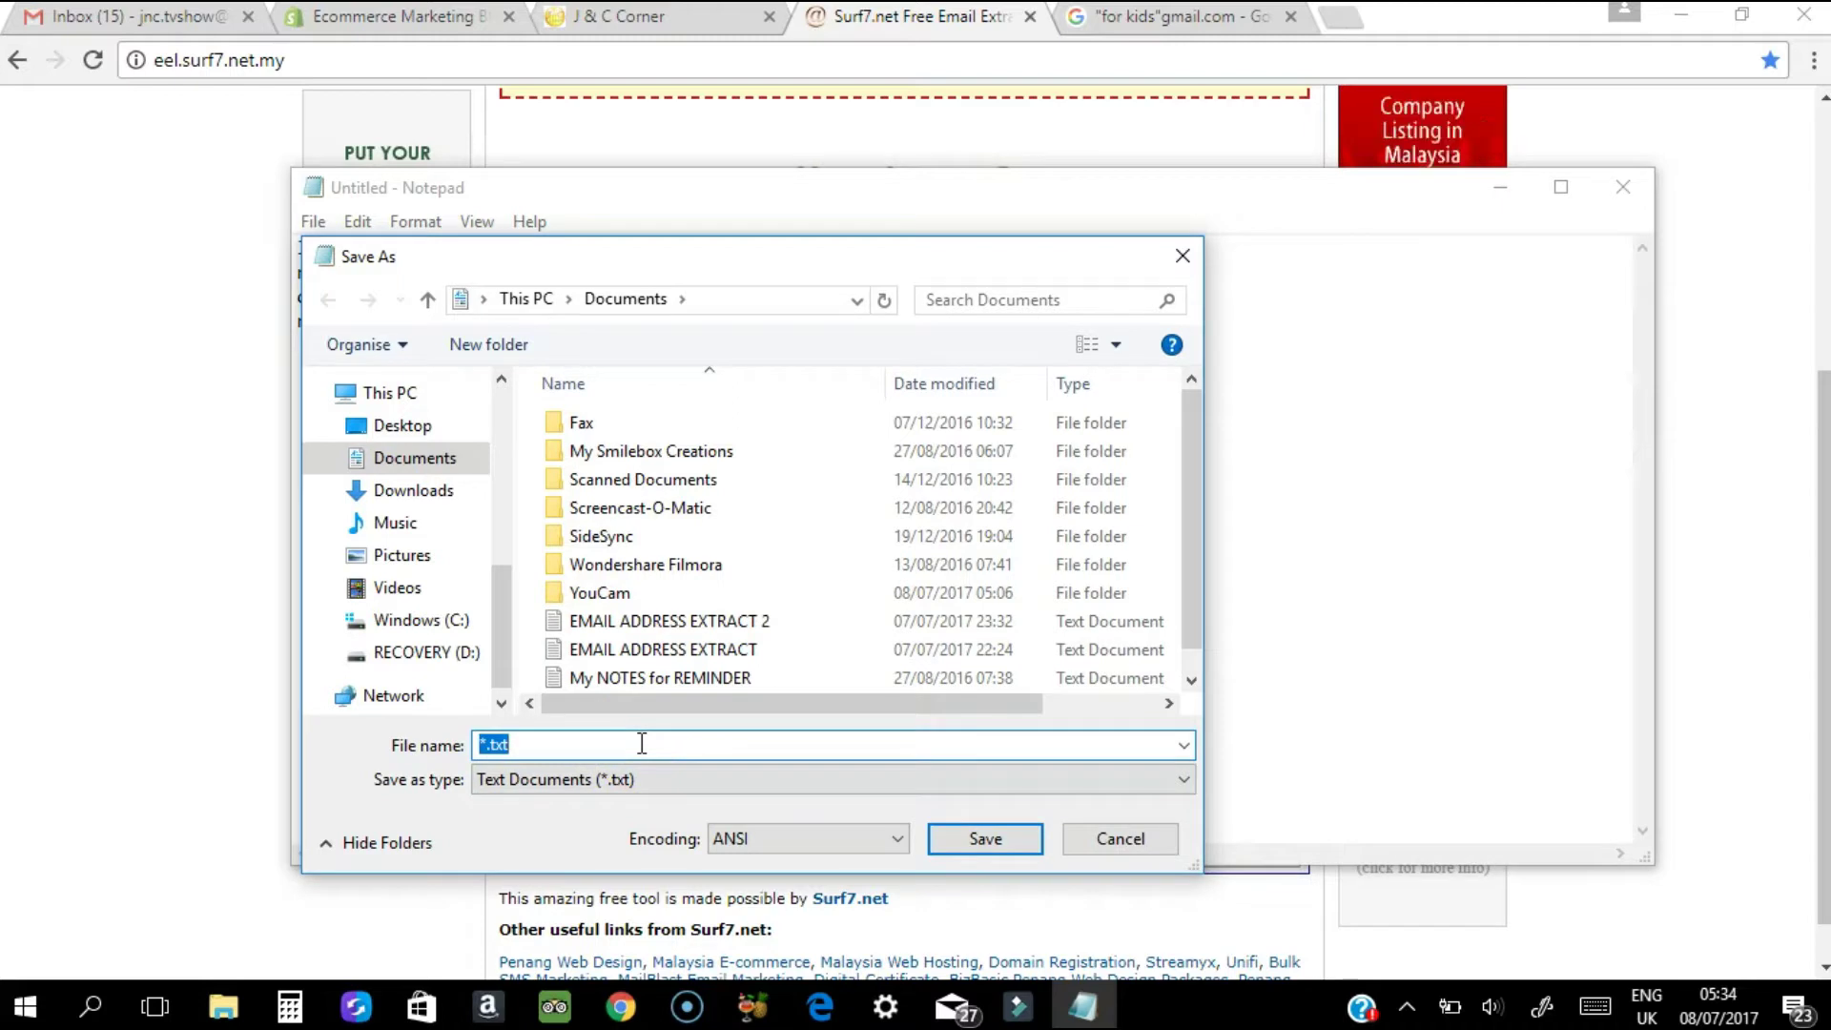
{"action": "type", "text": "ex"}
{"action": "type", "text": "E"}
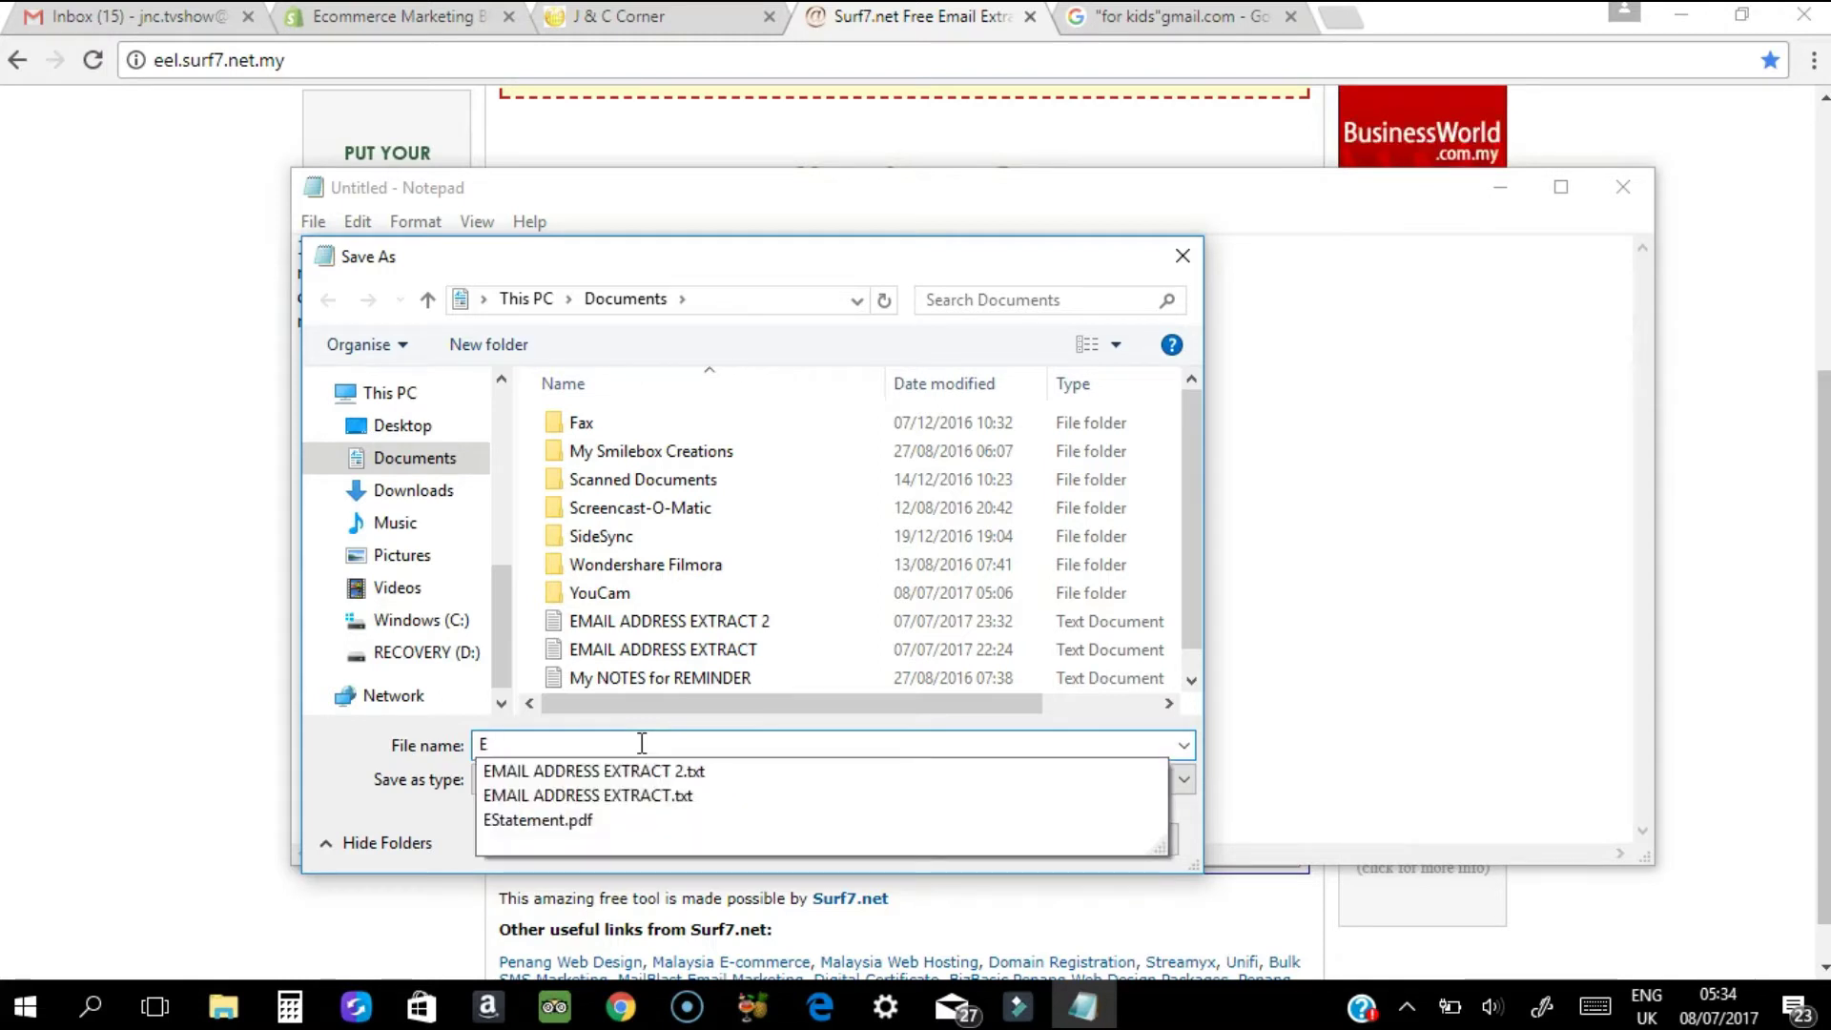
{"action": "type", "text": "M"}
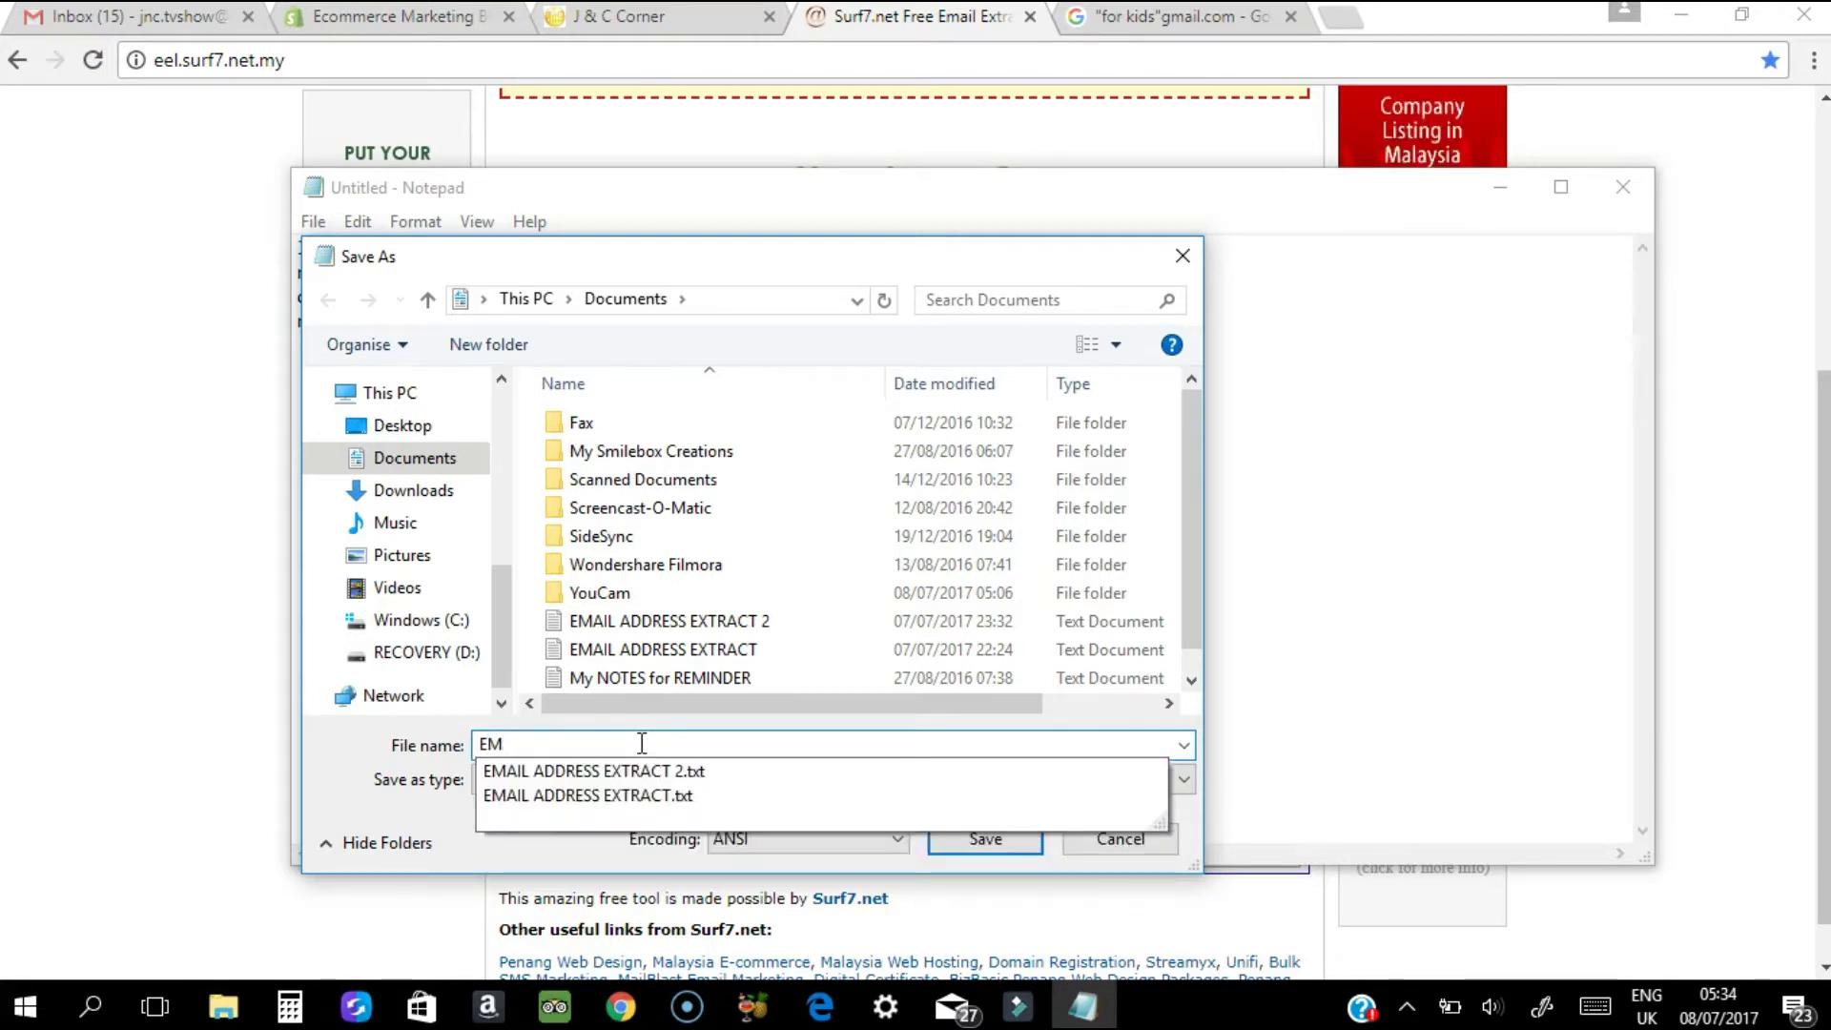
{"action": "left_click", "coordinate": [658, 771]}
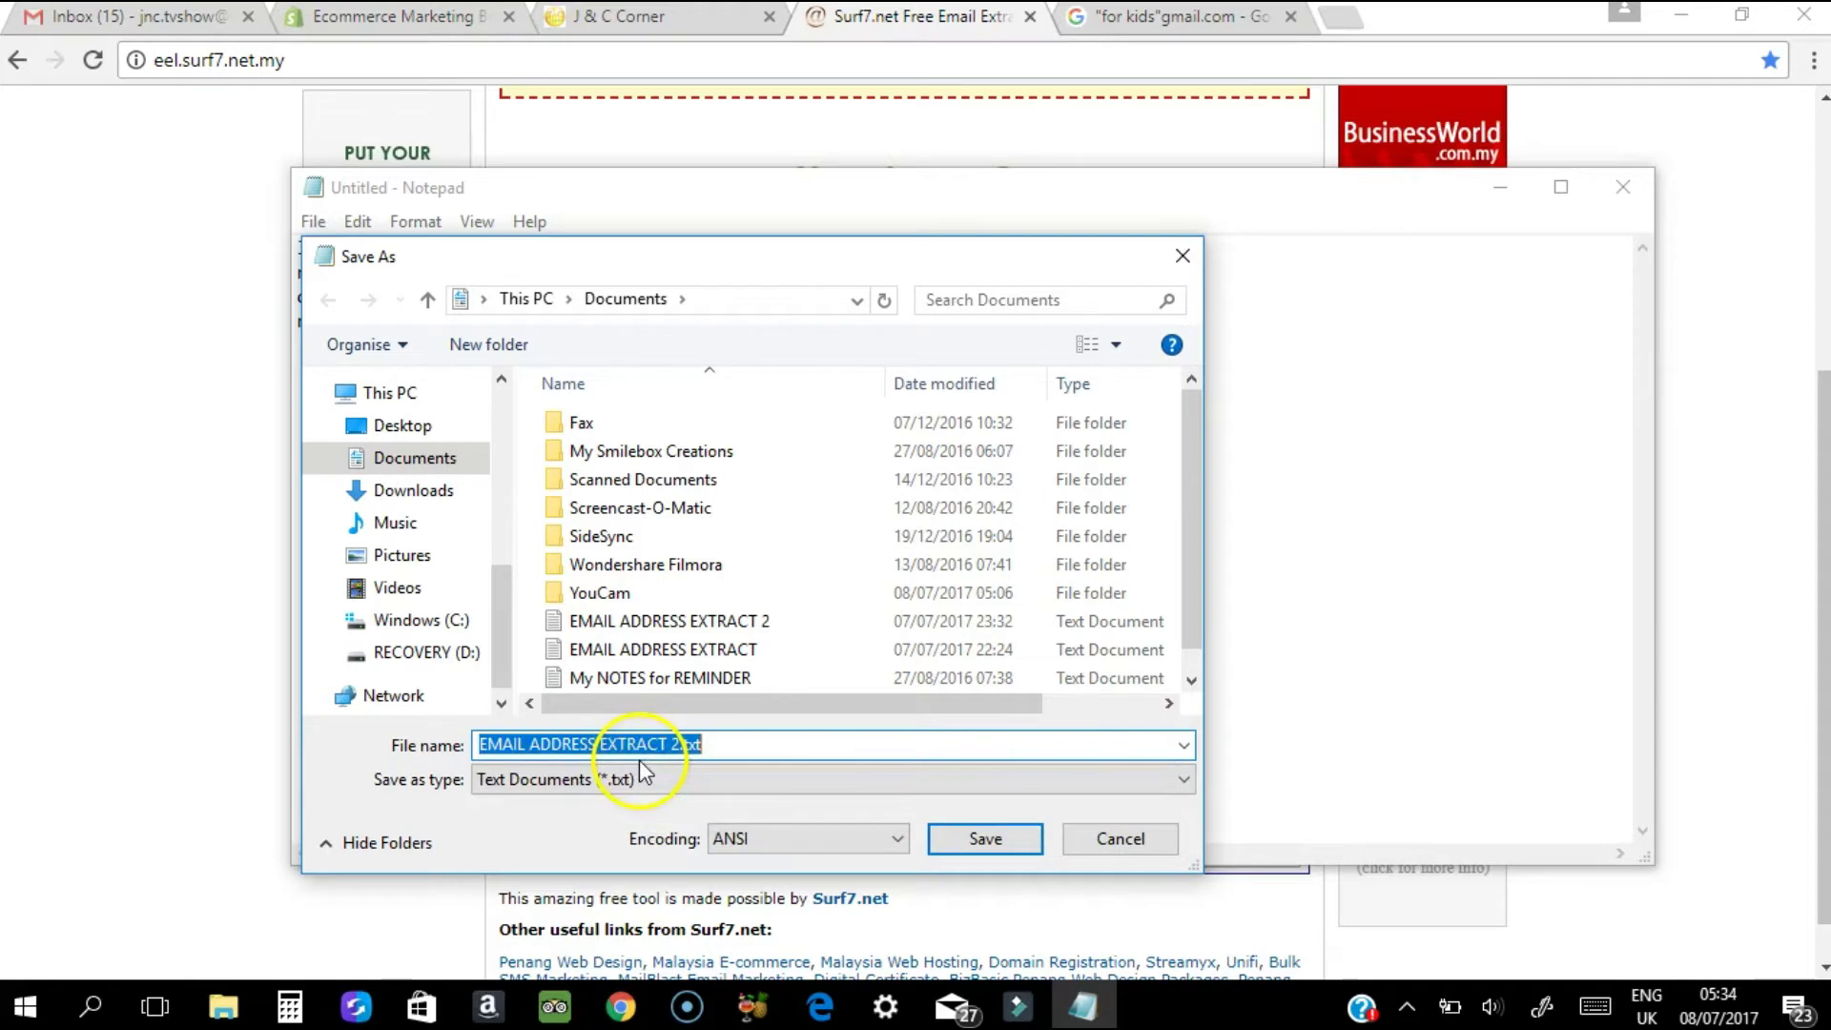
{"action": "left_click", "coordinate": [691, 746]}
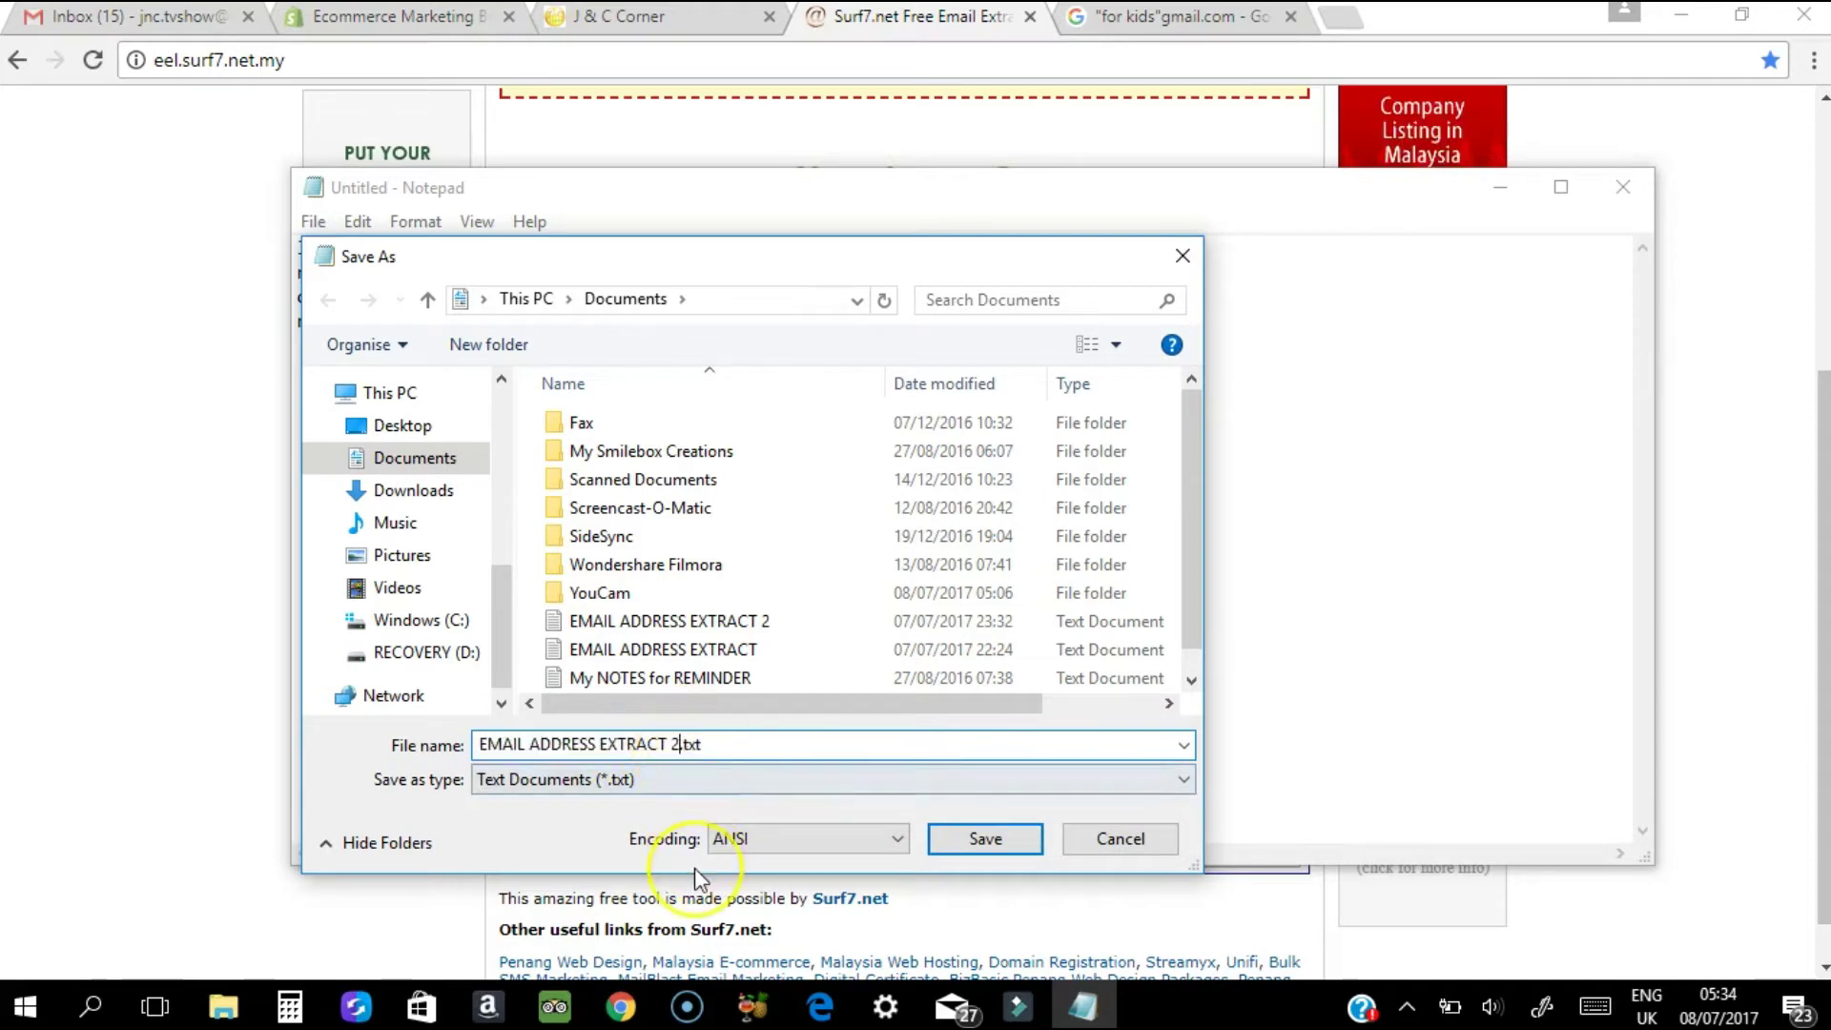
{"action": "key", "text": "BackSpace"}
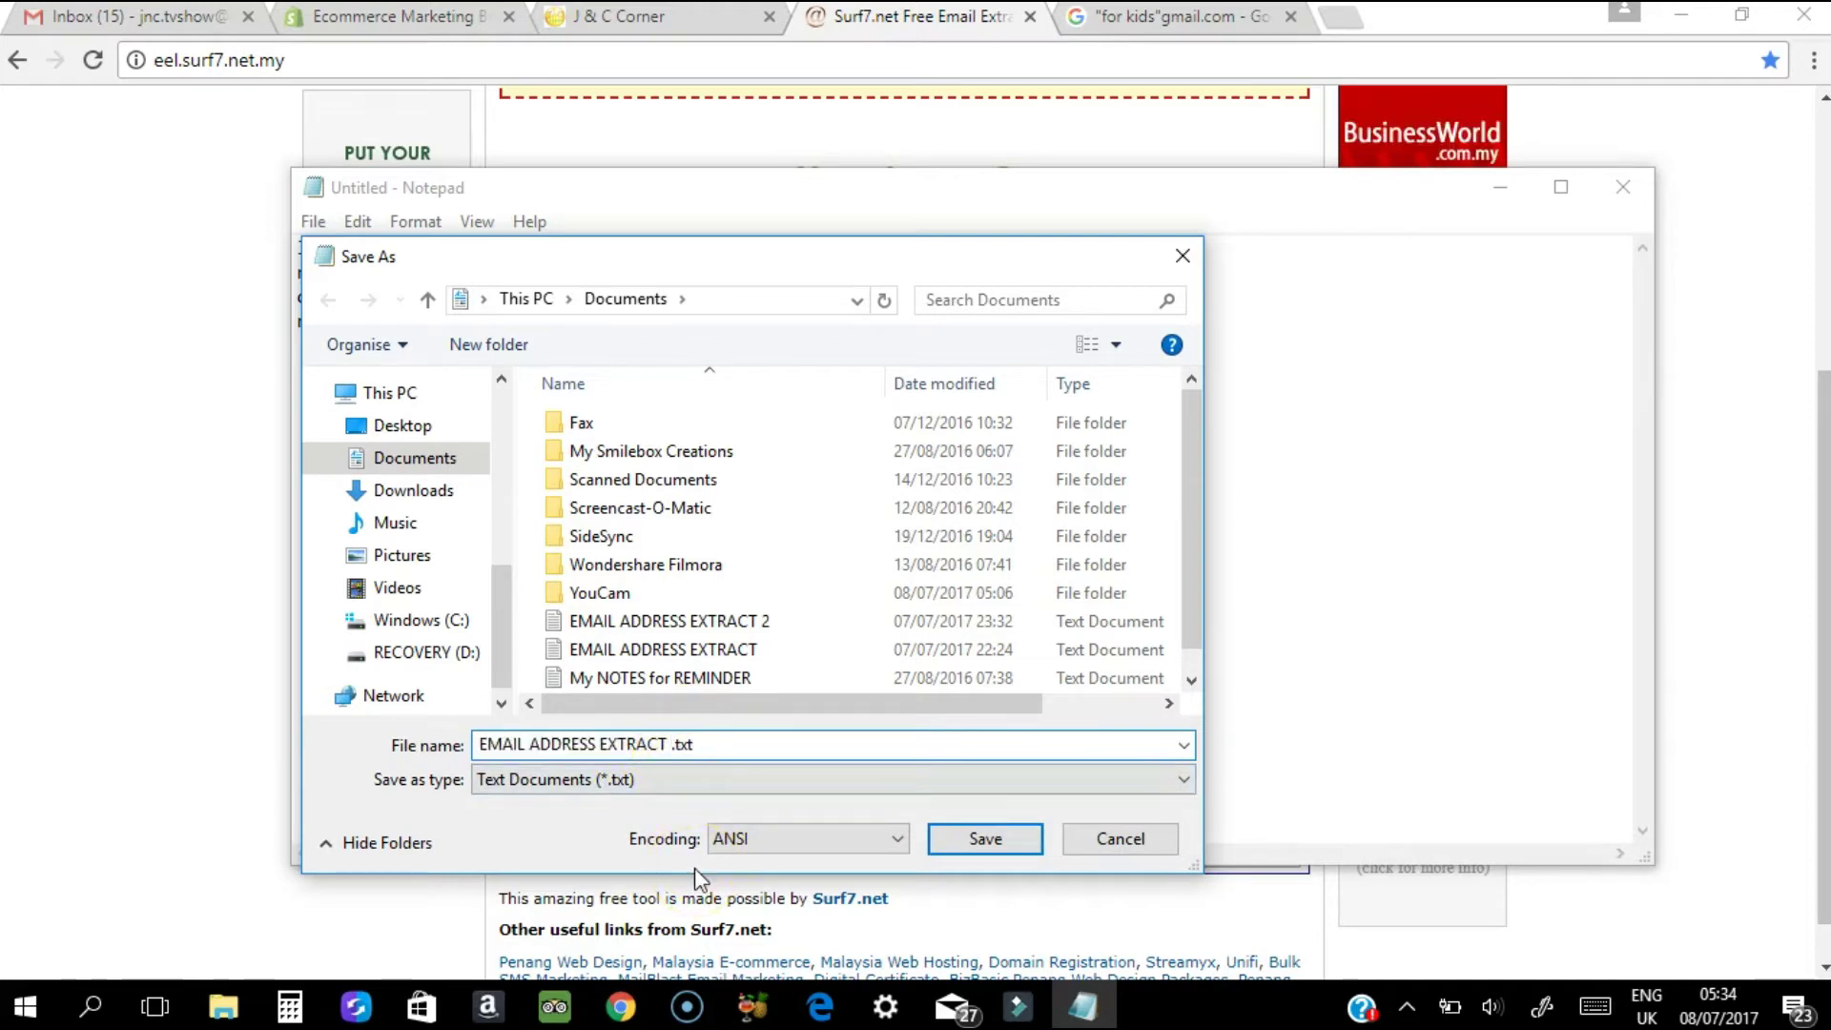
{"action": "type", "text": "3"}
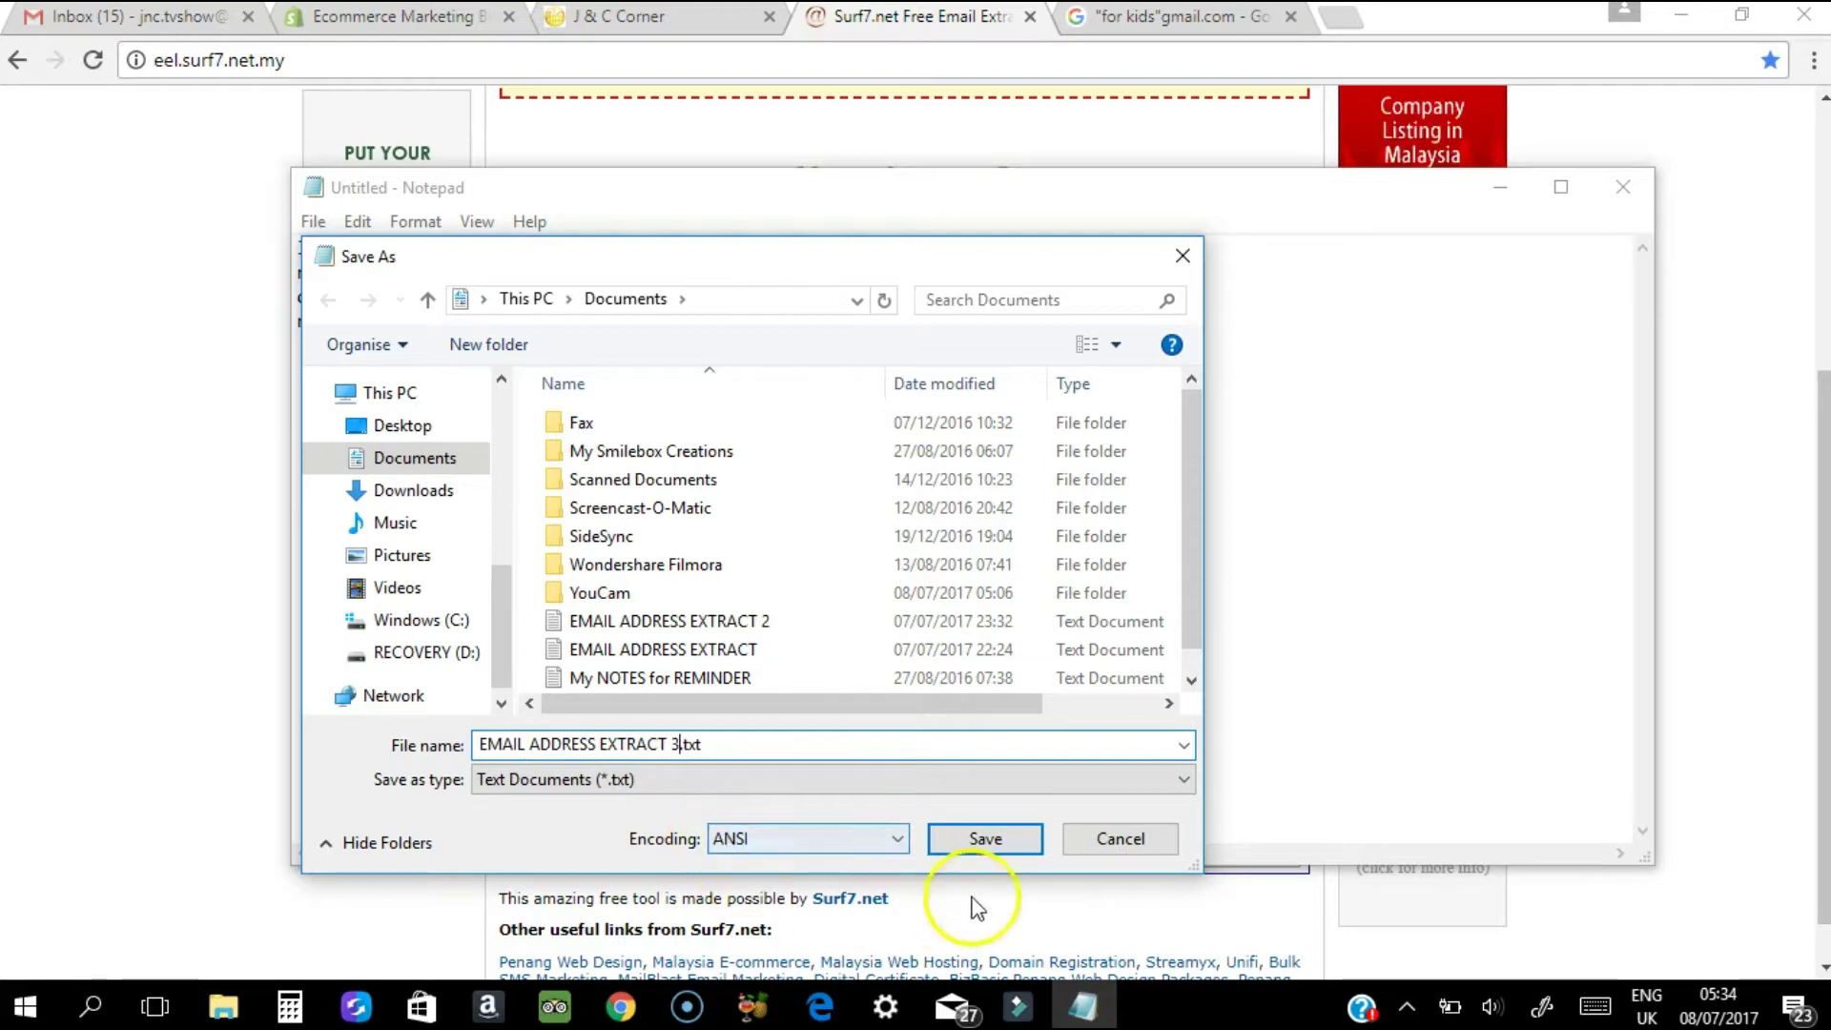
{"action": "left_click", "coordinate": [1000, 839]}
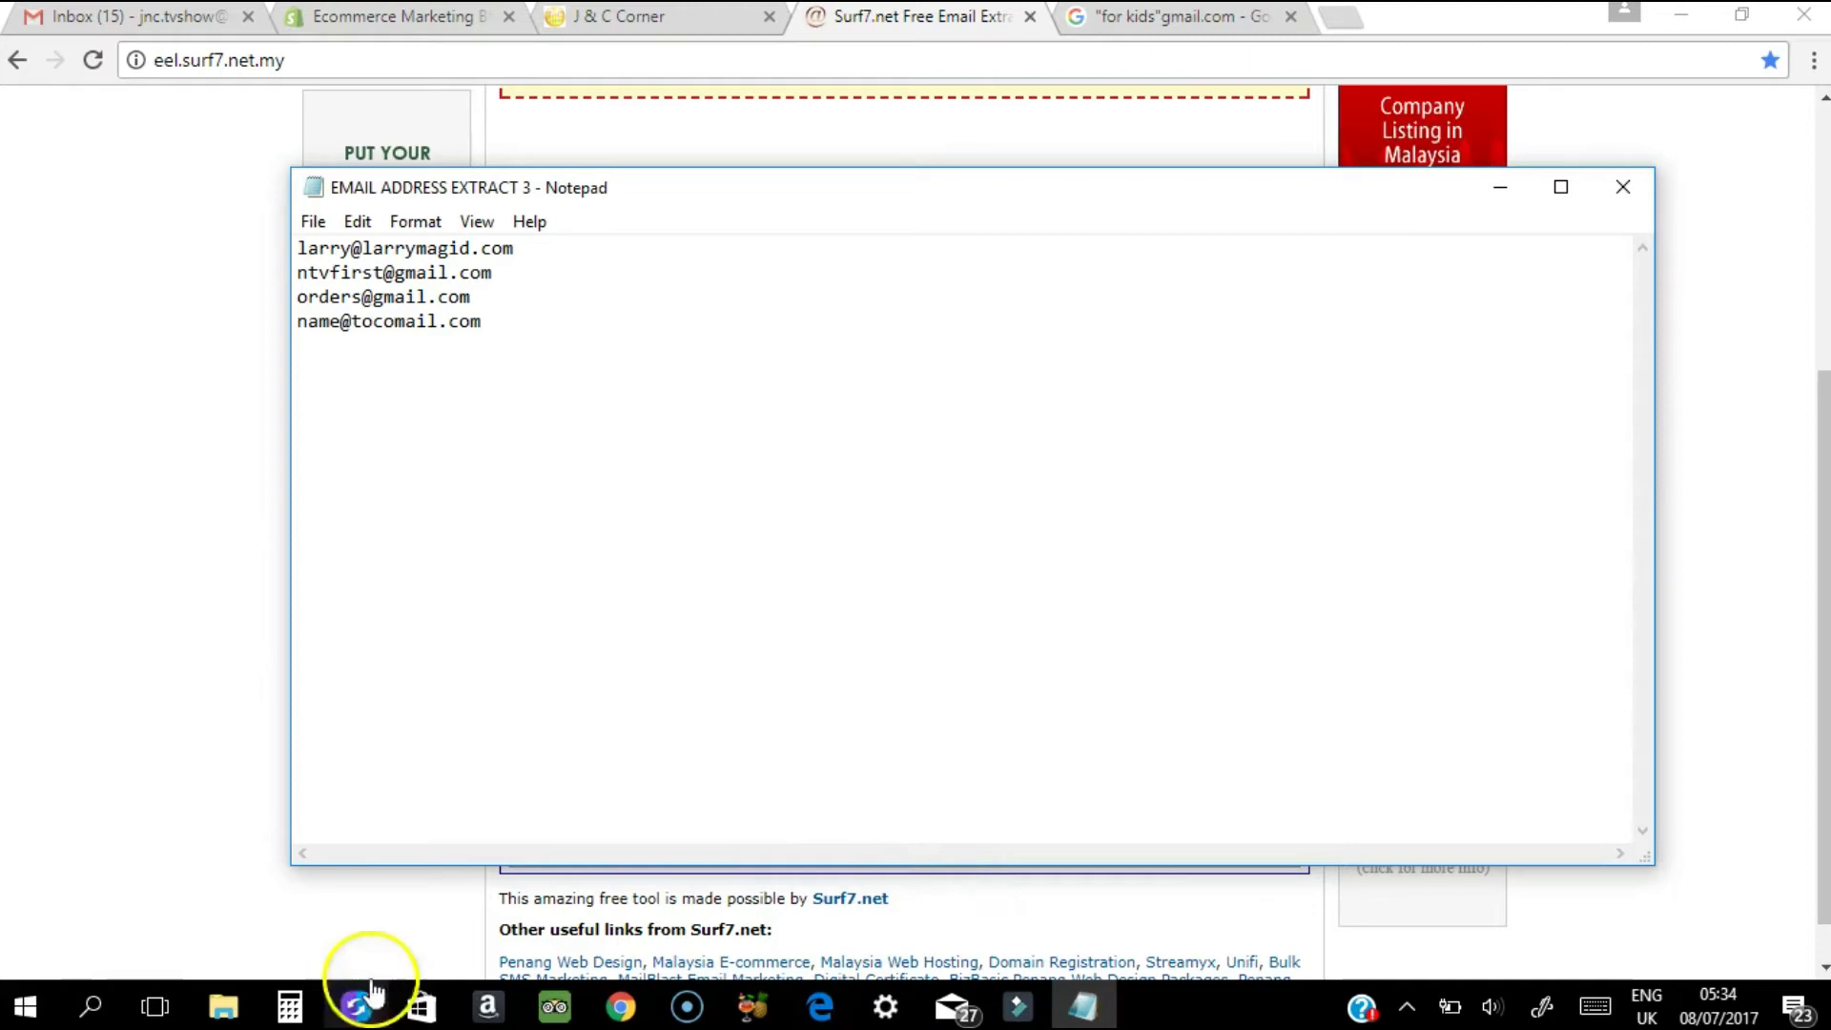
Reopen EMAIL ADDRESS EXTRACT 3 from Documents to verify it, then minimise Notepad and File Explorer.
{"action": "left_click", "coordinate": [1629, 186]}
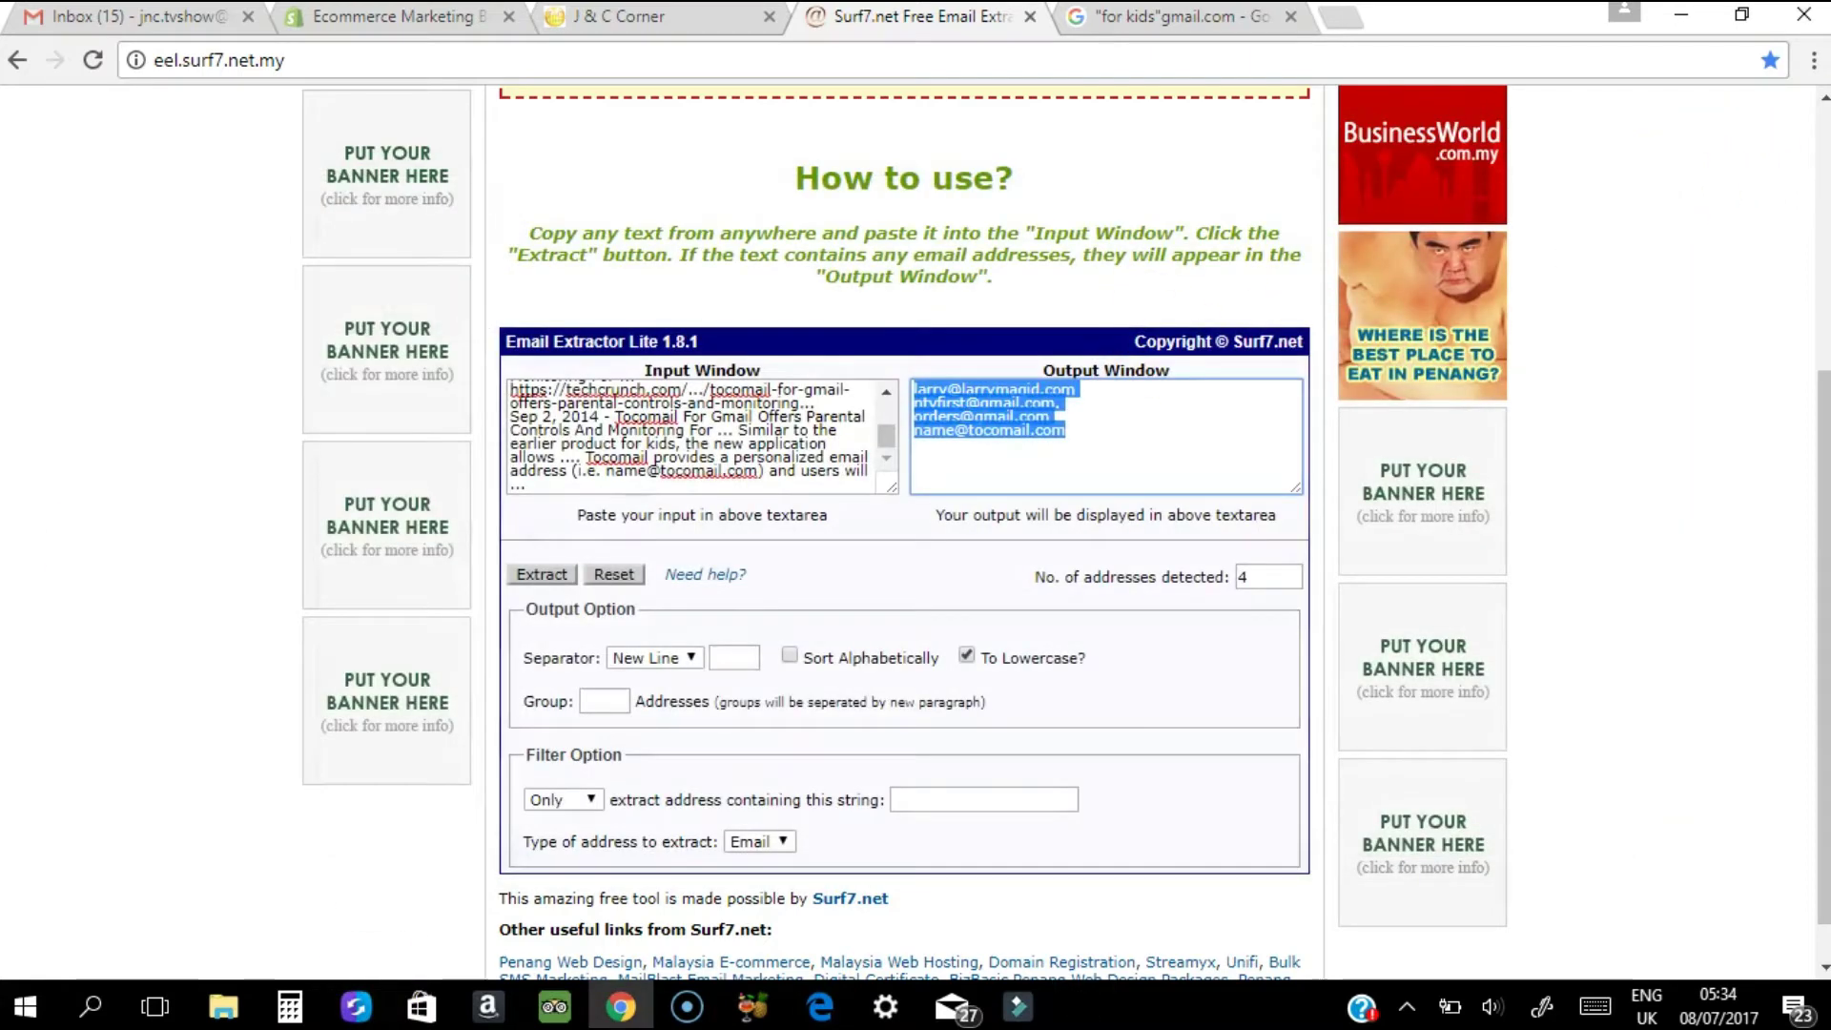
{"action": "left_click", "coordinate": [220, 1010]}
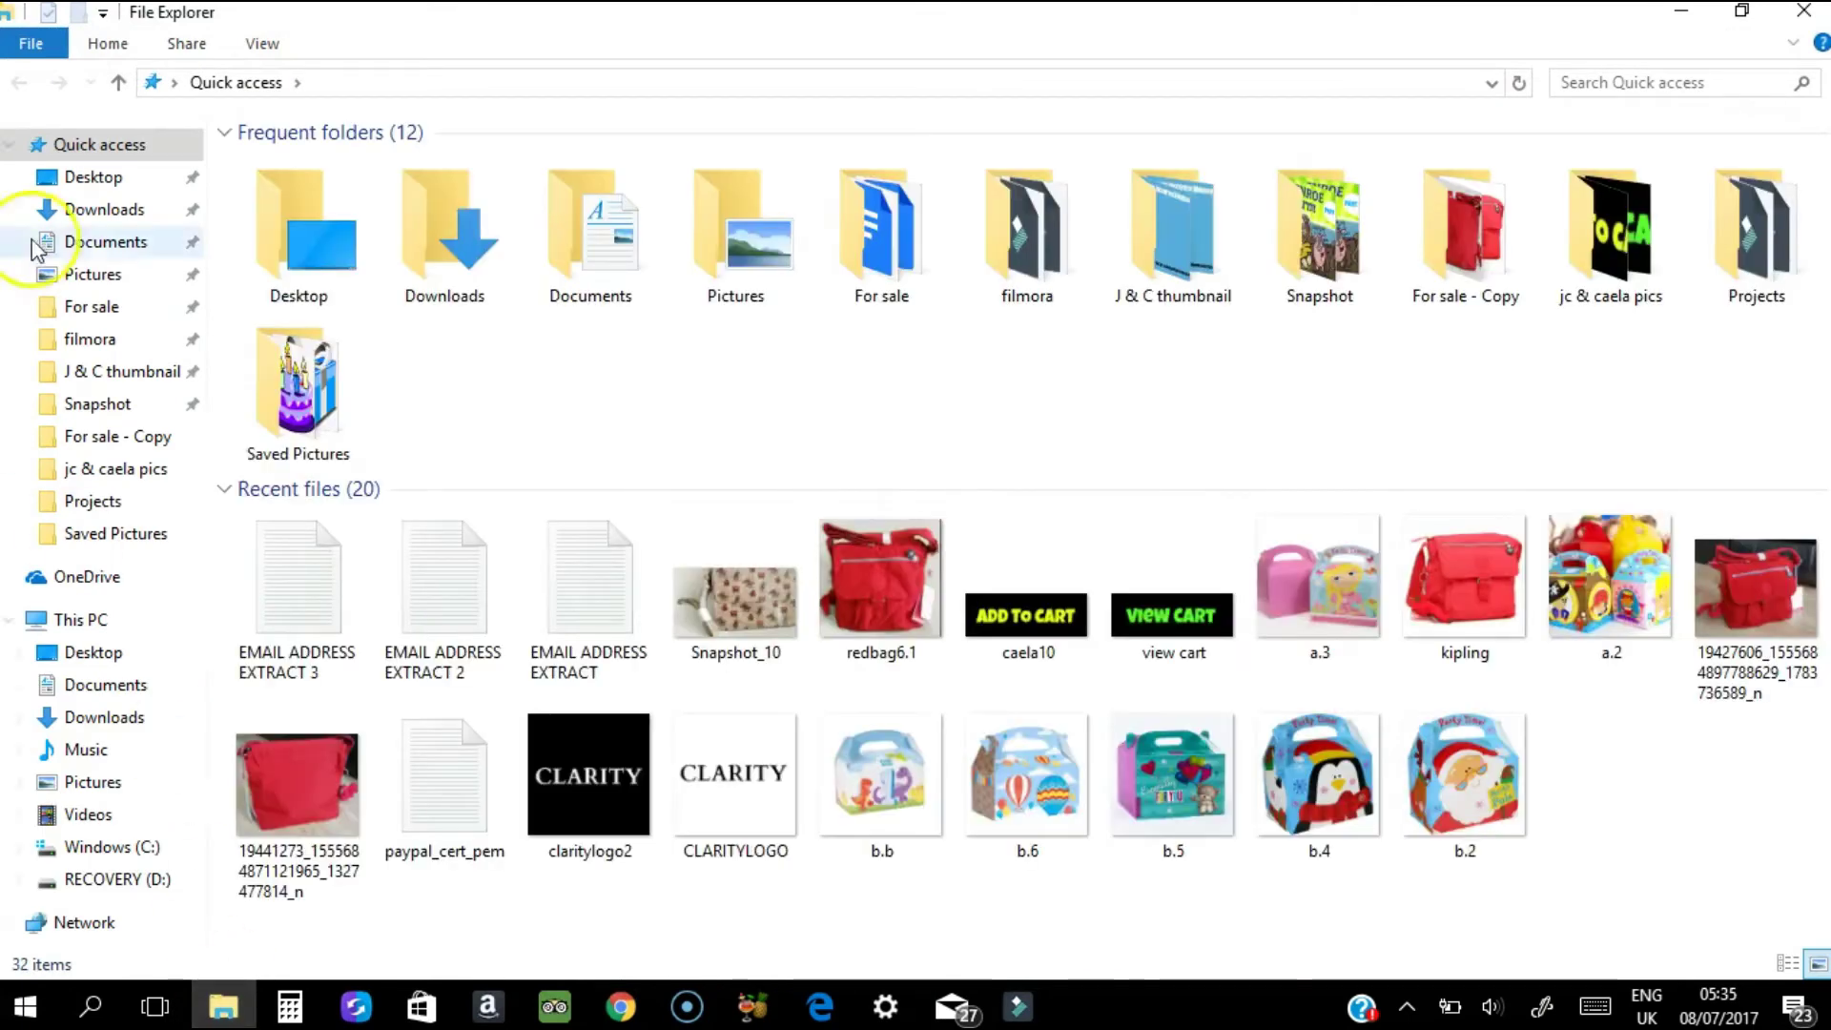
{"action": "left_click", "coordinate": [91, 240]}
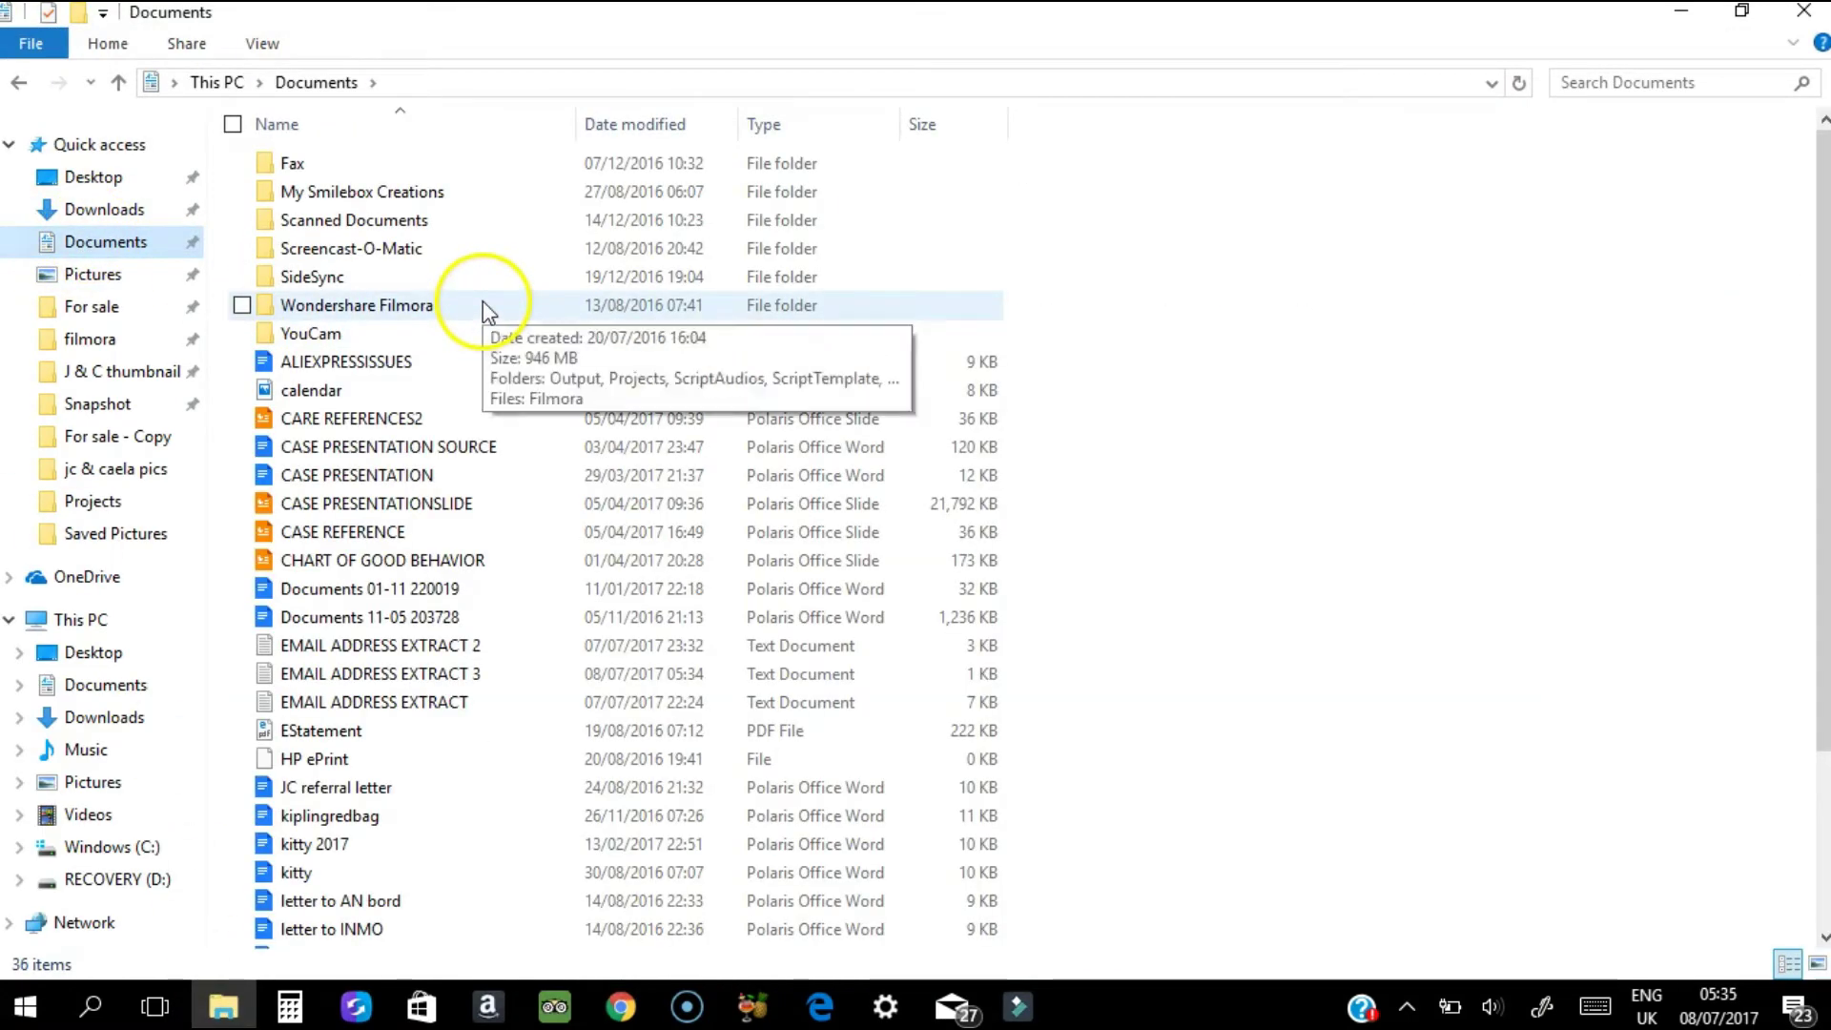
{"action": "double_click", "coordinate": [399, 677]}
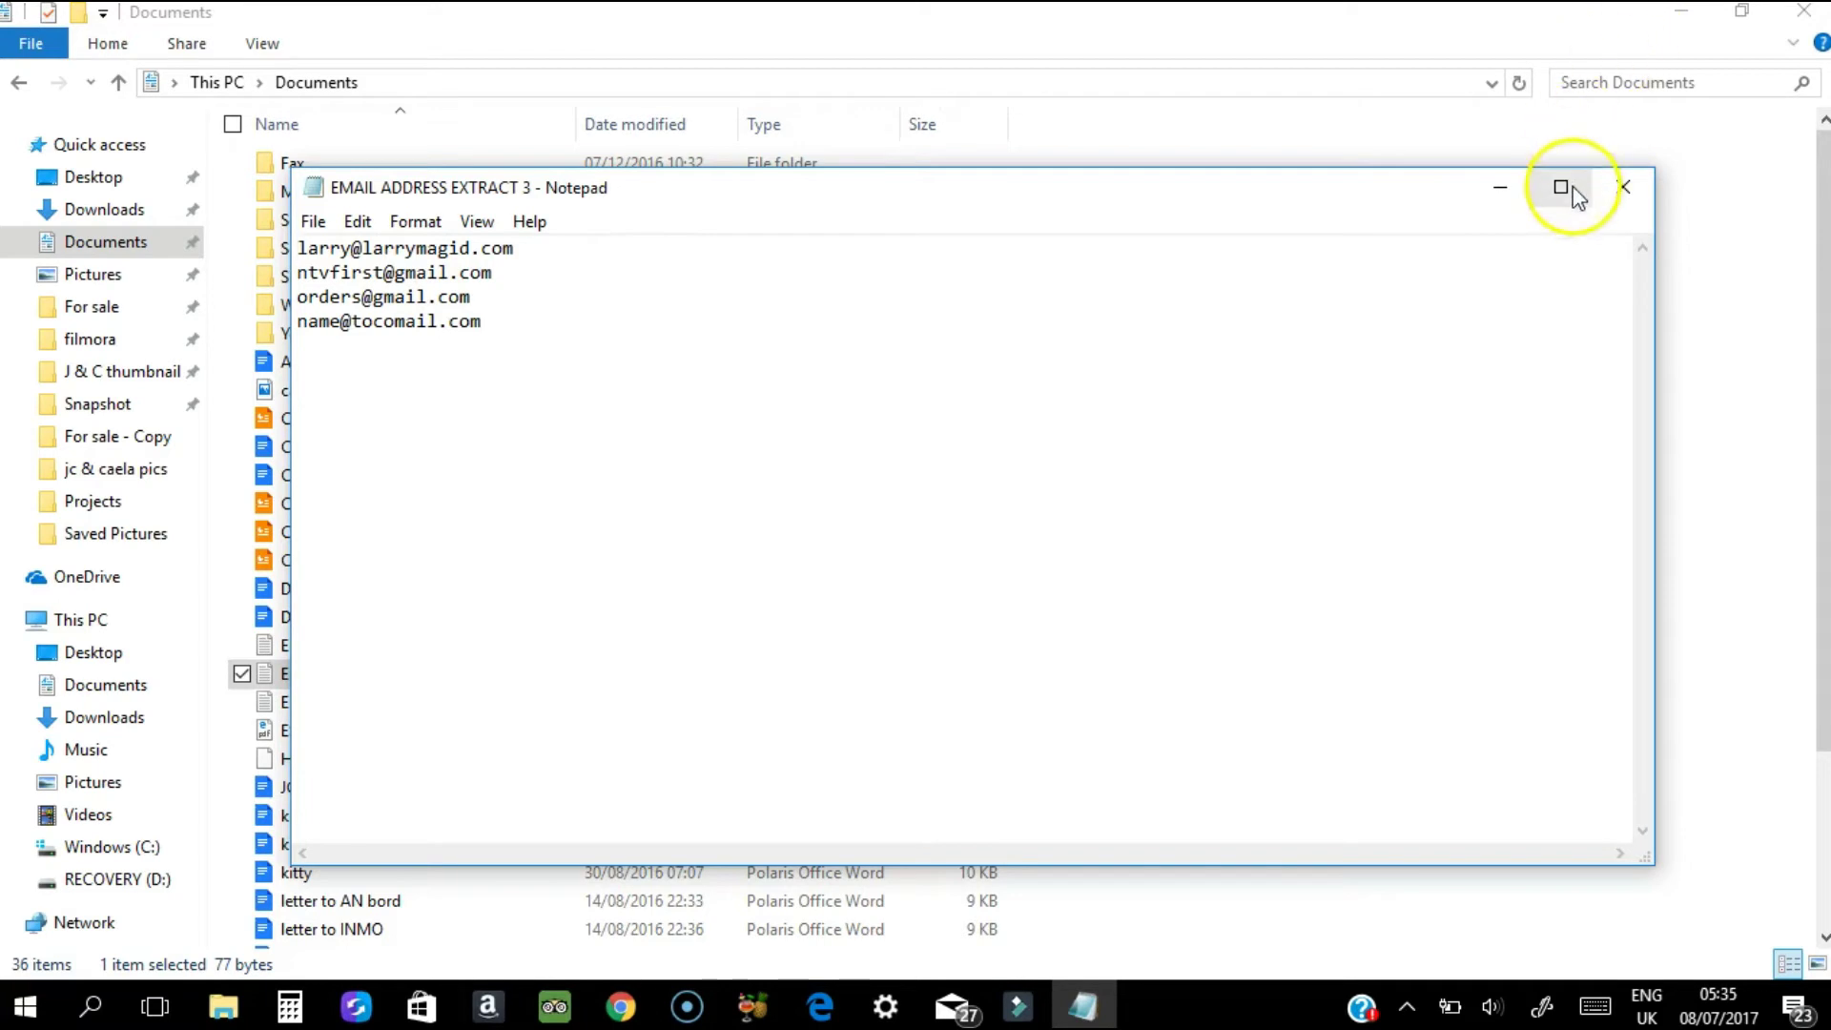
{"action": "left_click", "coordinate": [1500, 188]}
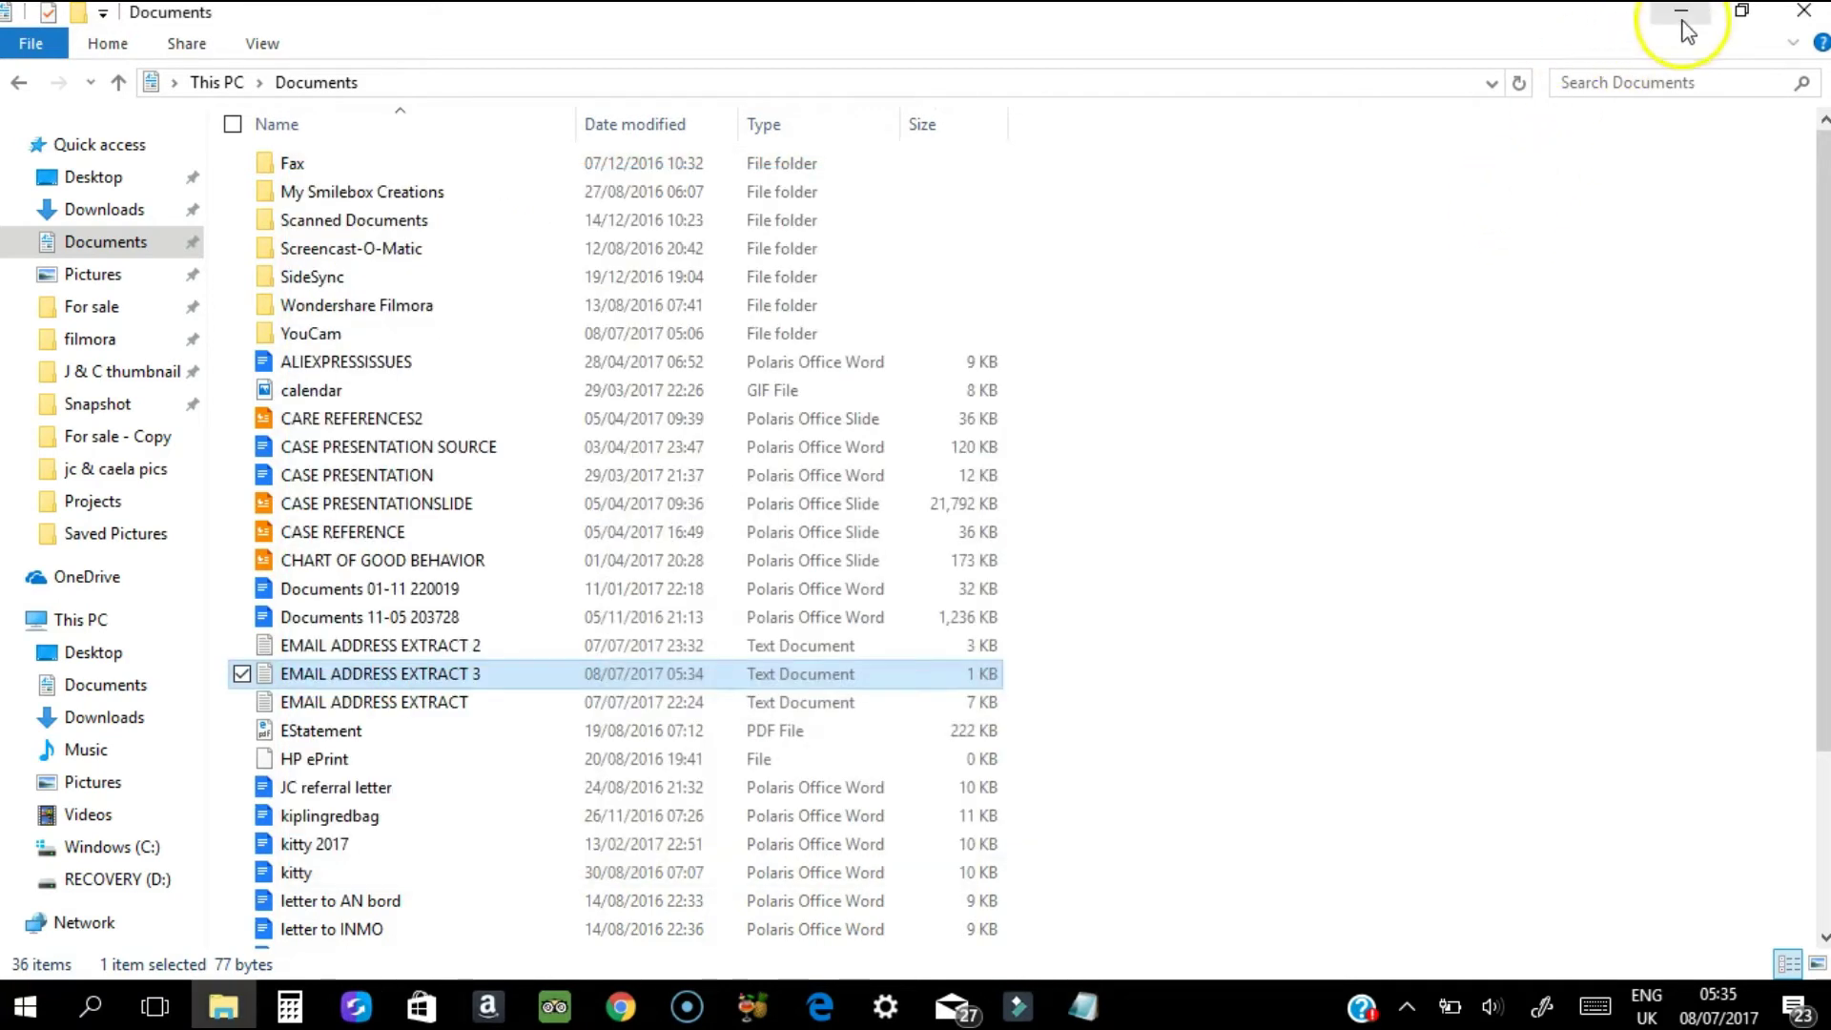
{"action": "left_click", "coordinate": [1684, 19]}
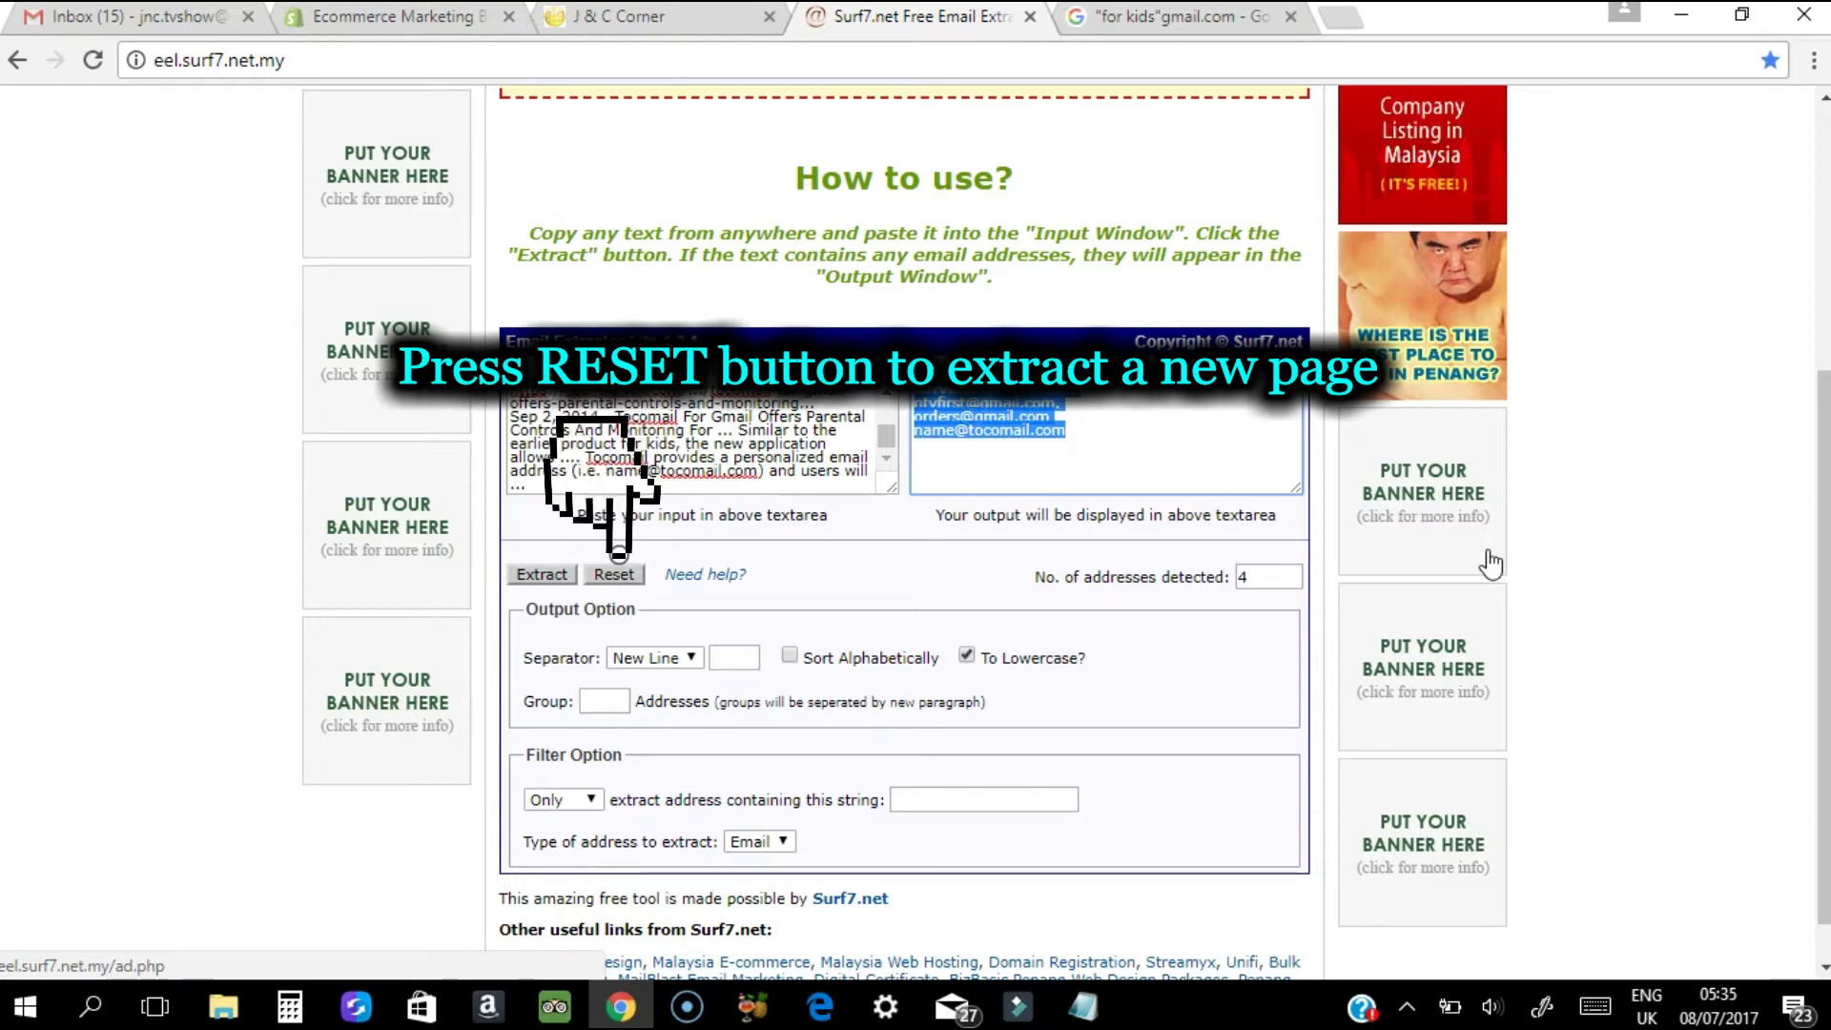
{"action": "left_click", "coordinate": [1129, 456]}
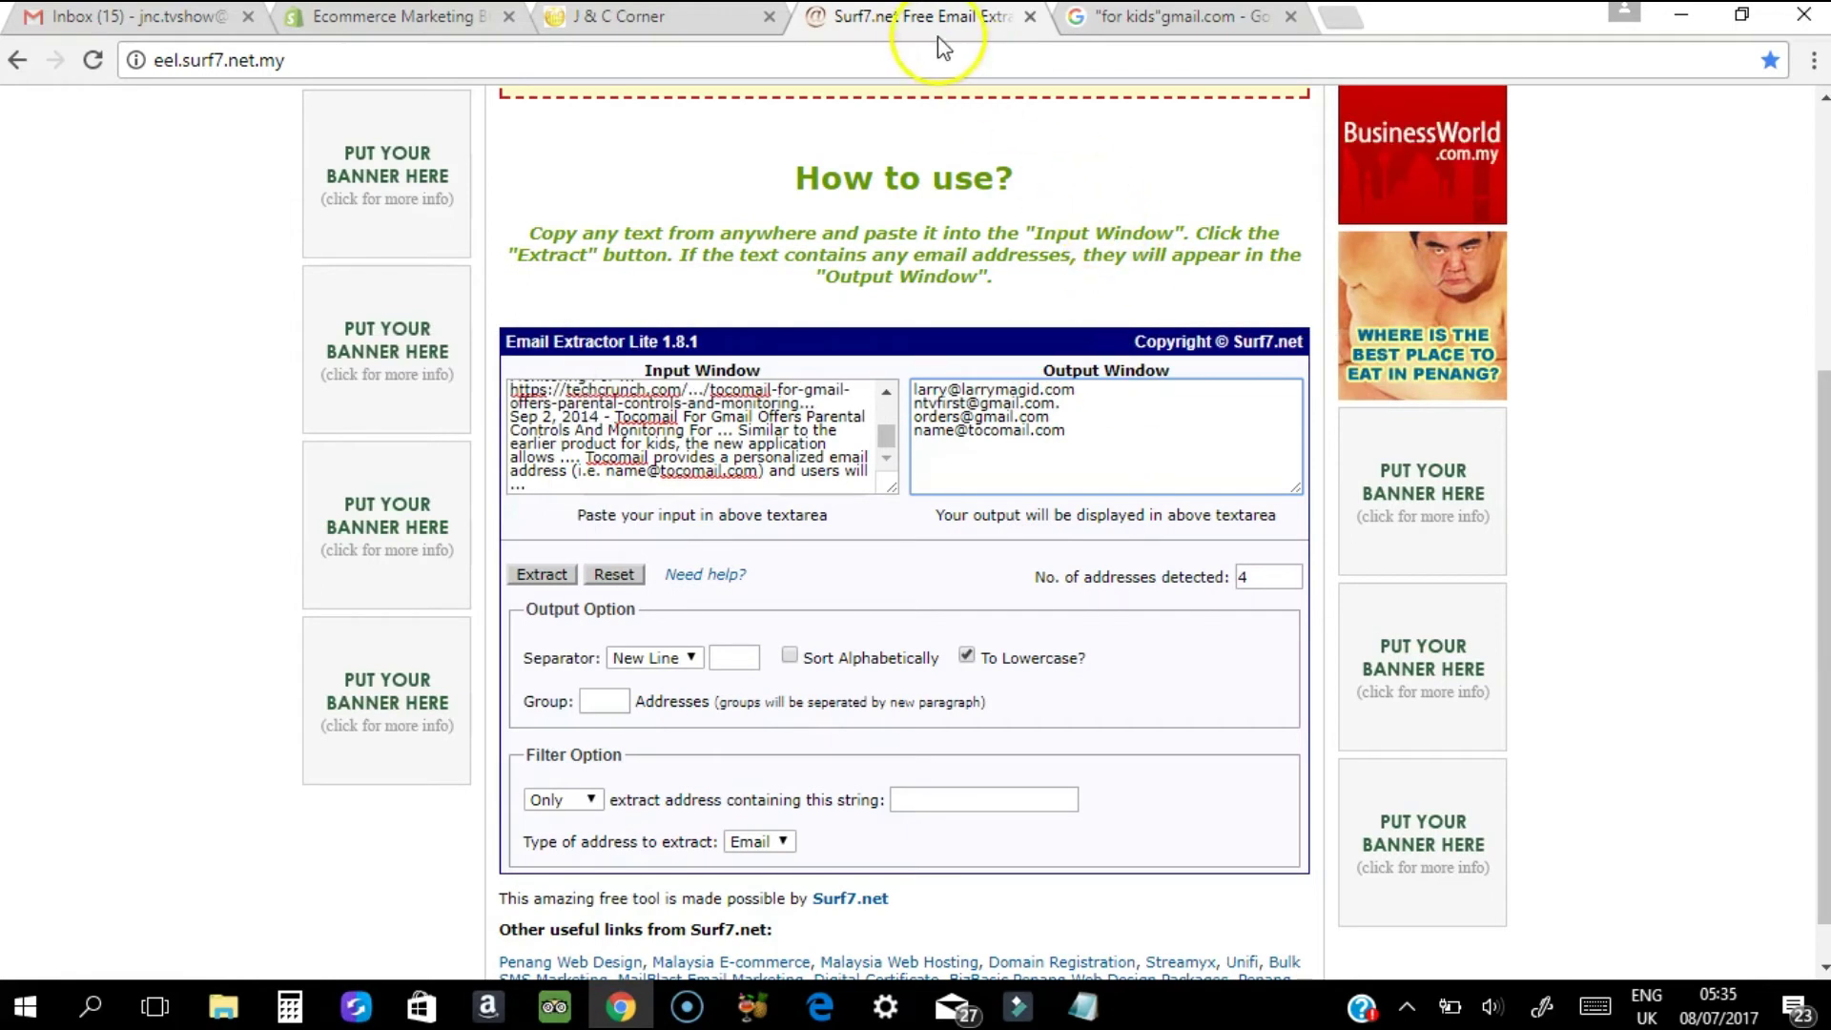
Switch back to the J & C Corner blog tab showing its welcome-to-all-our-viewers post.
{"action": "left_click", "coordinate": [615, 21]}
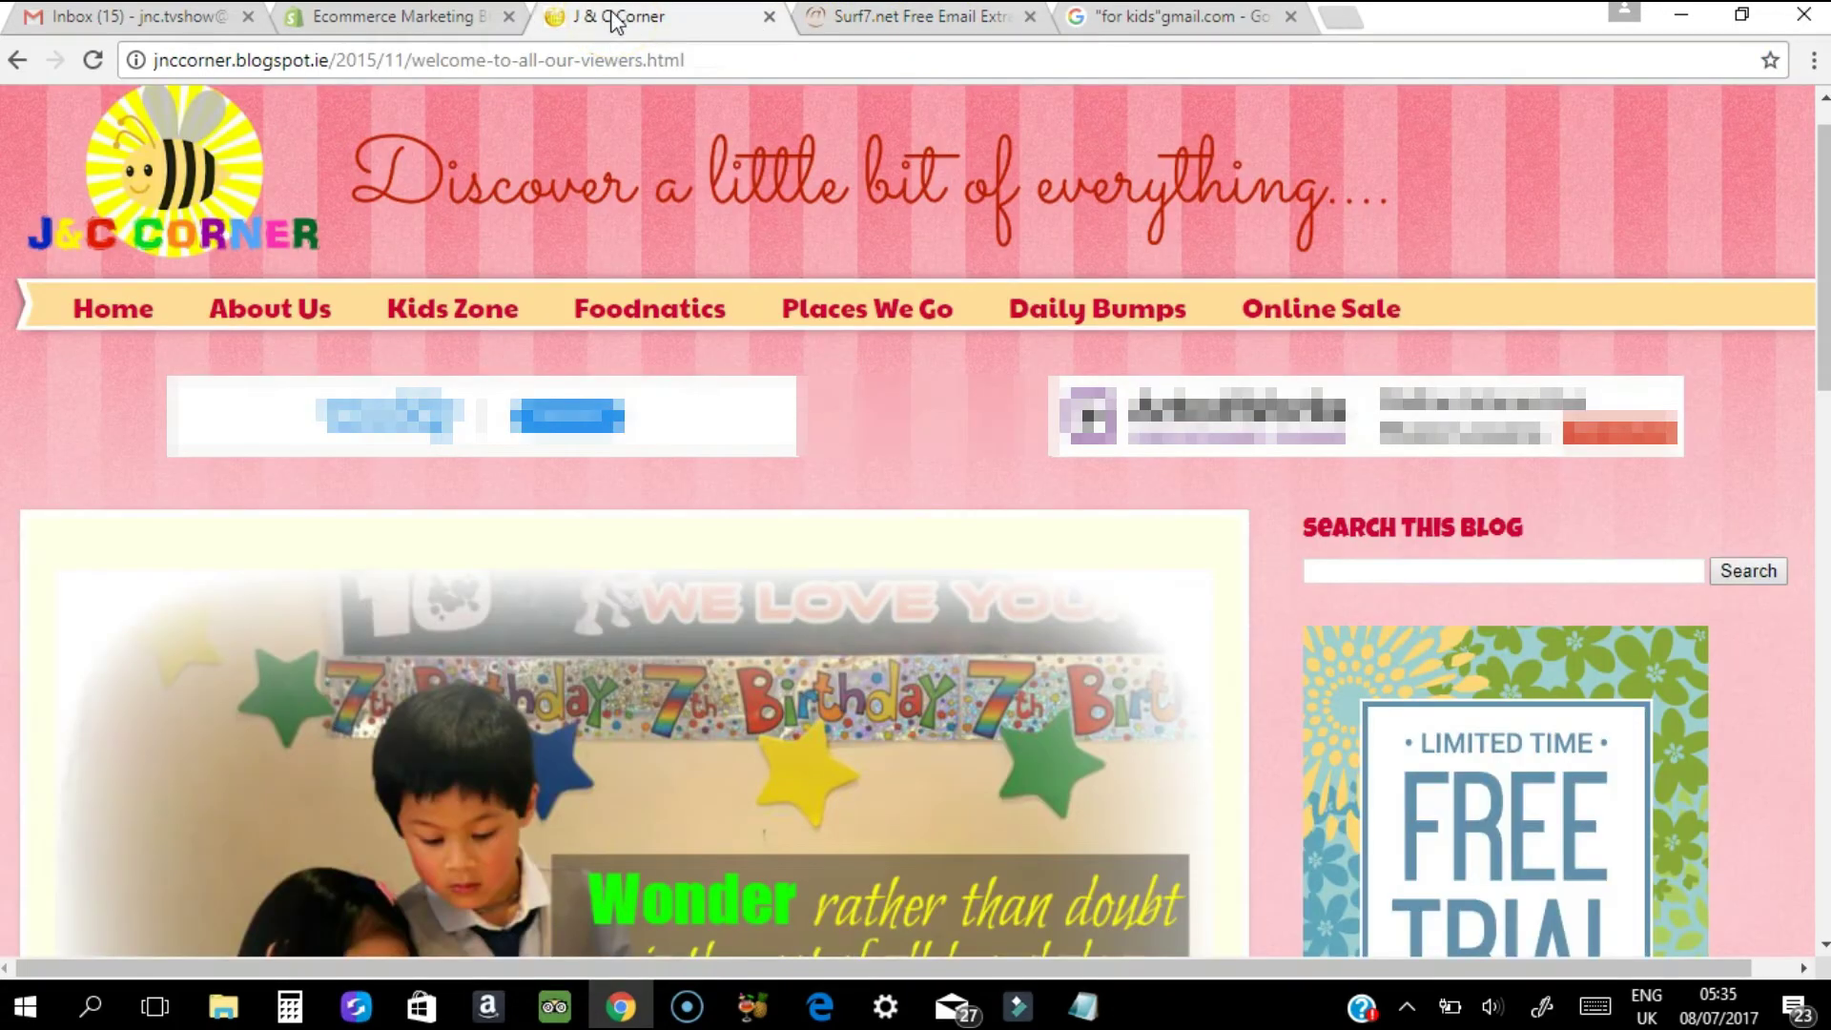